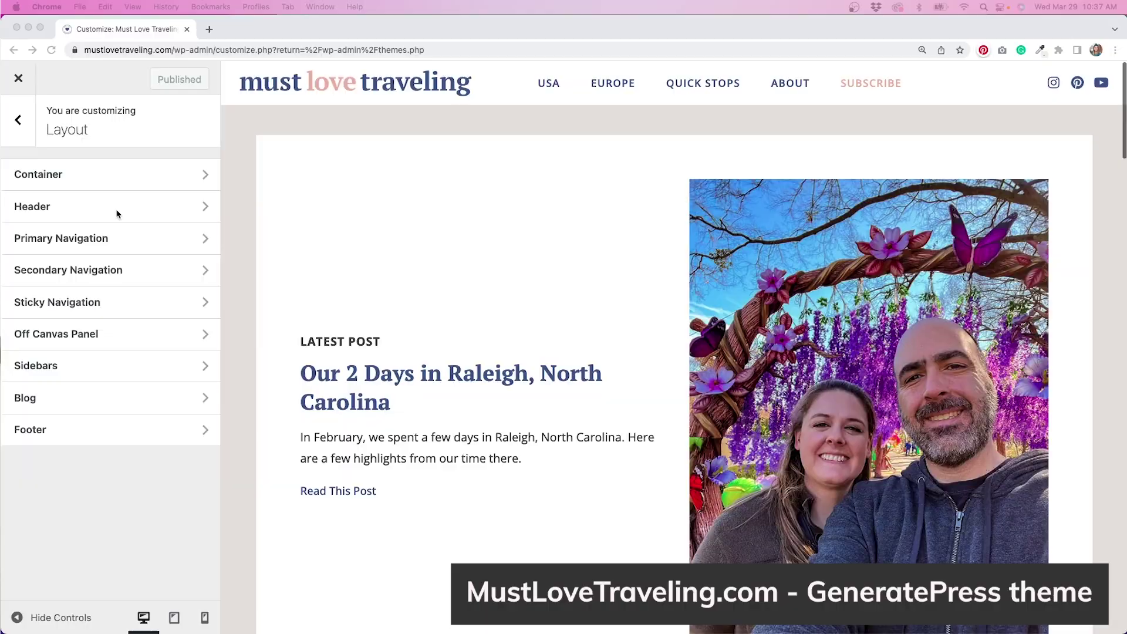
- In Layout > Header, keep the header preset as Current and the header width as Full
{"action": "left_click", "coordinate": [93, 211]}
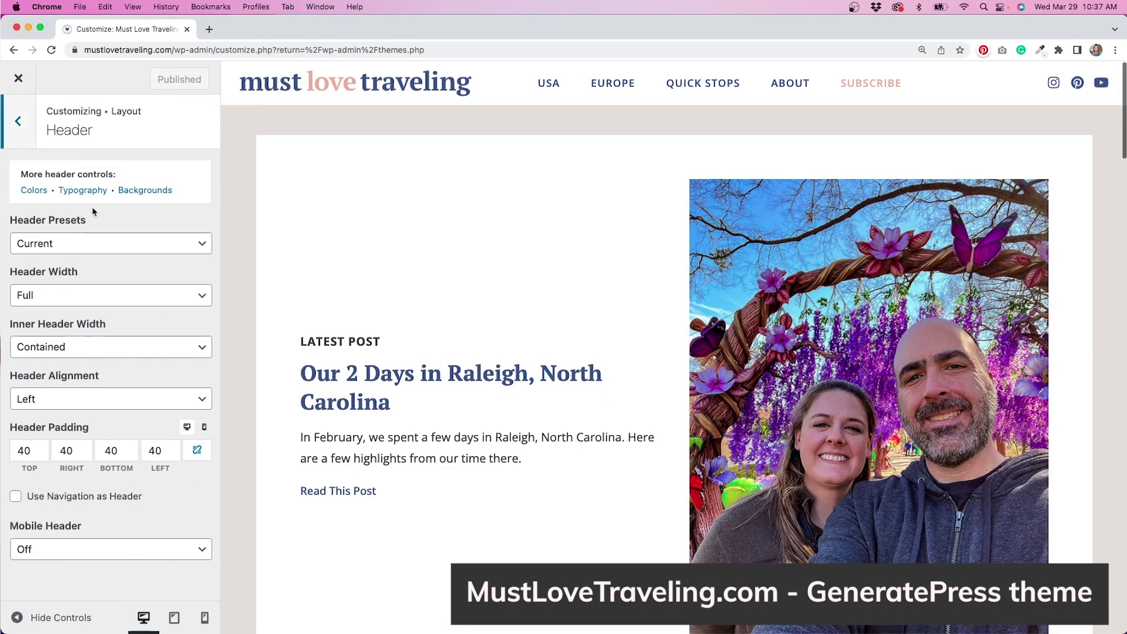
{"action": "left_click", "coordinate": [95, 251]}
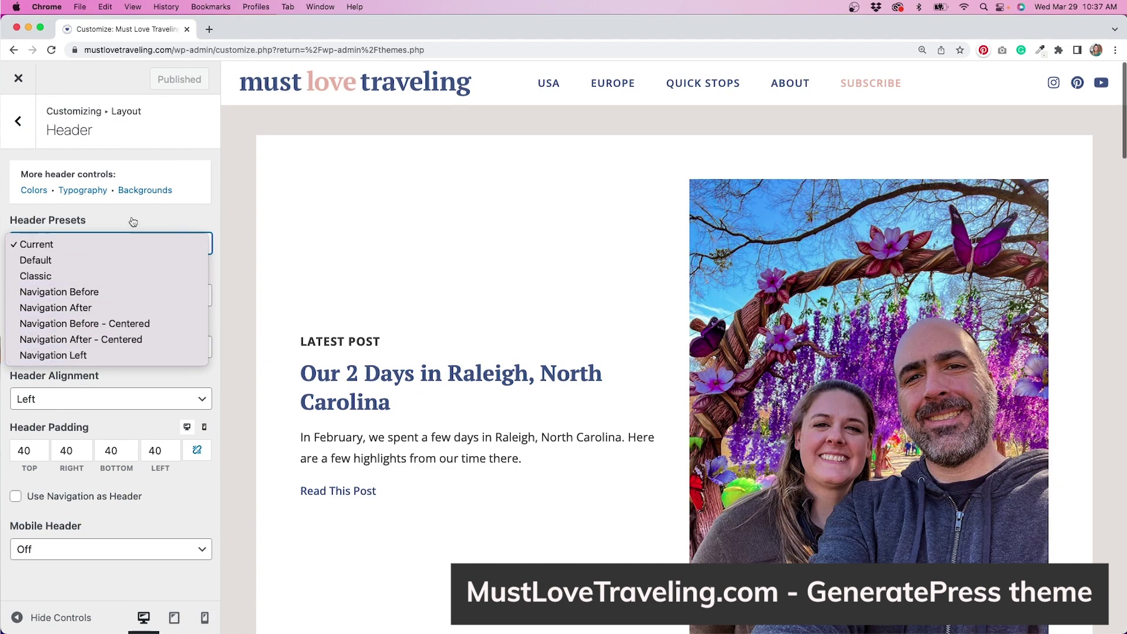
{"action": "left_click", "coordinate": [126, 245]}
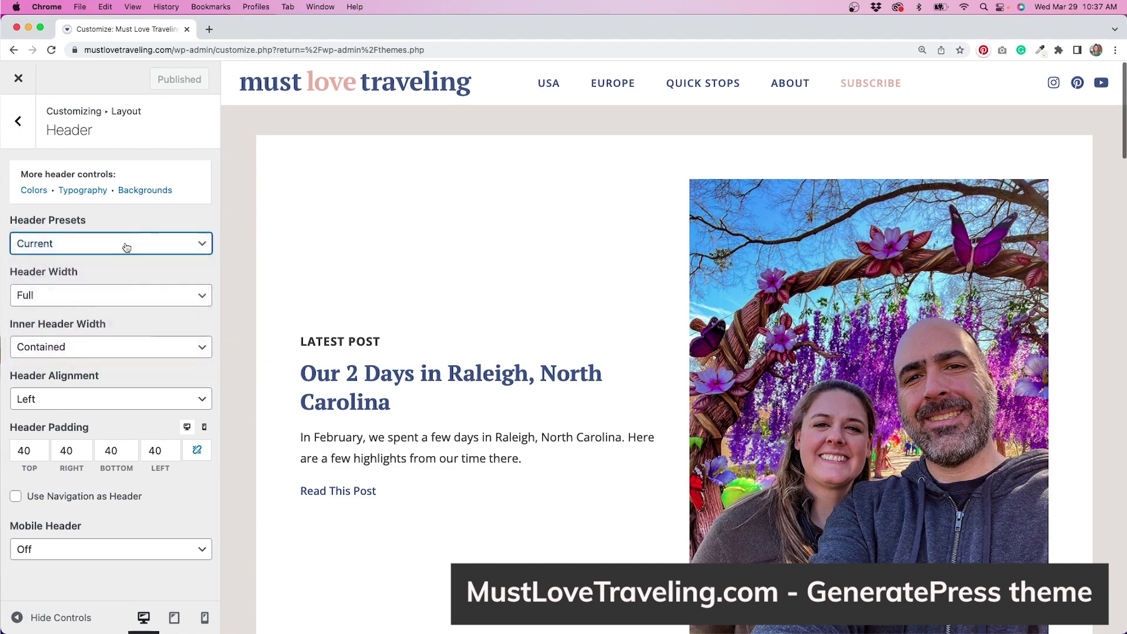
{"action": "left_click", "coordinate": [116, 295]}
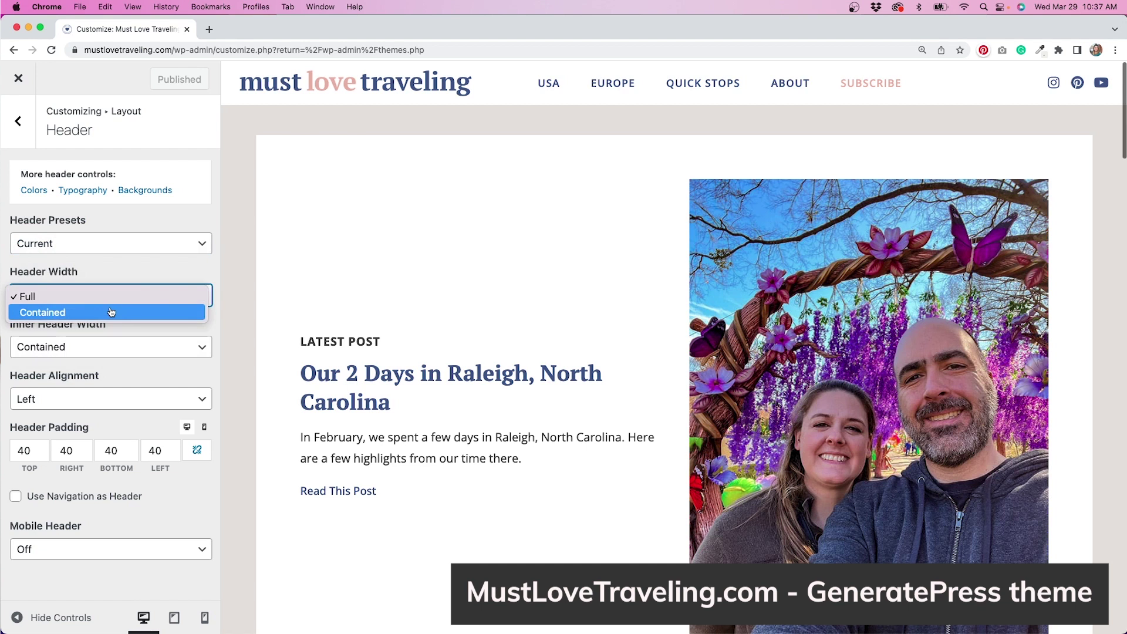
{"action": "left_click", "coordinate": [128, 276]}
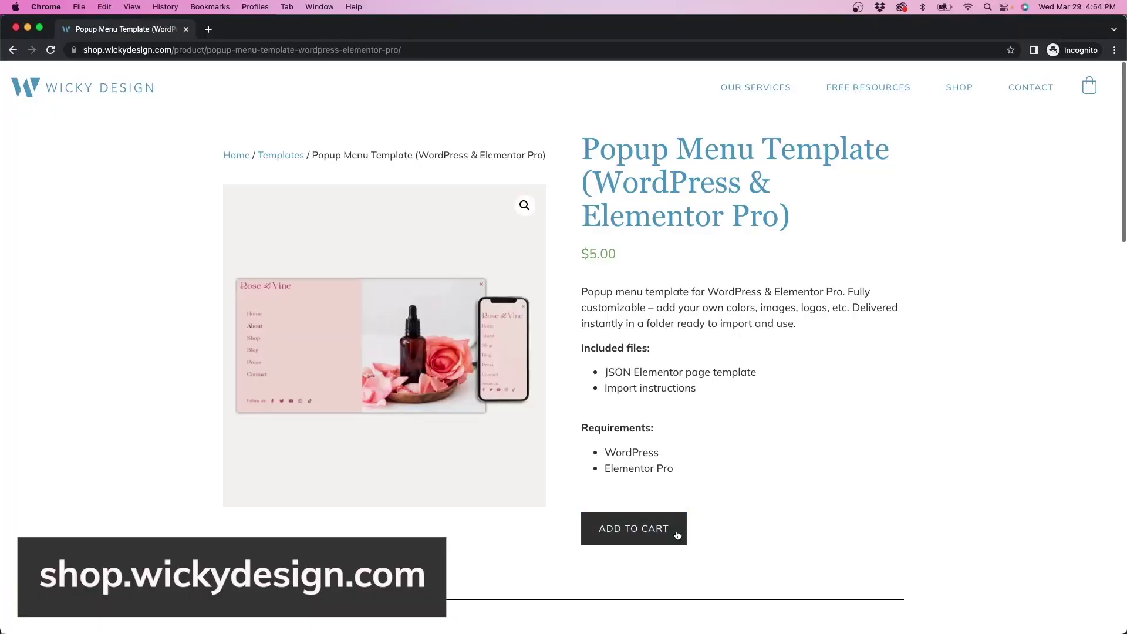
- Scroll the Popup Menu Template product page down to its description and import instructions
{"action": "scroll", "coordinate": [758, 531], "scroll_direction": "down", "scroll_amount": 10}
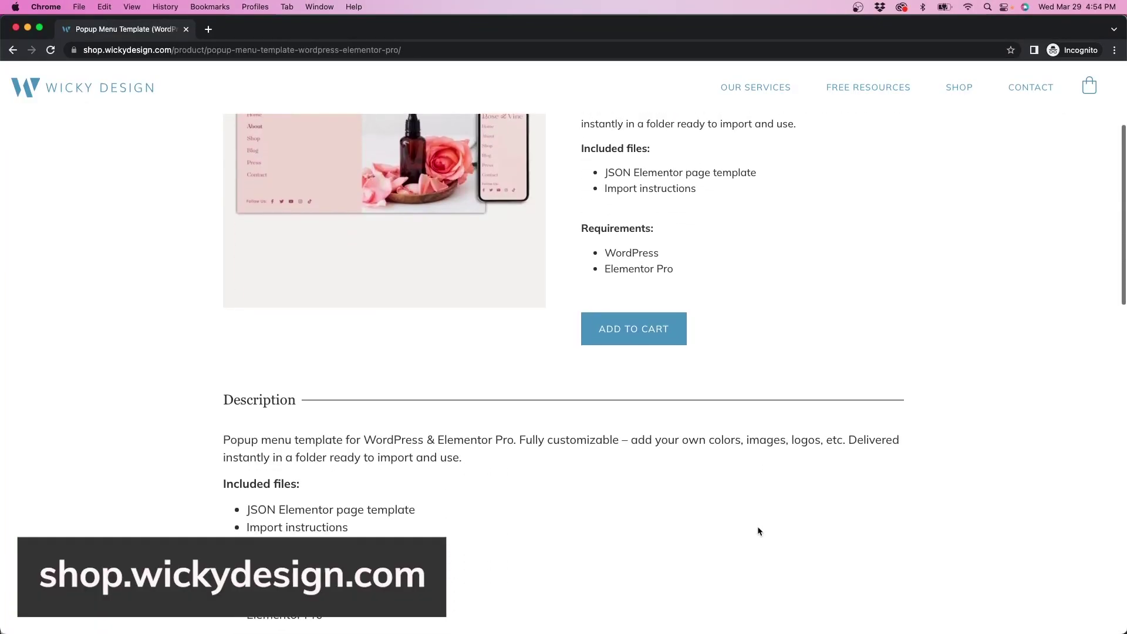
{"action": "scroll", "coordinate": [758, 527], "scroll_direction": "down", "scroll_amount": 5}
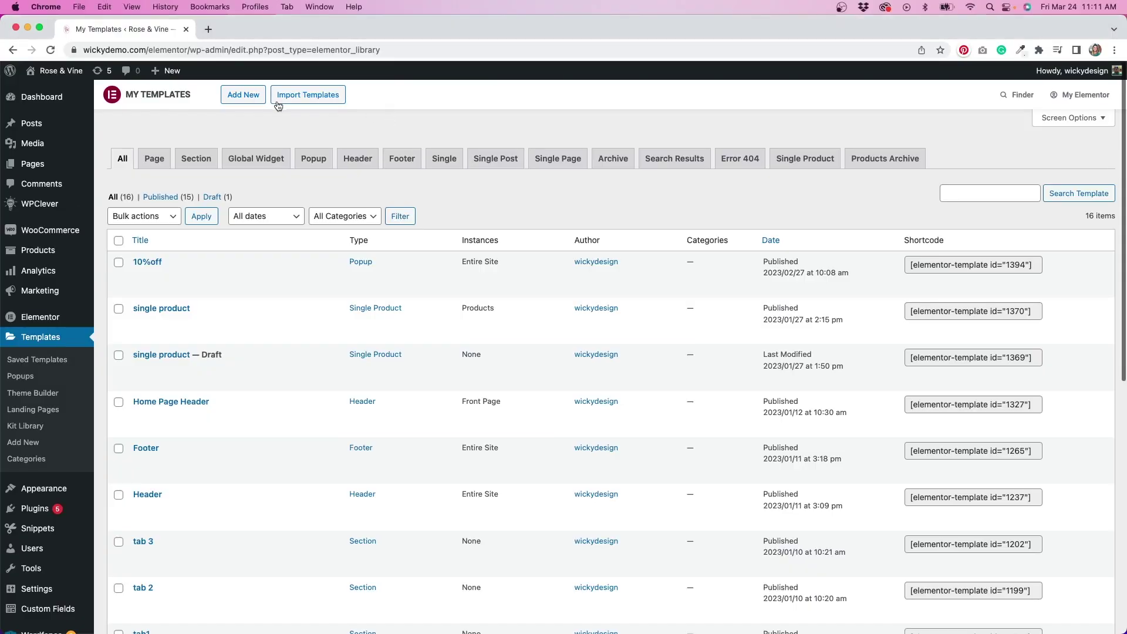
- Create a new Popup-type template named 'Popup Menu'
{"action": "left_click", "coordinate": [248, 98]}
{"action": "left_click", "coordinate": [617, 348]}
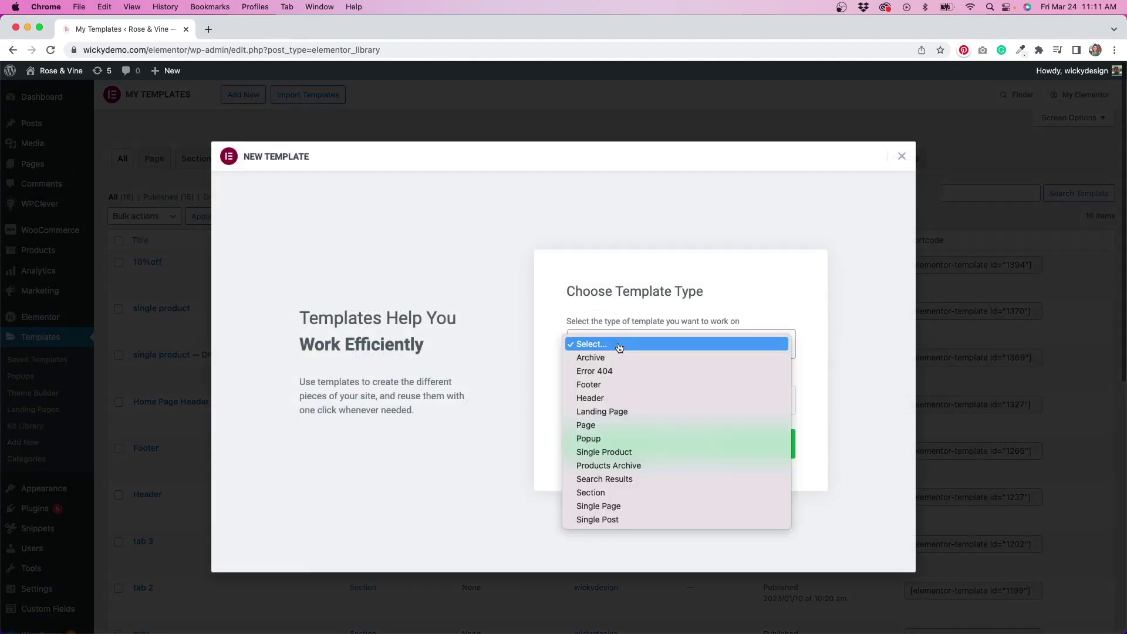
{"action": "left_click", "coordinate": [597, 441]}
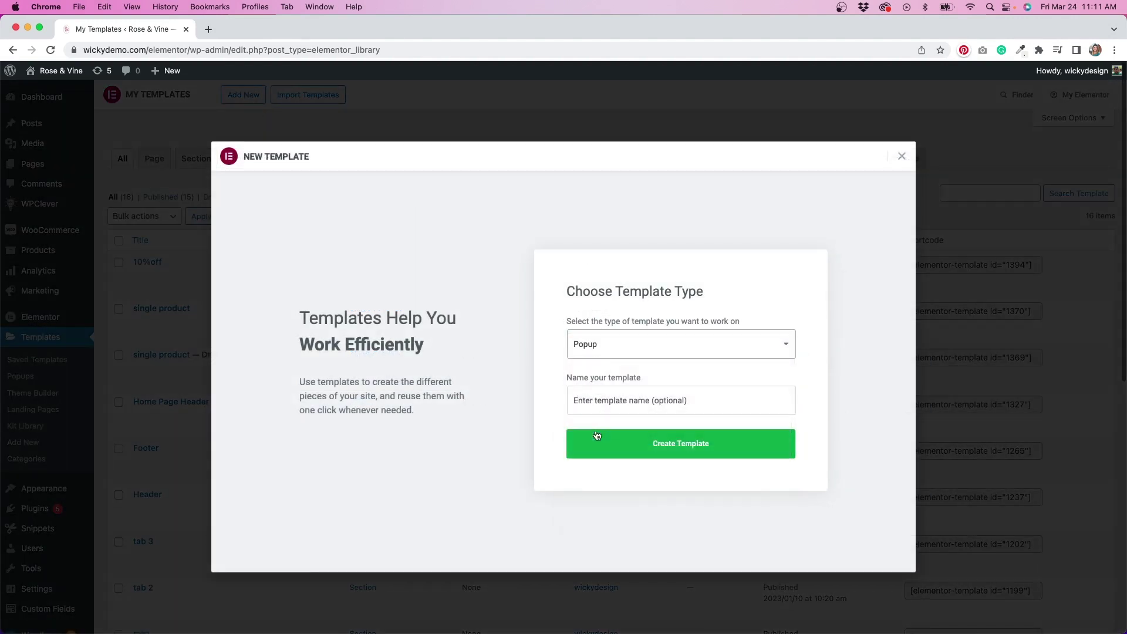
{"action": "left_click", "coordinate": [596, 401]}
{"action": "type", "text": "Popup Men"}
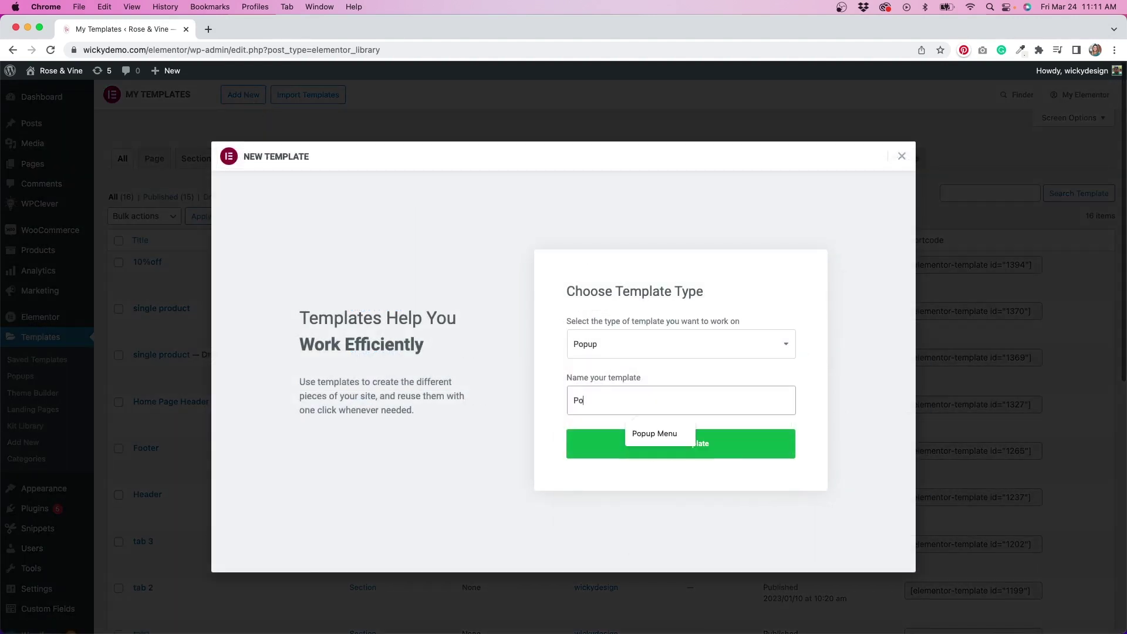
{"action": "type", "text": "u"}
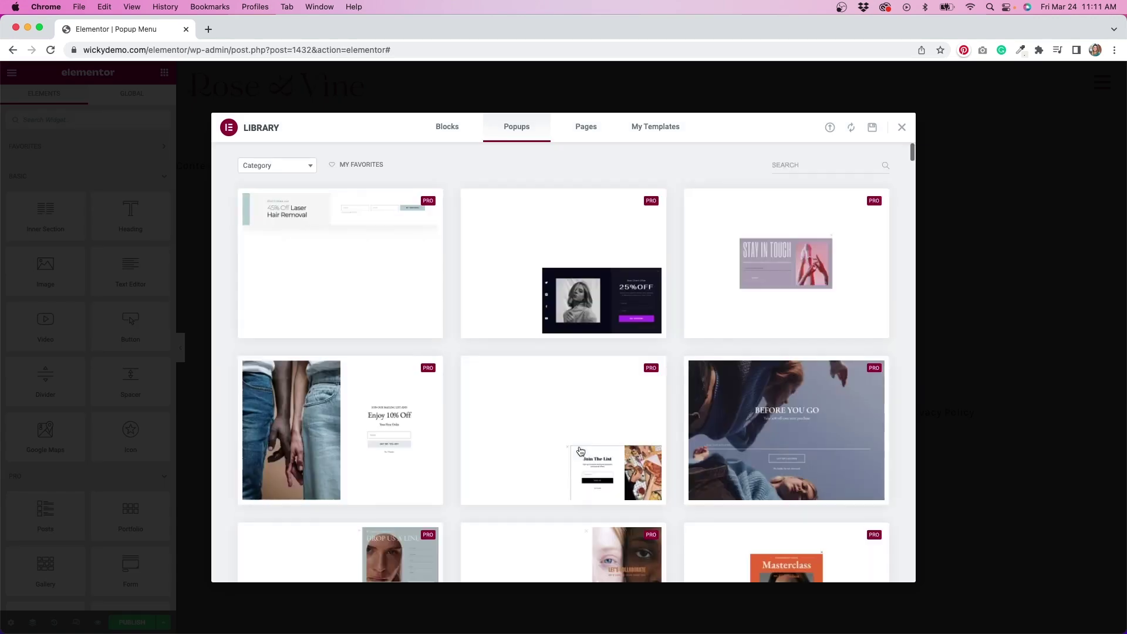
- Close the library and set the popup to 100 vw width with Fit To Screen height
{"action": "left_click", "coordinate": [901, 128]}
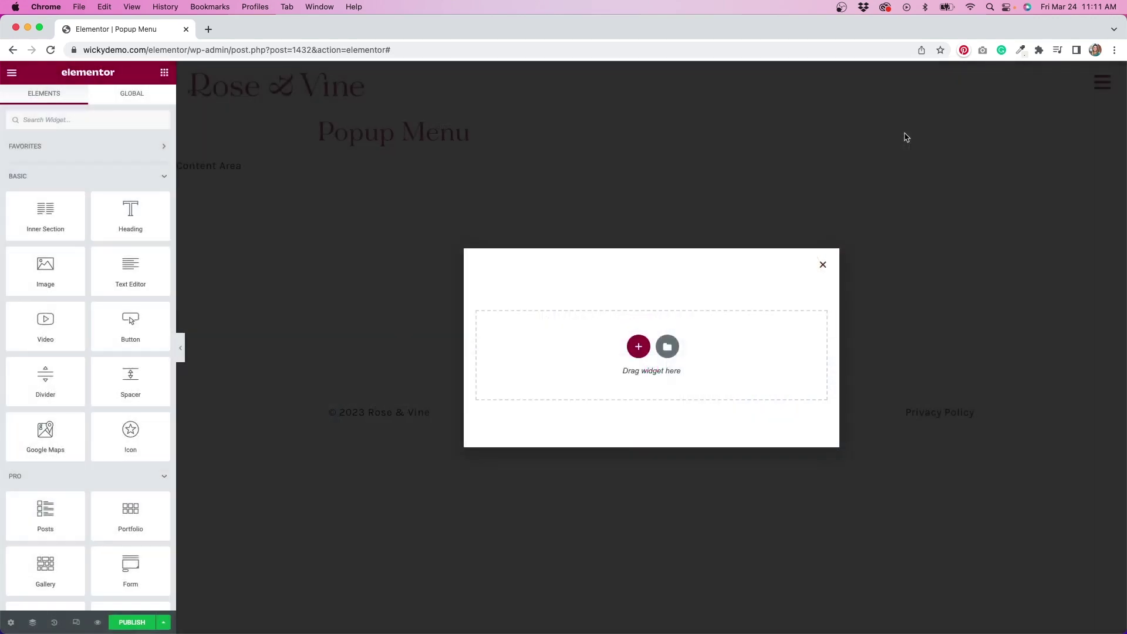
{"action": "left_click", "coordinate": [11, 623]}
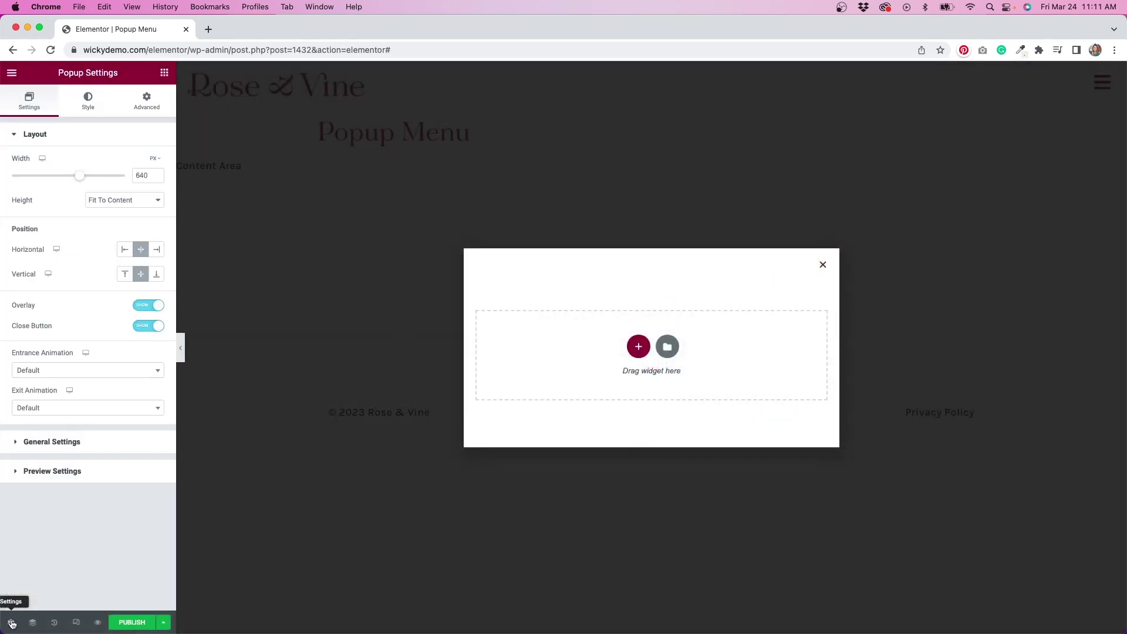
{"action": "left_click", "coordinate": [150, 160]}
{"action": "left_click", "coordinate": [153, 182]}
{"action": "left_click", "coordinate": [124, 176]}
{"action": "left_click_drag", "start_coordinate": [125, 179], "coordinate": [132, 176]}
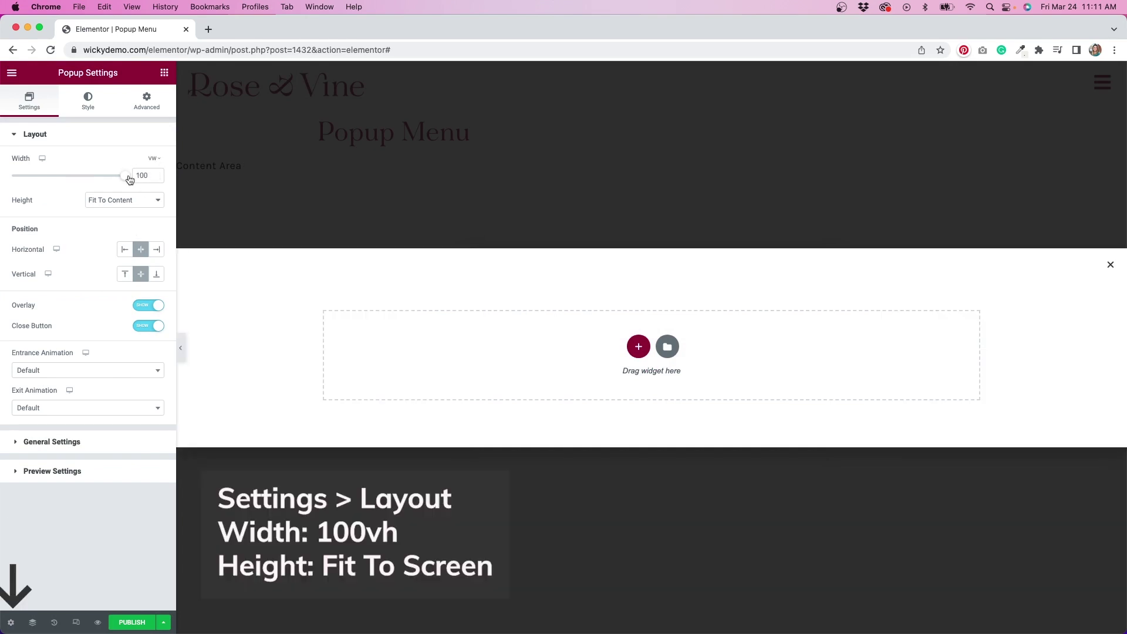
{"action": "left_click", "coordinate": [129, 203]}
{"action": "left_click", "coordinate": [129, 214]}
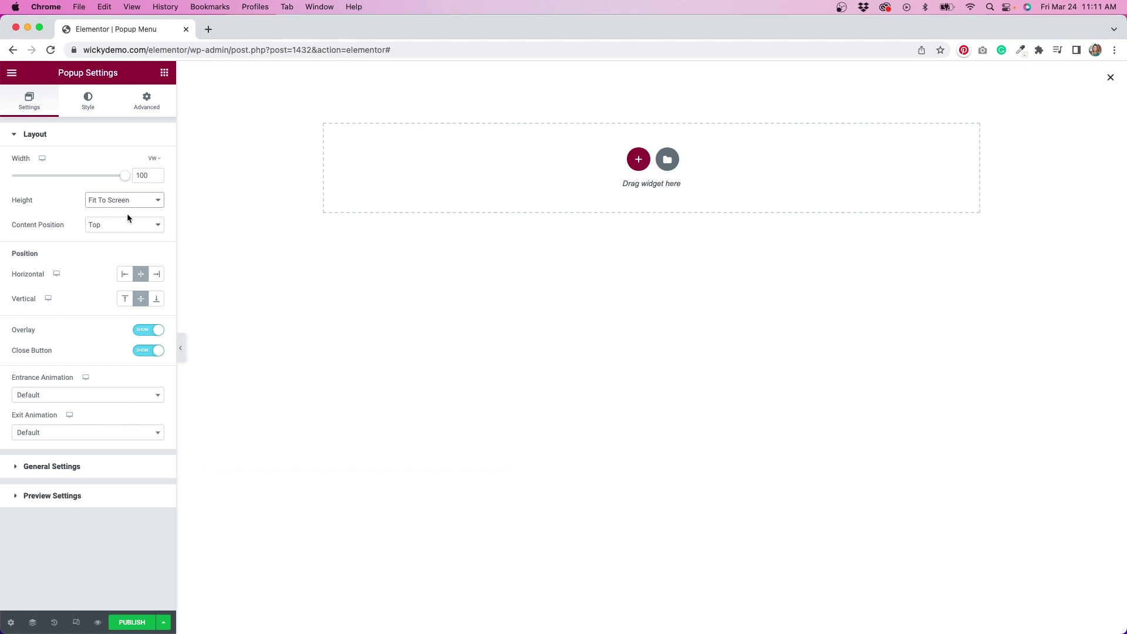
- Add a 50/50 two-column section with Full Width content and a Wider column gap
{"action": "left_click", "coordinate": [639, 161]}
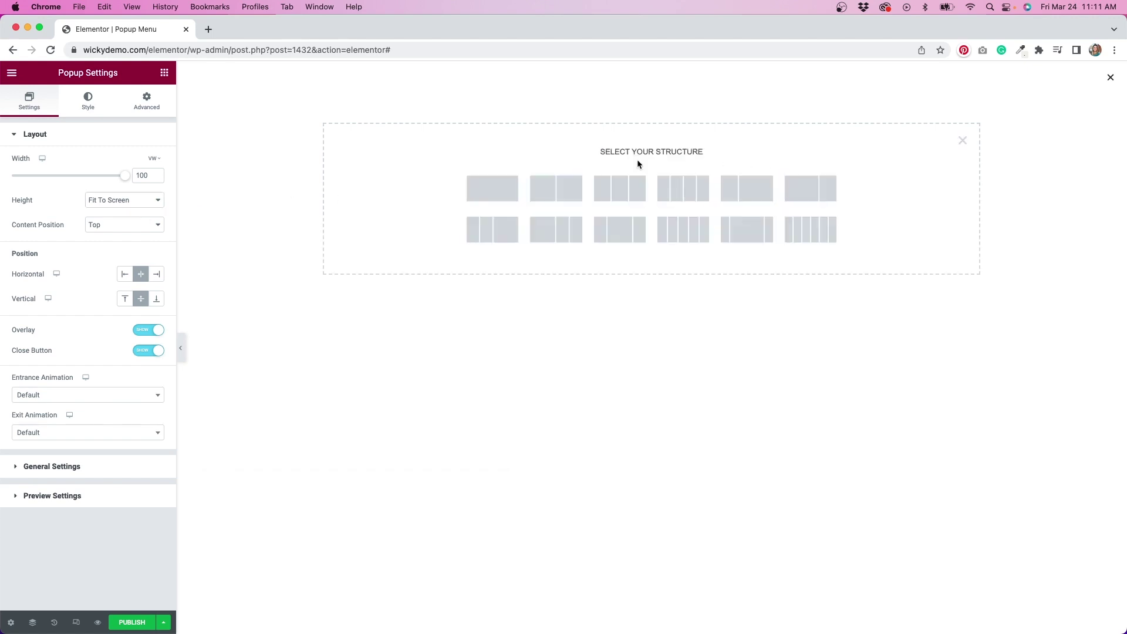
{"action": "left_click", "coordinate": [563, 199]}
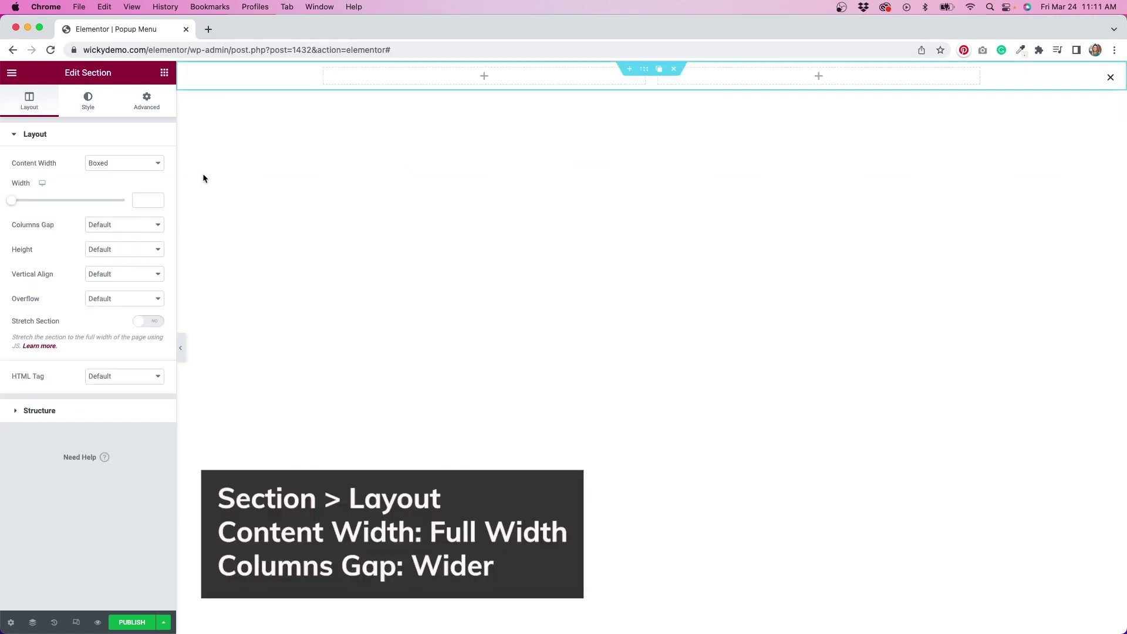
{"action": "left_click", "coordinate": [100, 166]}
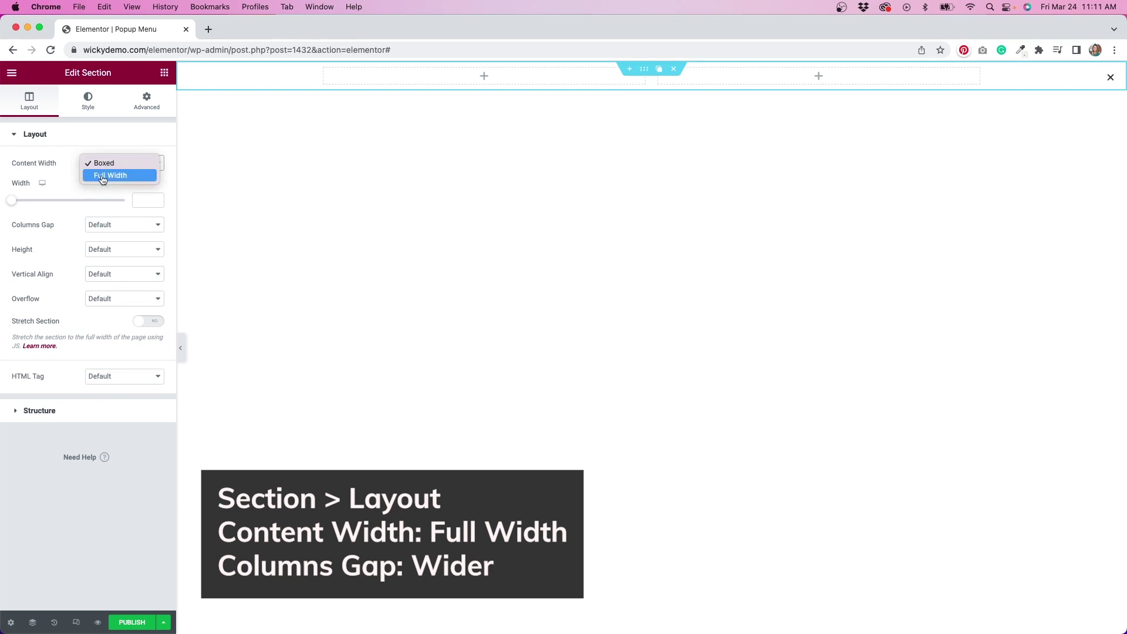
{"action": "left_click", "coordinate": [104, 175]}
{"action": "left_click", "coordinate": [105, 189]}
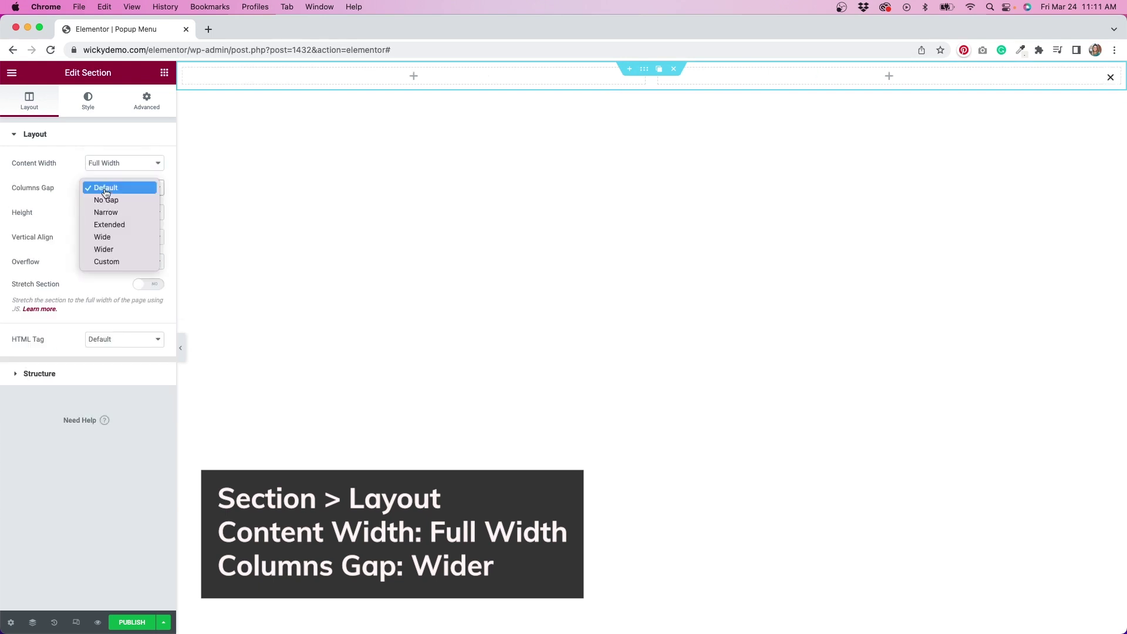
{"action": "left_click", "coordinate": [103, 249]}
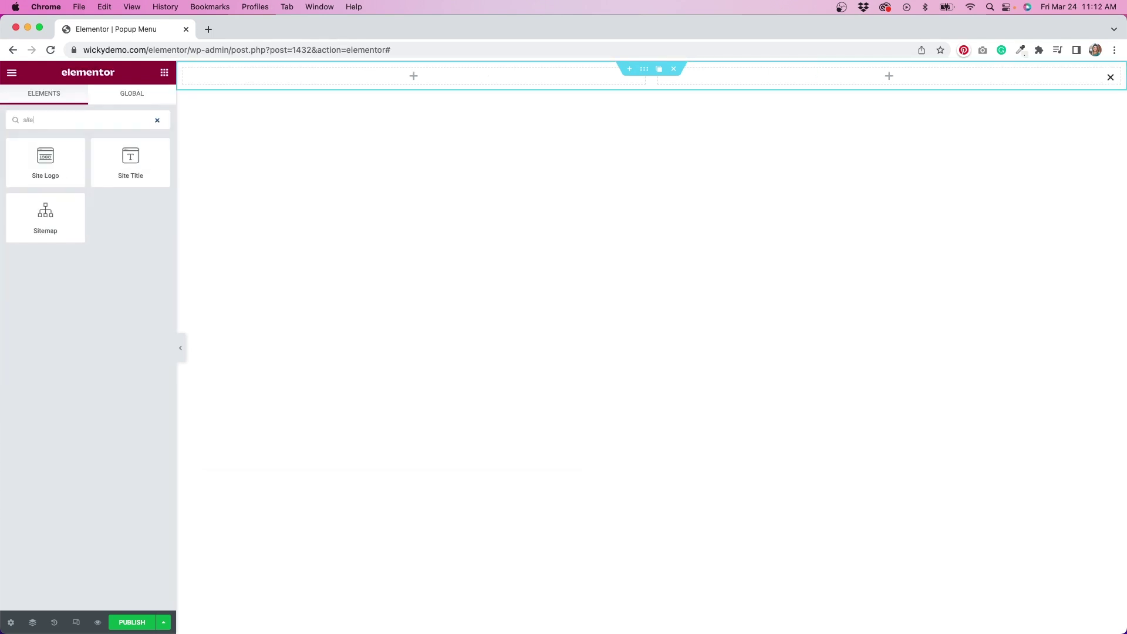
- Put the Site Logo in the left column, aligned left and 300 px wide
{"action": "left_click_drag", "start_coordinate": [47, 166], "coordinate": [274, 75]}
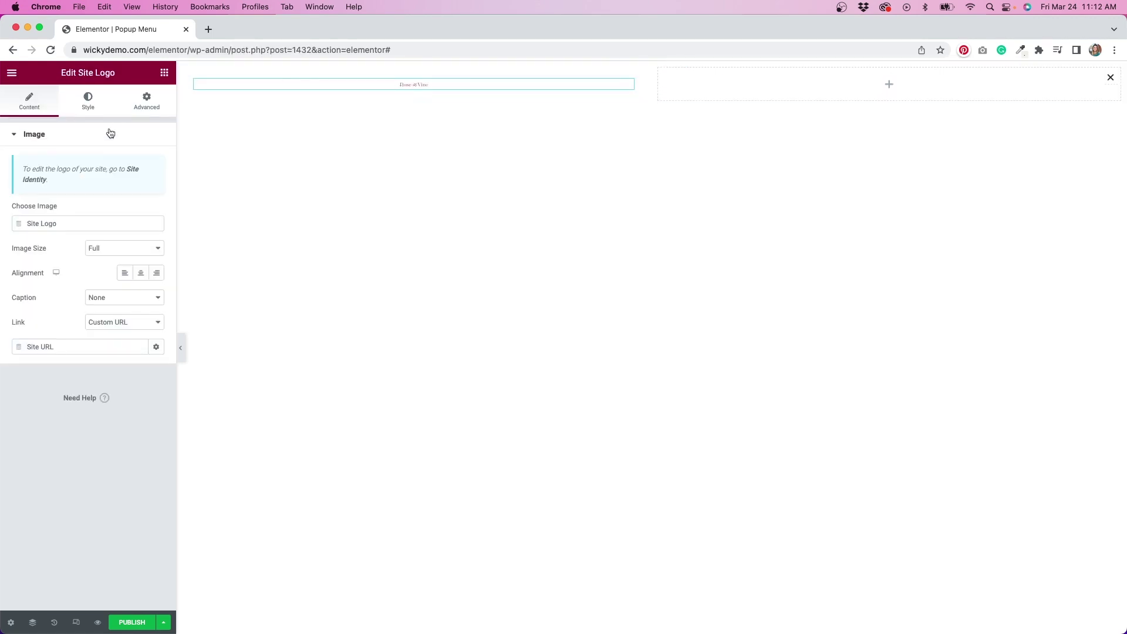
{"action": "left_click", "coordinate": [125, 273]}
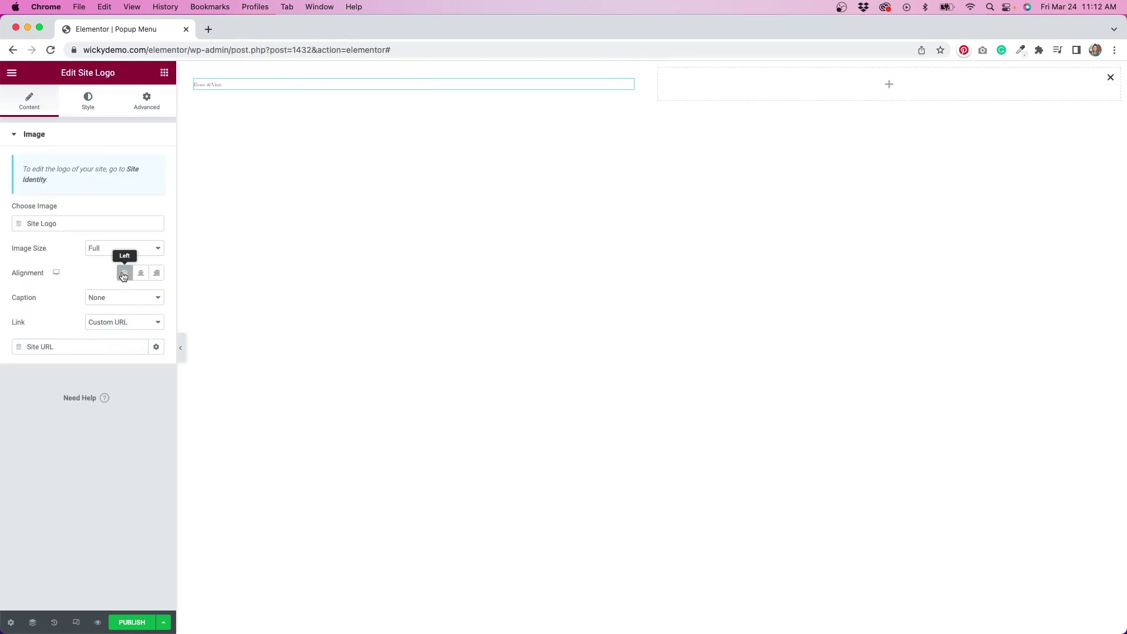
{"action": "left_click", "coordinate": [83, 98]}
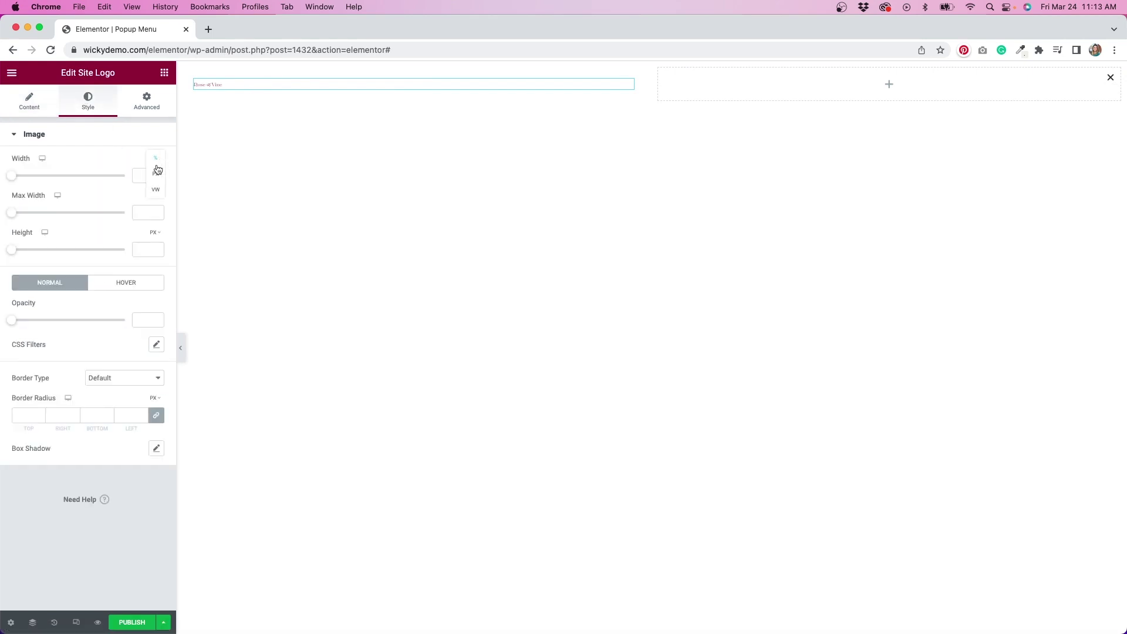
{"action": "left_click", "coordinate": [156, 180]}
{"action": "left_click", "coordinate": [143, 176]}
{"action": "type", "text": "300"}
{"action": "left_click", "coordinate": [164, 73]}
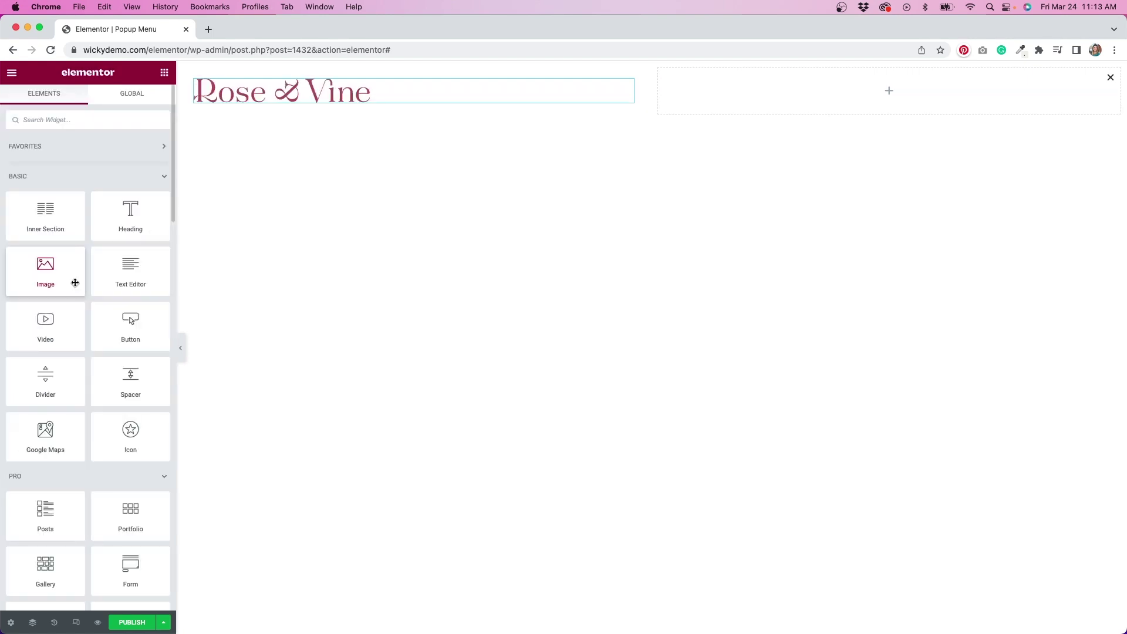
- Add a vertical Nav Menu below the logo with no hover effect and no mobile dropdown
{"action": "type", "text": "nav"}
{"action": "left_click_drag", "start_coordinate": [73, 171], "coordinate": [265, 111]}
{"action": "left_click", "coordinate": [120, 211]}
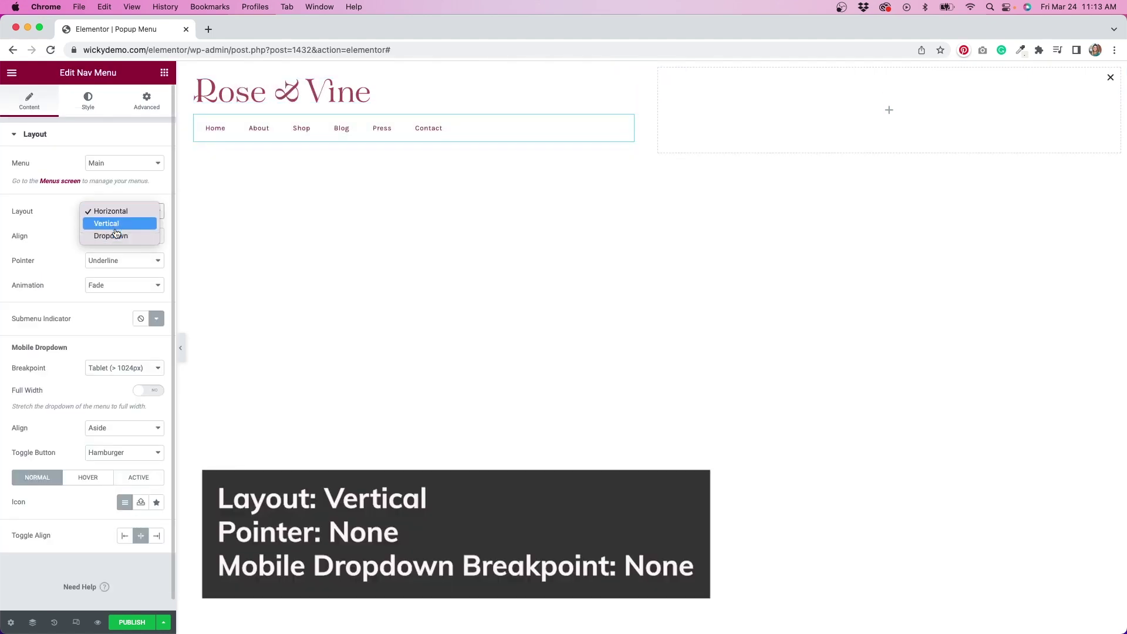
{"action": "left_click", "coordinate": [116, 224]}
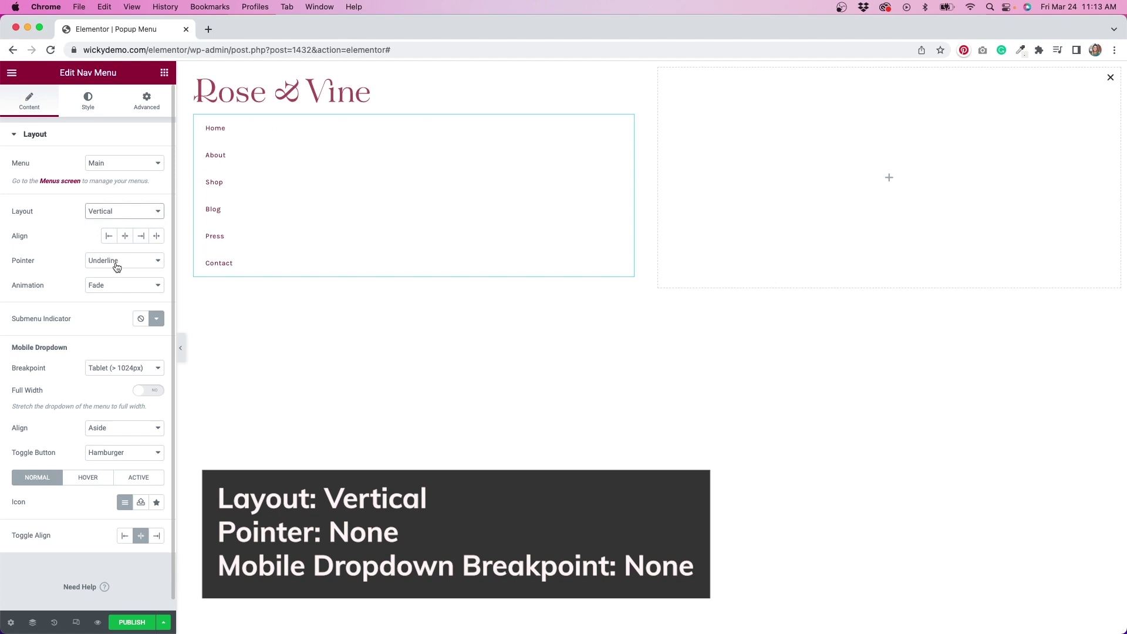
{"action": "left_click", "coordinate": [116, 261]}
{"action": "left_click", "coordinate": [121, 249]}
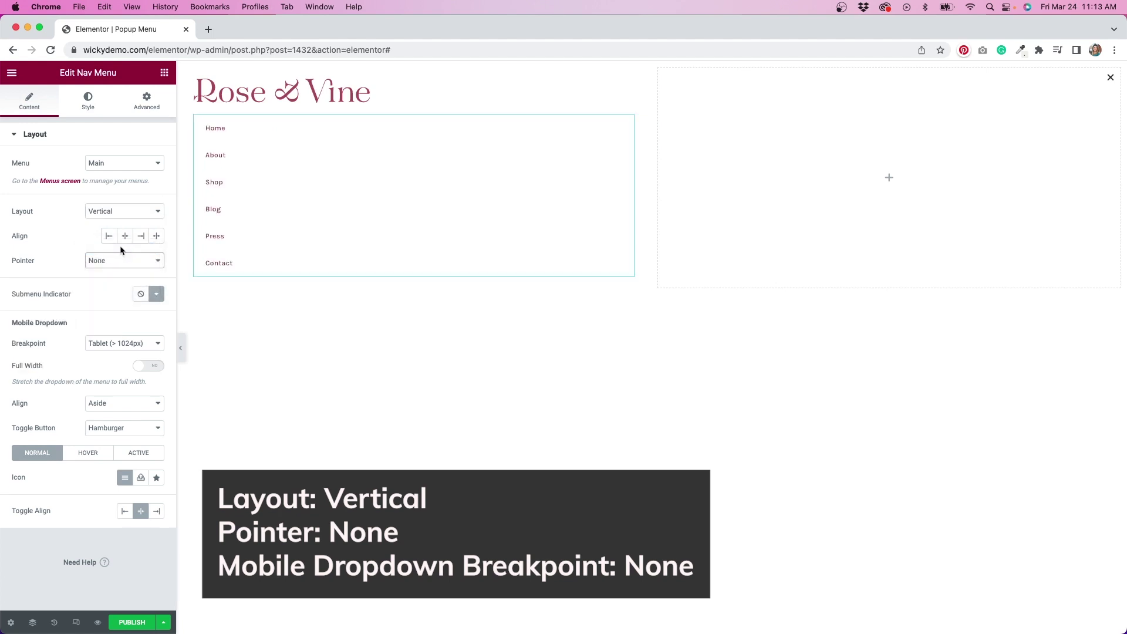
{"action": "left_click", "coordinate": [130, 346]}
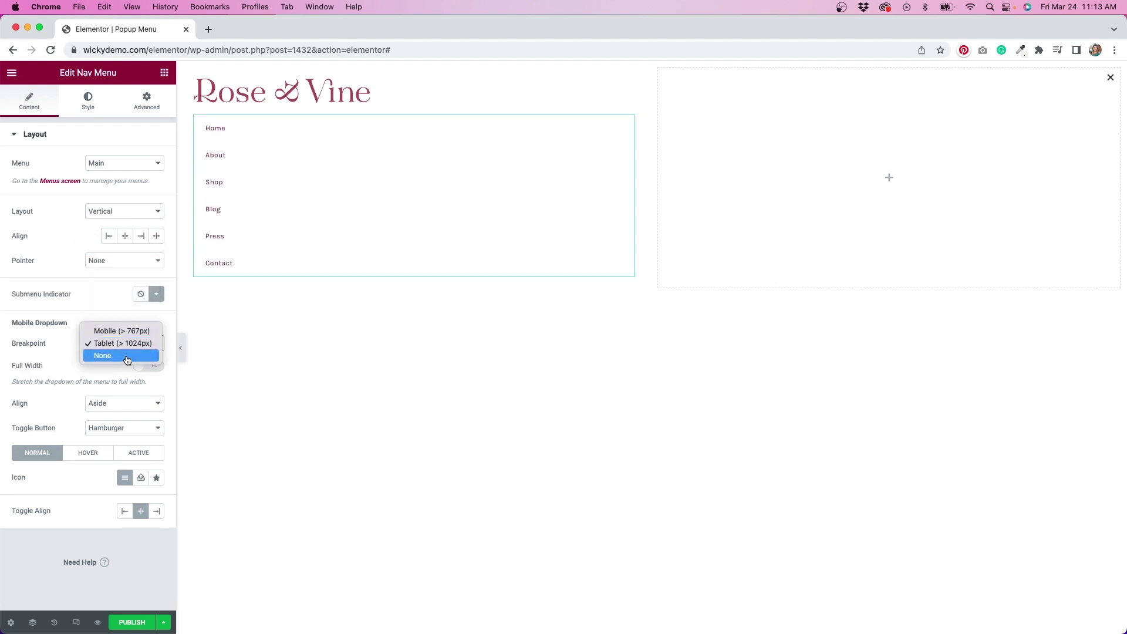
{"action": "left_click", "coordinate": [126, 357]}
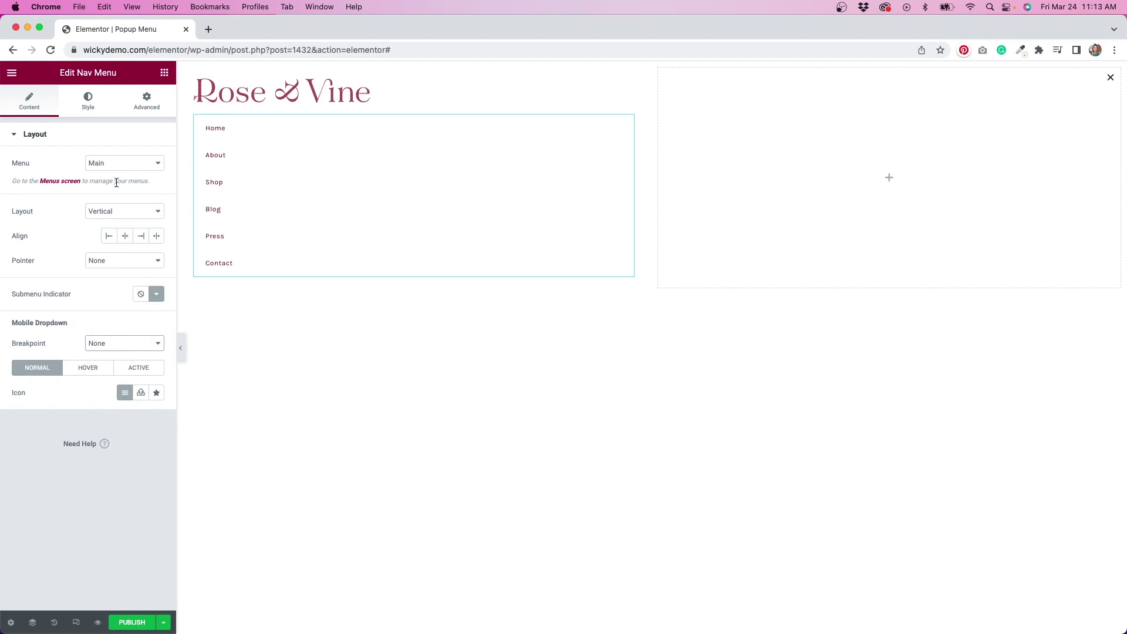
- Set the menu typography to the tenez font at size 36
{"action": "left_click", "coordinate": [89, 105]}
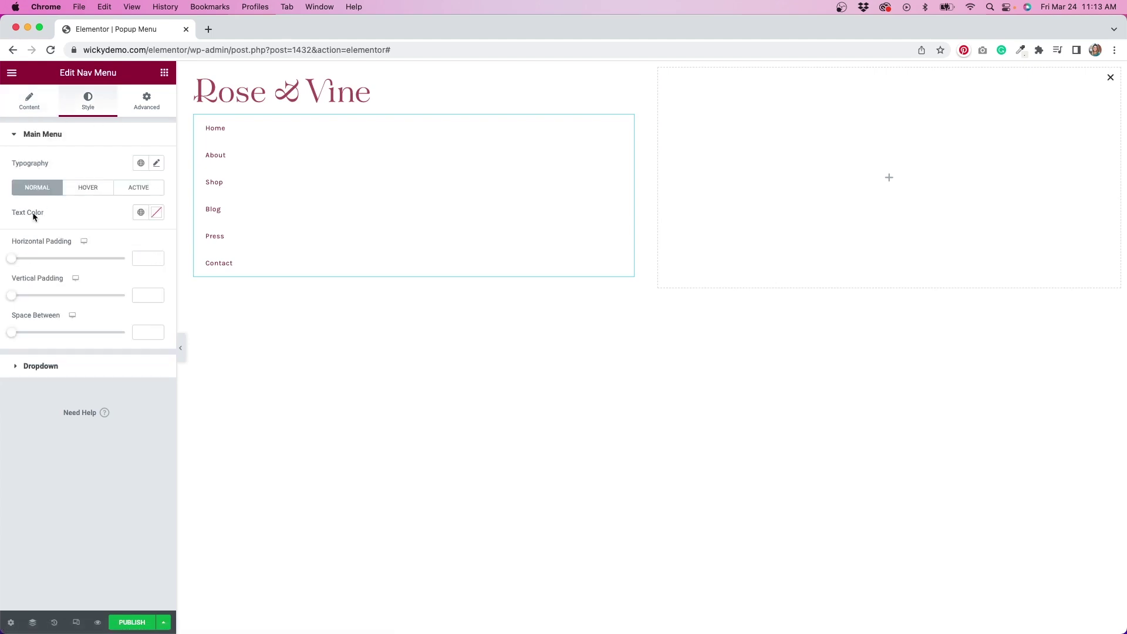
{"action": "left_click", "coordinate": [156, 163]}
{"action": "left_click", "coordinate": [135, 218]}
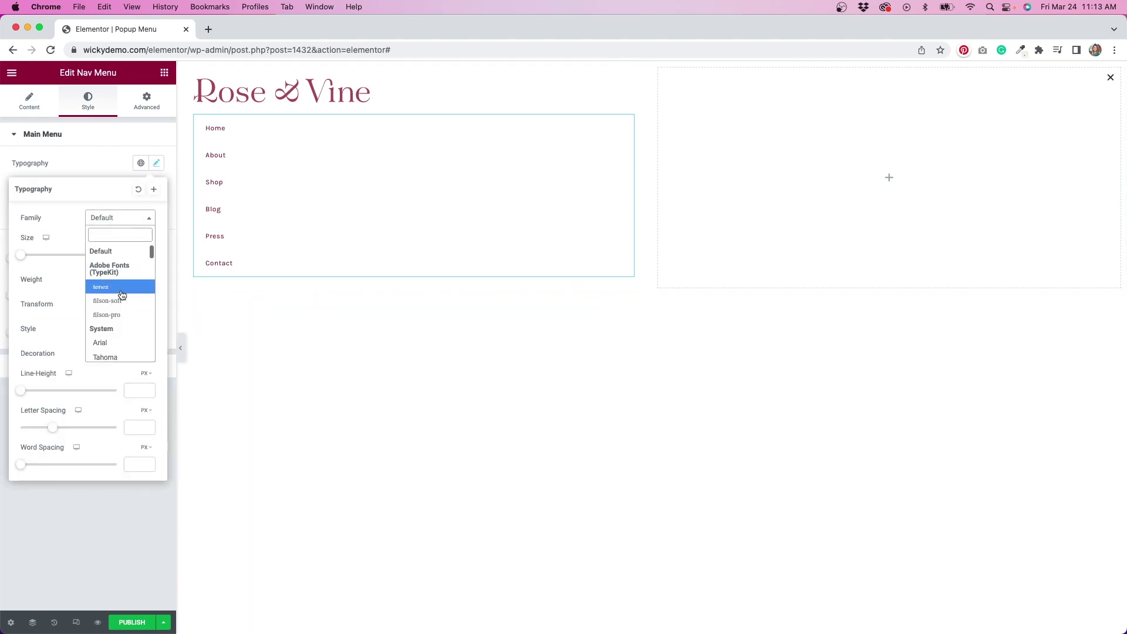
{"action": "left_click", "coordinate": [120, 290]}
{"action": "left_click", "coordinate": [135, 254]}
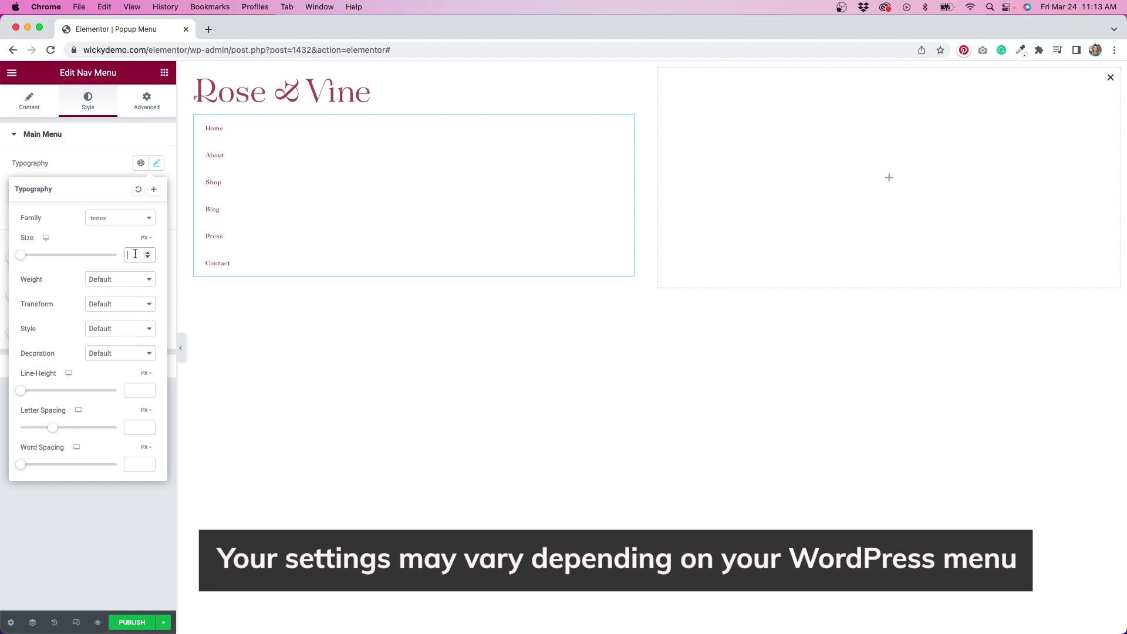
{"action": "type", "text": "36"}
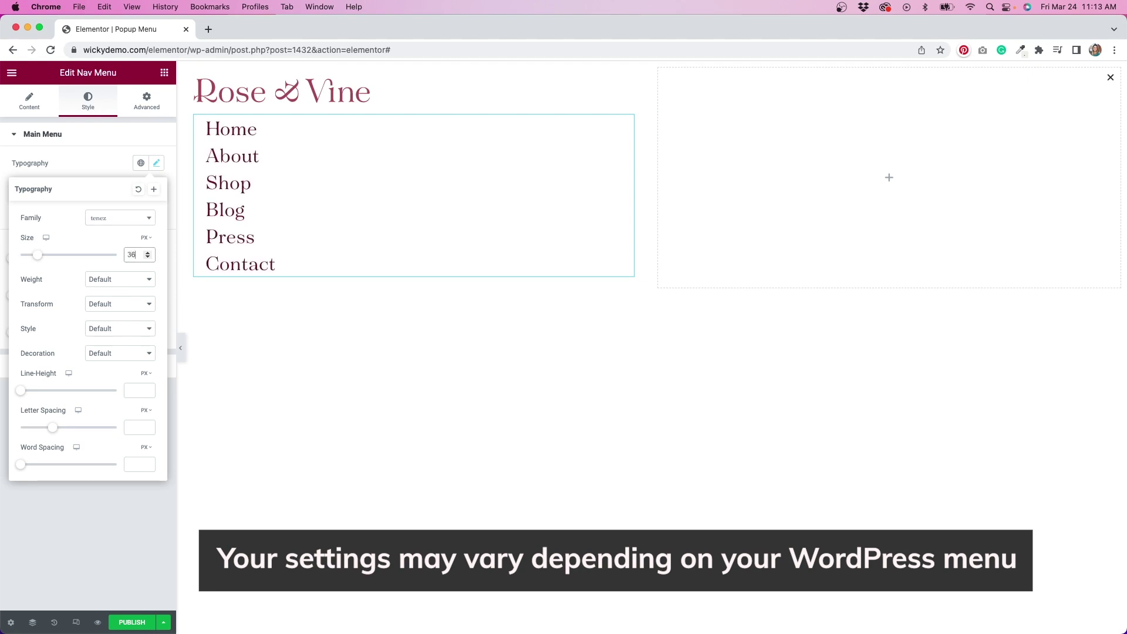
{"action": "left_click", "coordinate": [97, 160]}
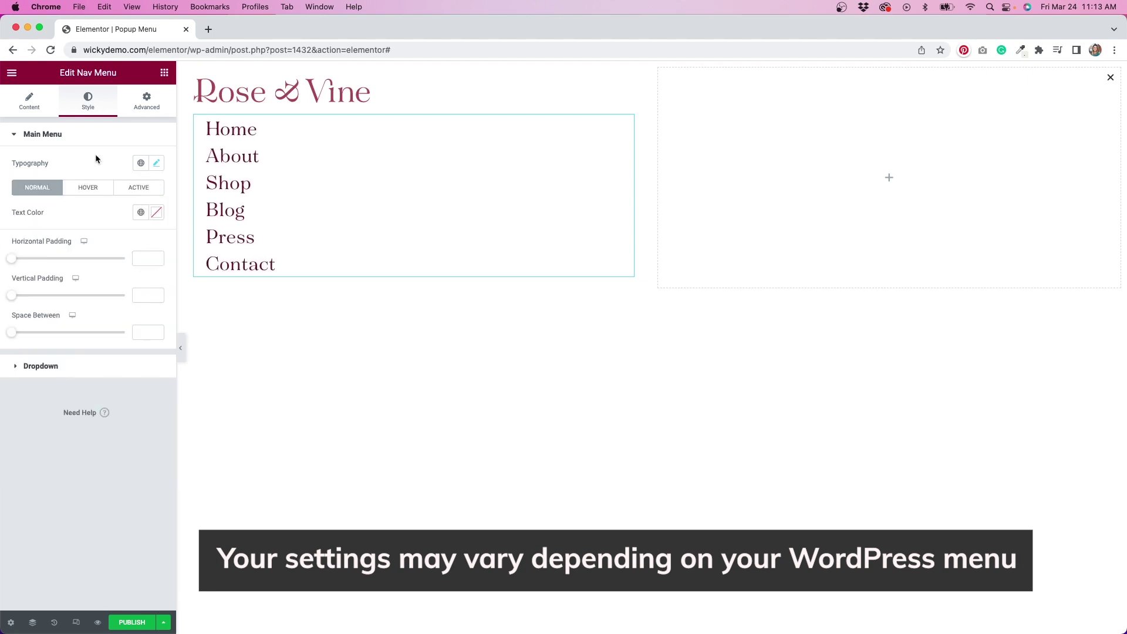
- Colour menu text Primary, Secondary on hover and active, and set horizontal padding to 0
{"action": "left_click", "coordinate": [141, 213]}
{"action": "left_click", "coordinate": [68, 267]}
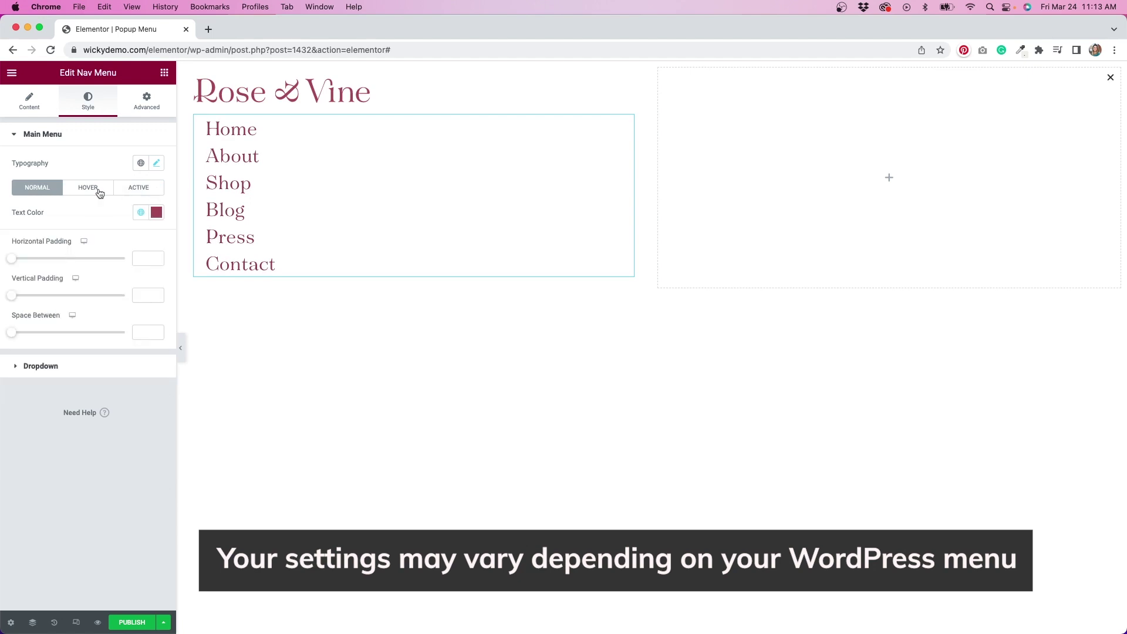
{"action": "left_click", "coordinate": [94, 188]}
{"action": "left_click", "coordinate": [141, 213]}
{"action": "left_click", "coordinate": [91, 278]}
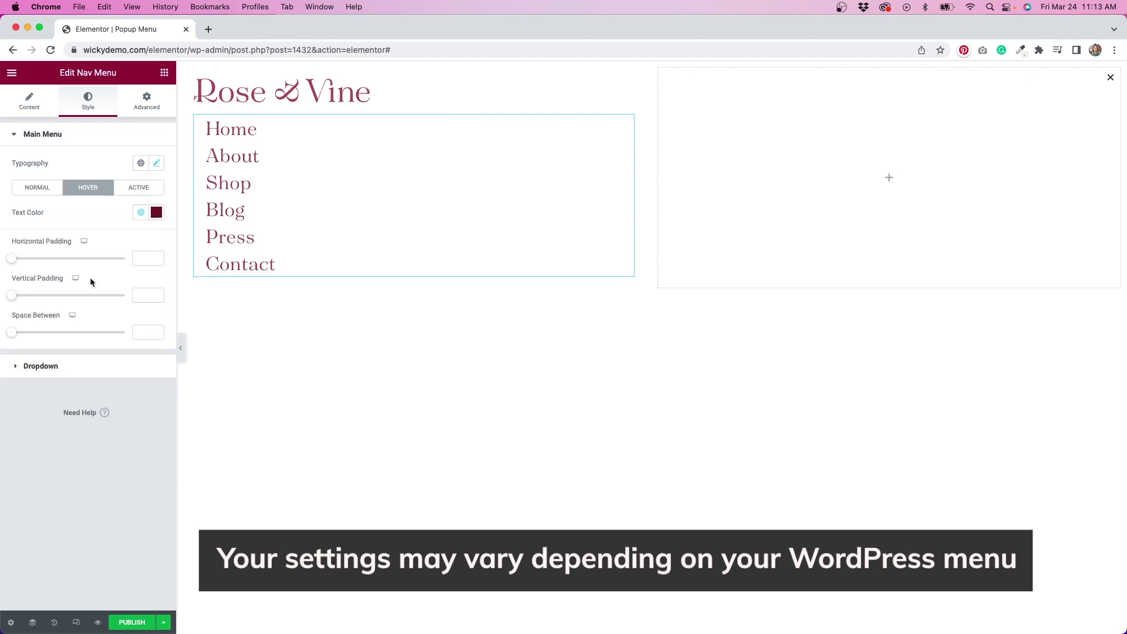
{"action": "left_click", "coordinate": [139, 187]}
{"action": "left_click", "coordinate": [141, 213]}
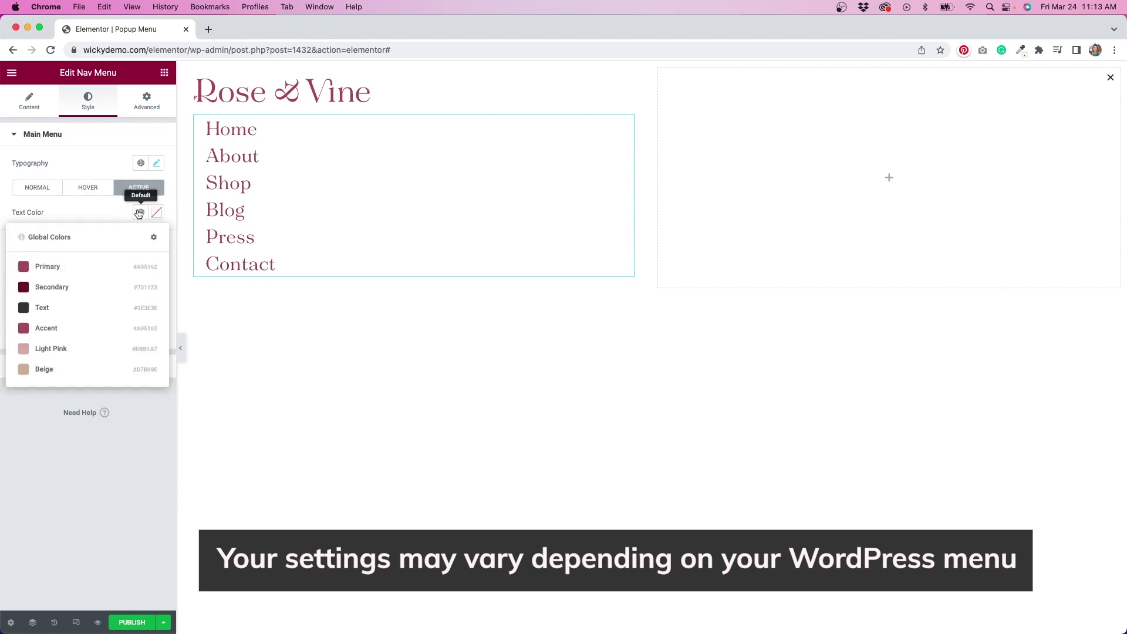
{"action": "left_click", "coordinate": [63, 287]}
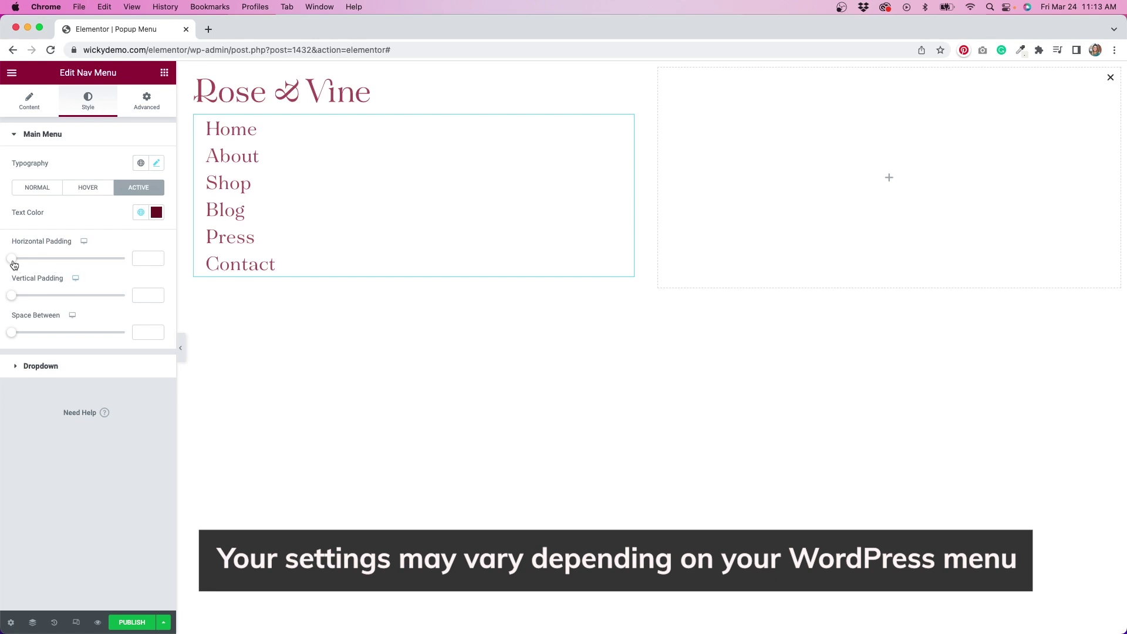
{"action": "left_click_drag", "start_coordinate": [14, 265], "coordinate": [68, 289]}
- Add a Heading below the nav menu with HTML tag p and title 'Follow Us:'
{"action": "left_click", "coordinate": [164, 72]}
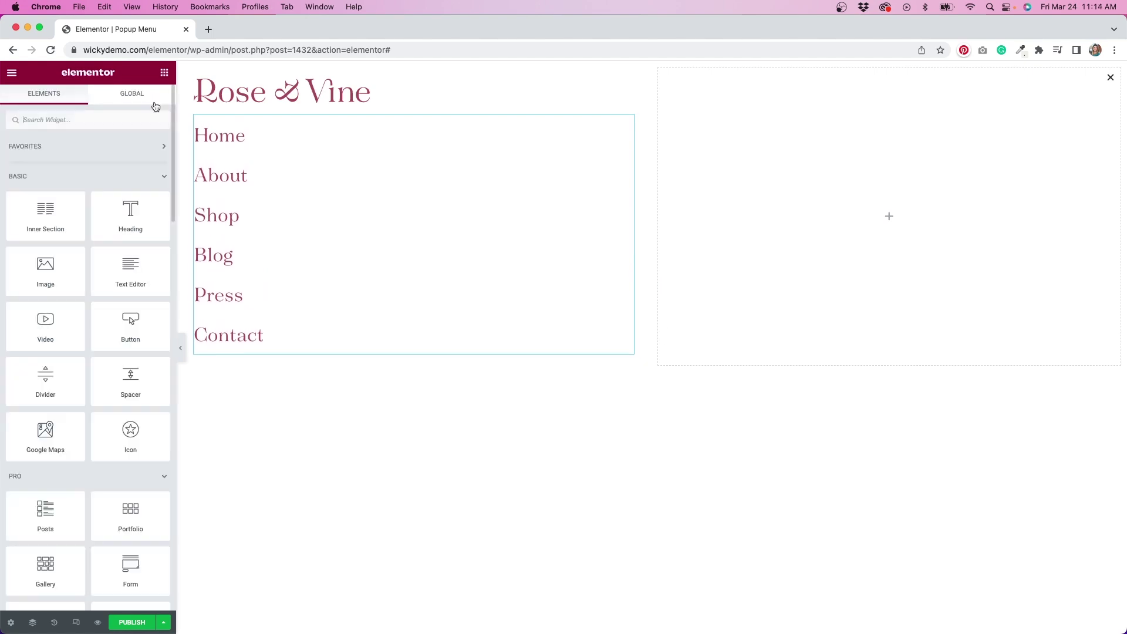
{"action": "left_click_drag", "start_coordinate": [134, 221], "coordinate": [236, 339]}
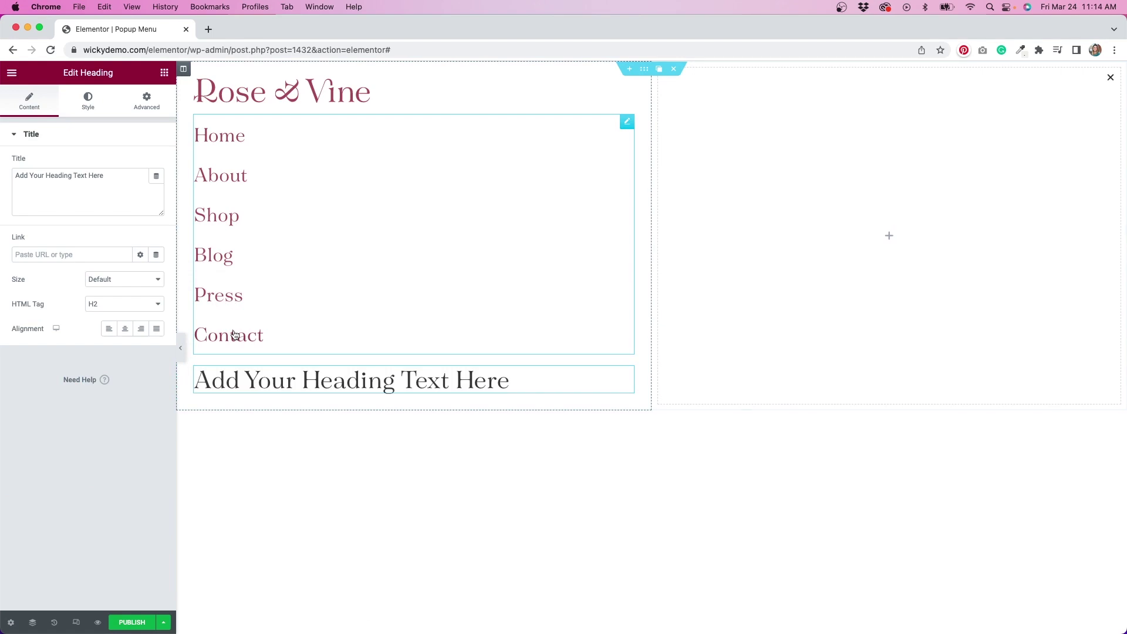
{"action": "left_click", "coordinate": [135, 304]}
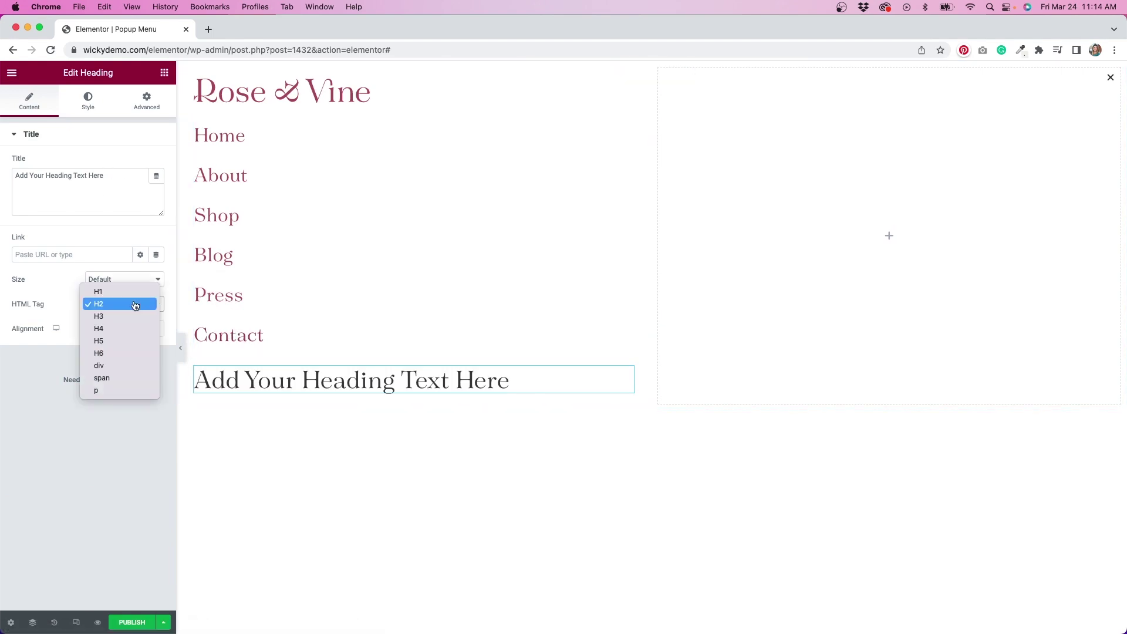
{"action": "left_click", "coordinate": [132, 390]}
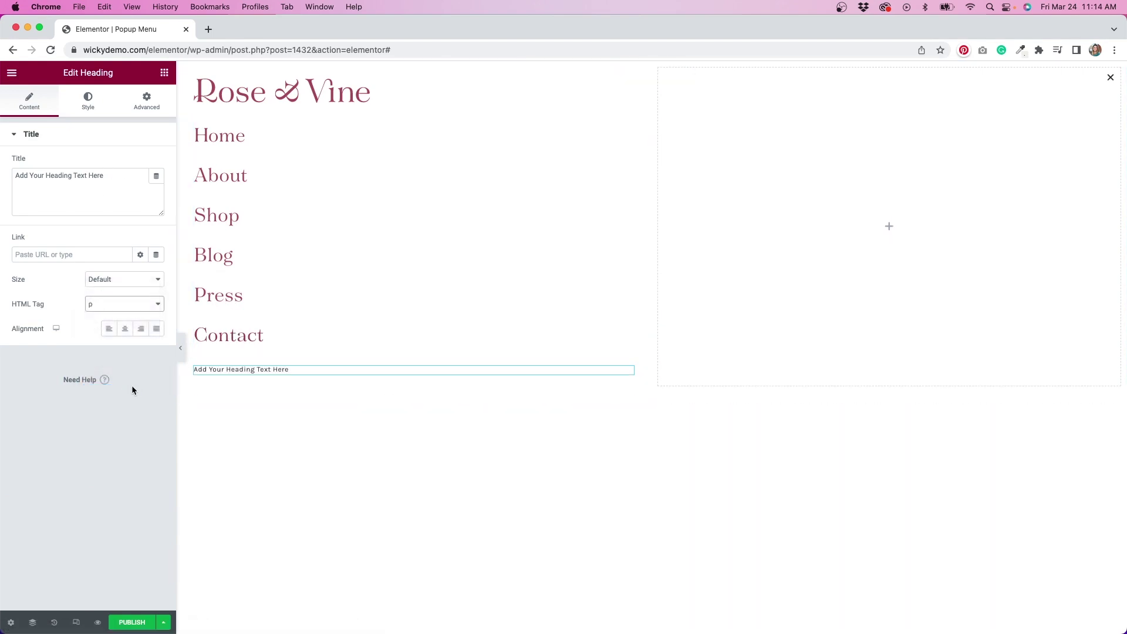
{"action": "triple_click", "coordinate": [116, 178]}
{"action": "type", "text": "Follow Us:"}
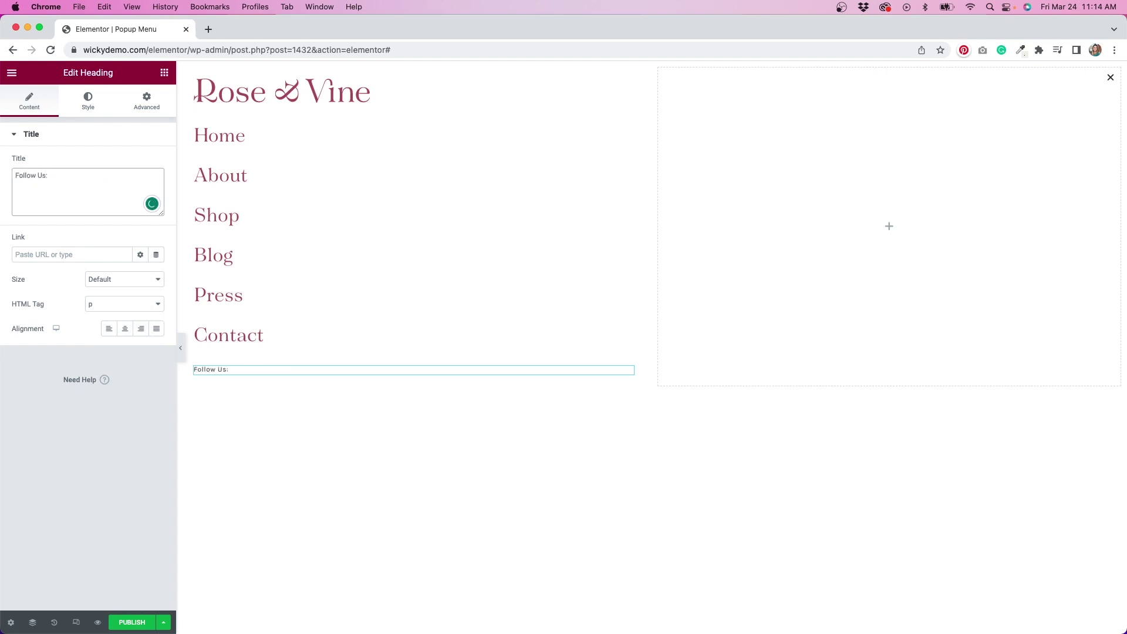
- Open the heading's Style typography to edit its font size
{"action": "left_click", "coordinate": [87, 104]}
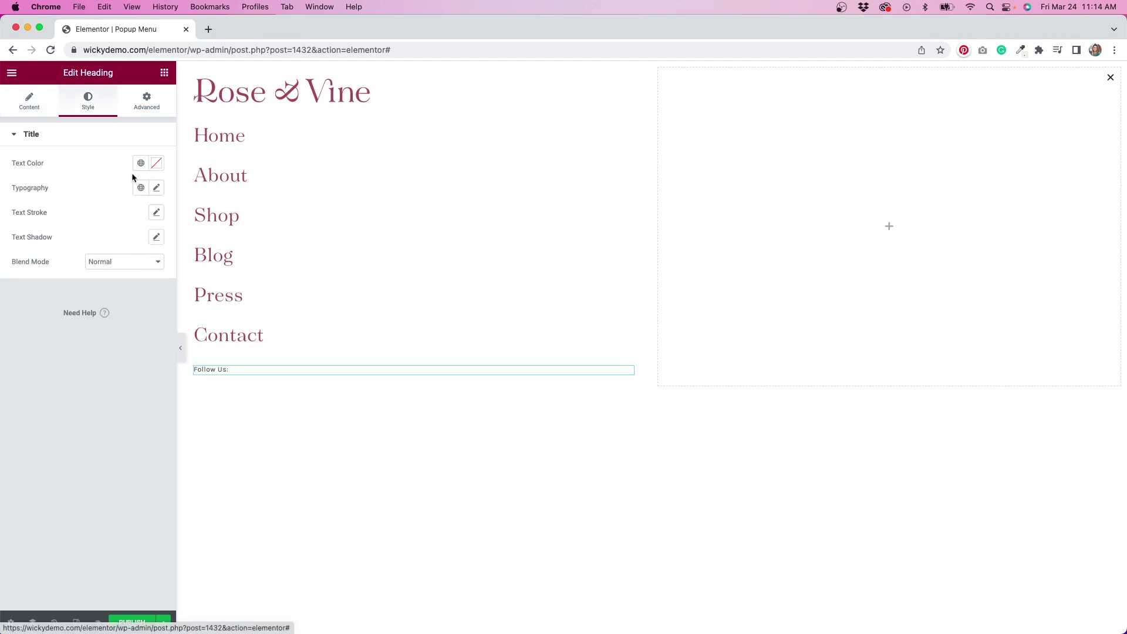
{"action": "left_click", "coordinate": [161, 189]}
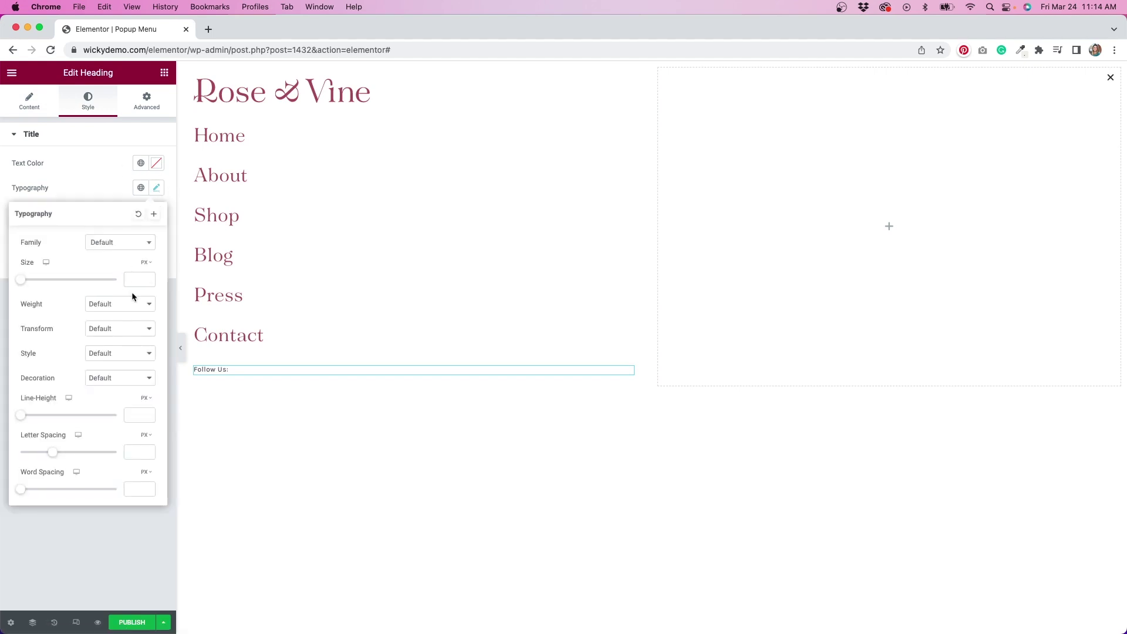
{"action": "left_click", "coordinate": [134, 279]}
- Set the 'Follow Us:' heading to size 24 and the global Primary colour
{"action": "type", "text": "24"}
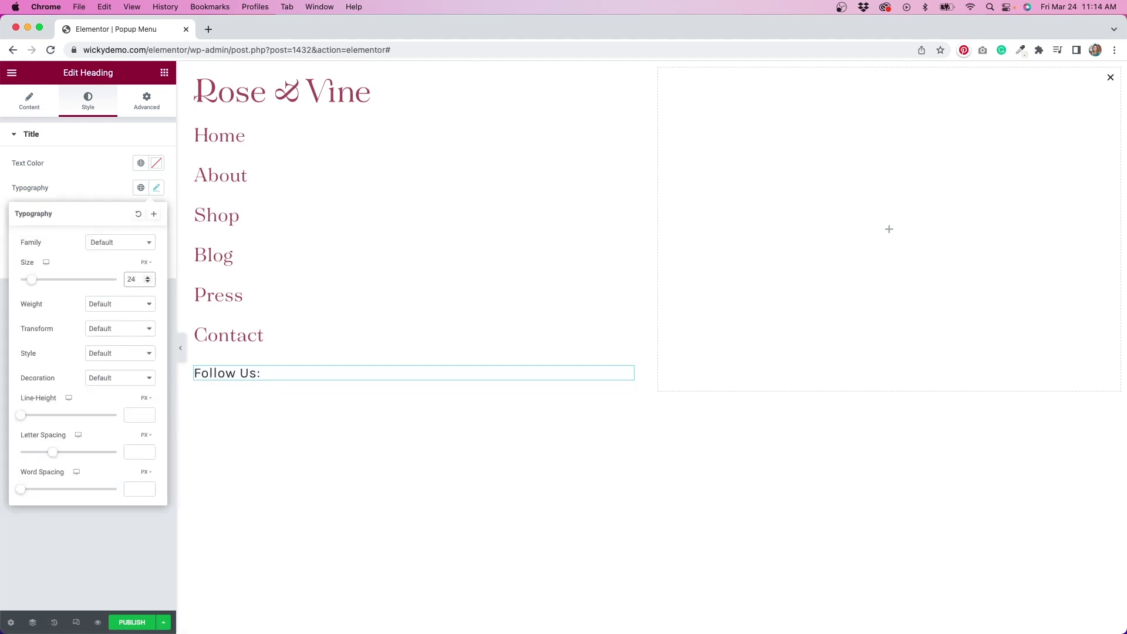
{"action": "left_click", "coordinate": [115, 180]}
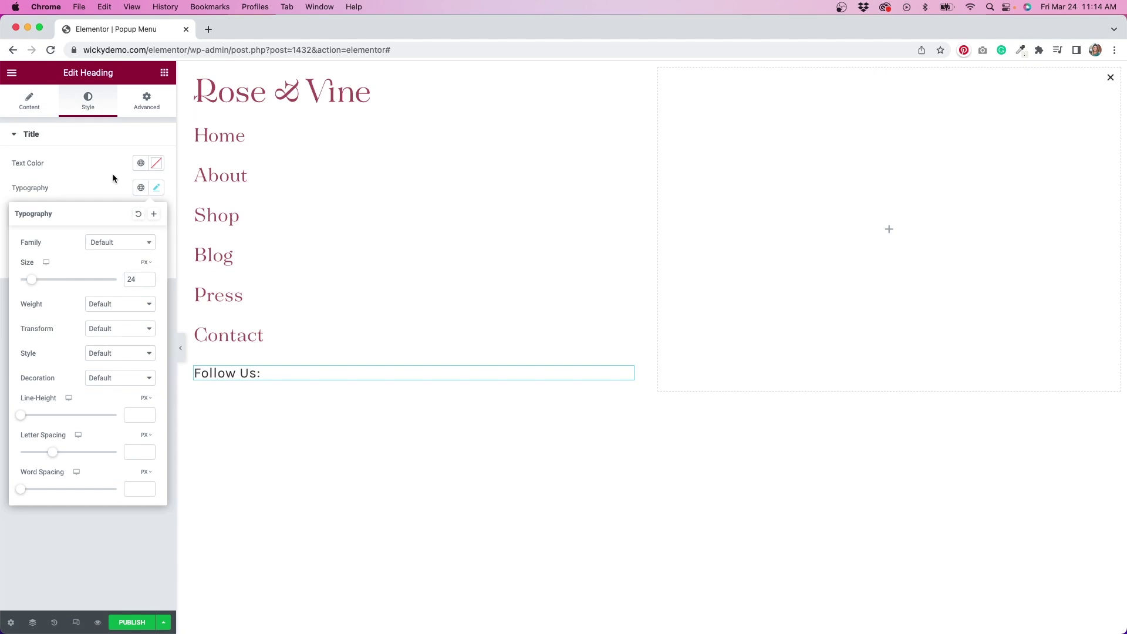
{"action": "left_click", "coordinate": [141, 162]}
{"action": "left_click", "coordinate": [65, 220]}
- Add a left-aligned Social Icons widget below the heading
{"action": "left_click", "coordinate": [164, 72]}
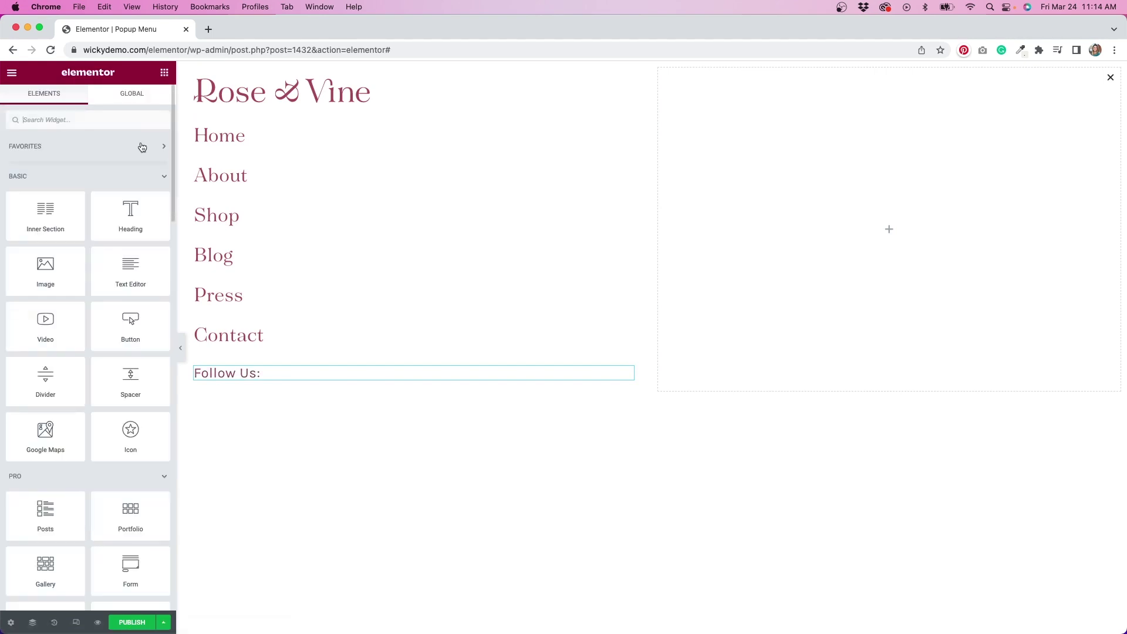
{"action": "type", "text": "soci"}
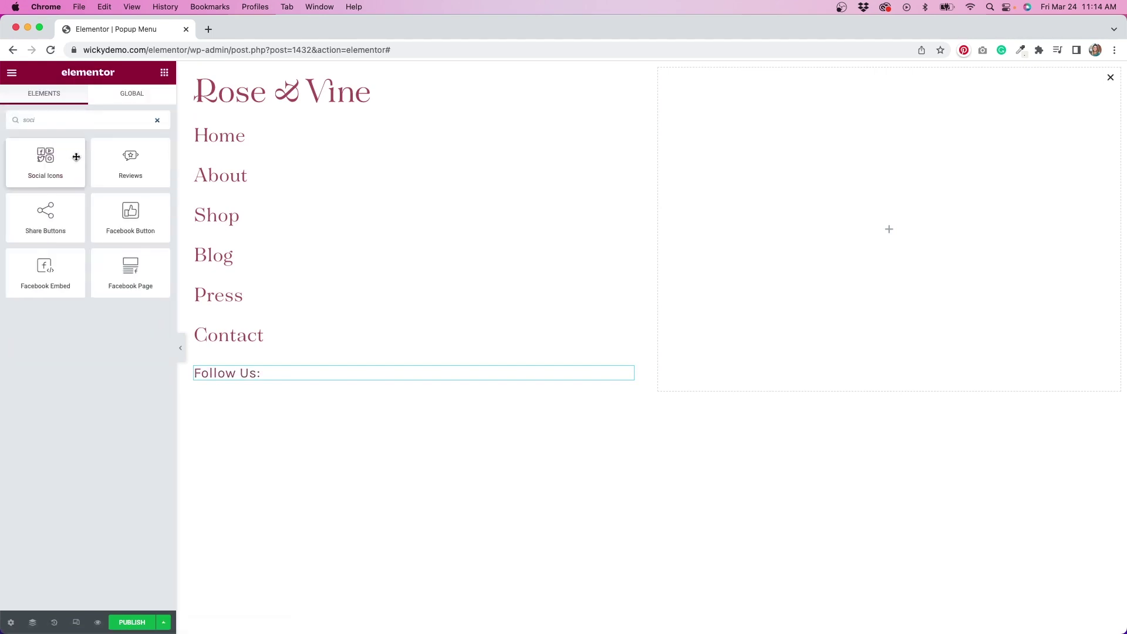
{"action": "left_click_drag", "start_coordinate": [75, 157], "coordinate": [259, 383]}
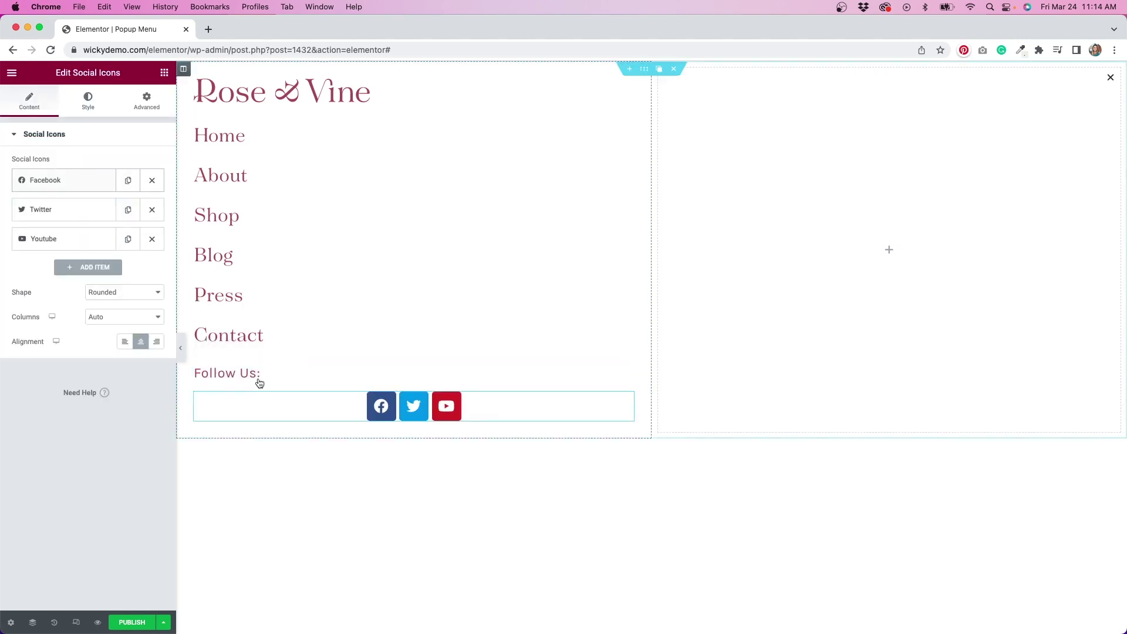
{"action": "left_click", "coordinate": [125, 341]}
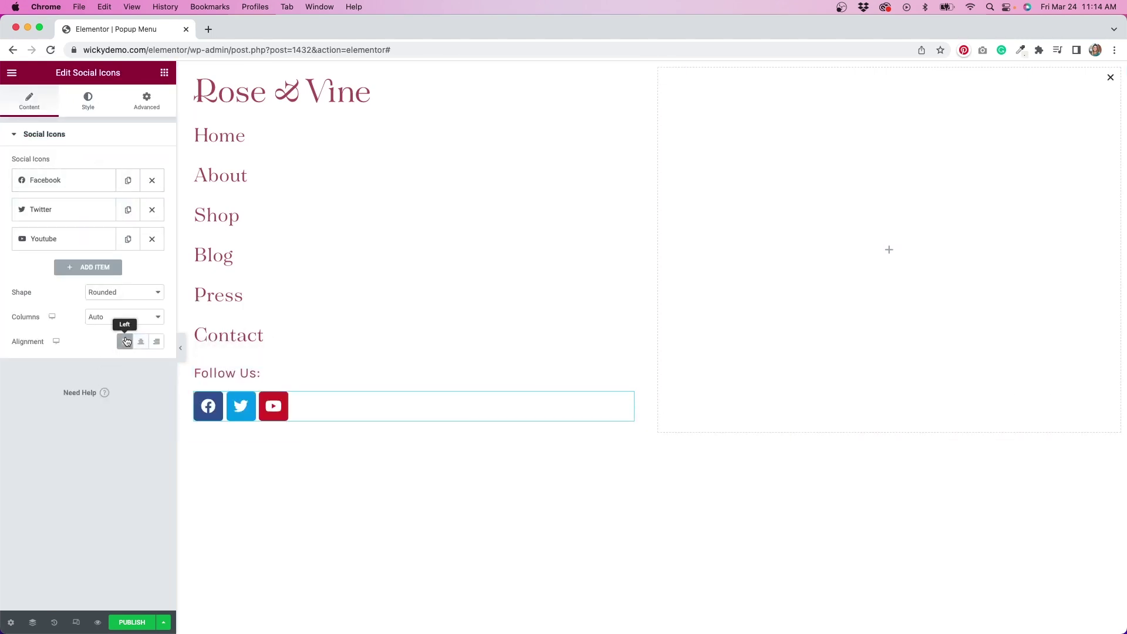
{"action": "left_click", "coordinate": [86, 180]}
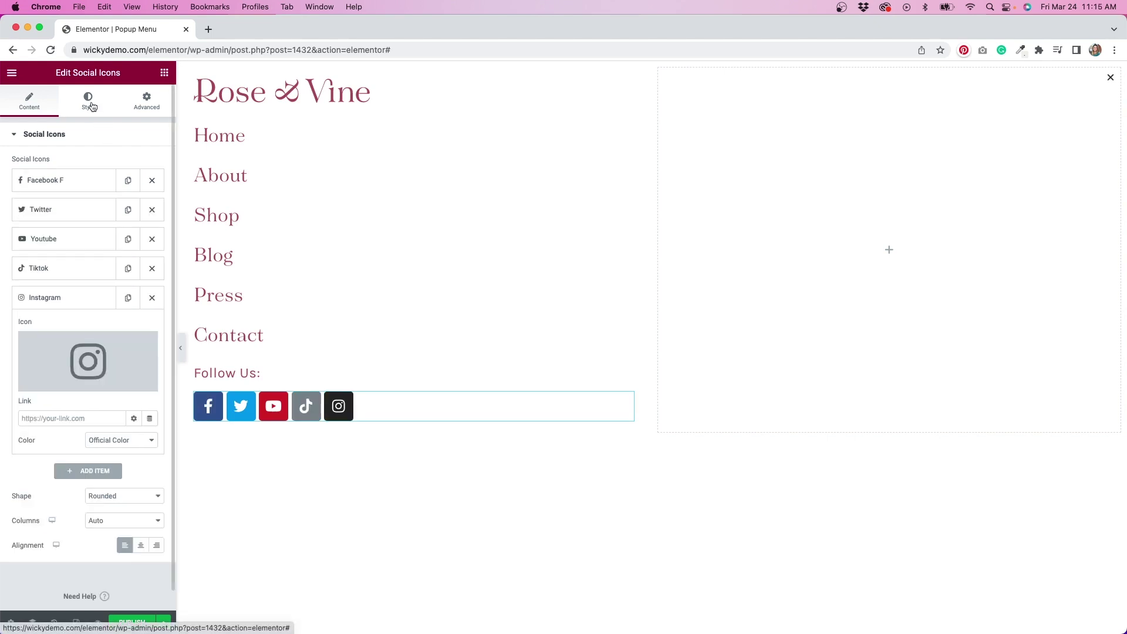
- Give the icons custom colours: transparent background, Primary glyphs, padding 0 and spacing 30
{"action": "left_click", "coordinate": [89, 103]}
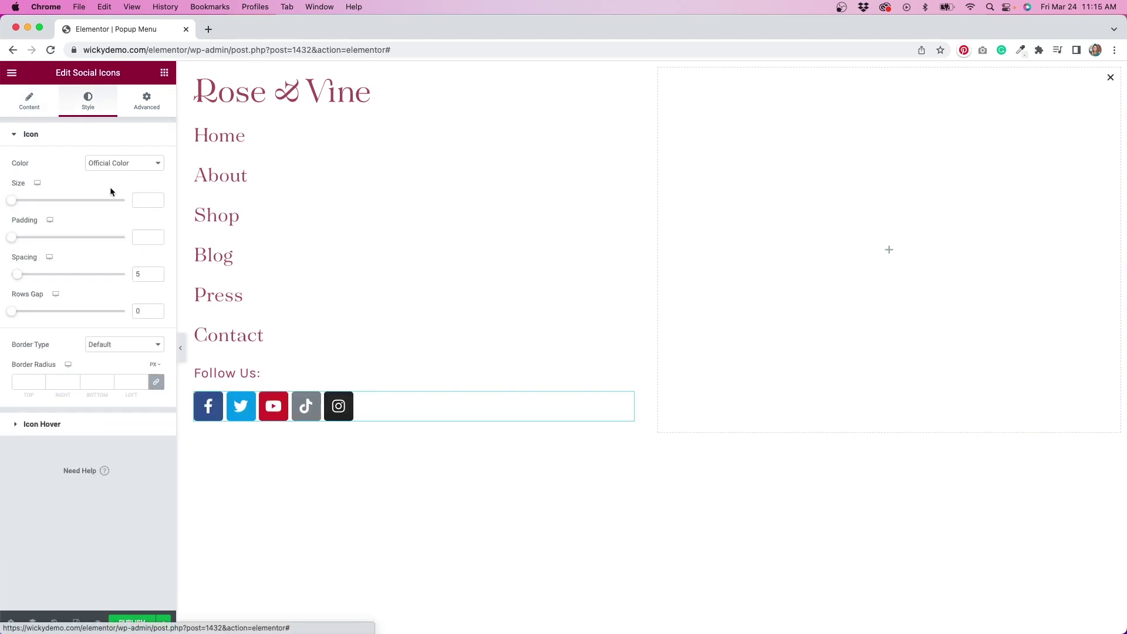
{"action": "left_click", "coordinate": [121, 163]}
{"action": "left_click", "coordinate": [117, 176]}
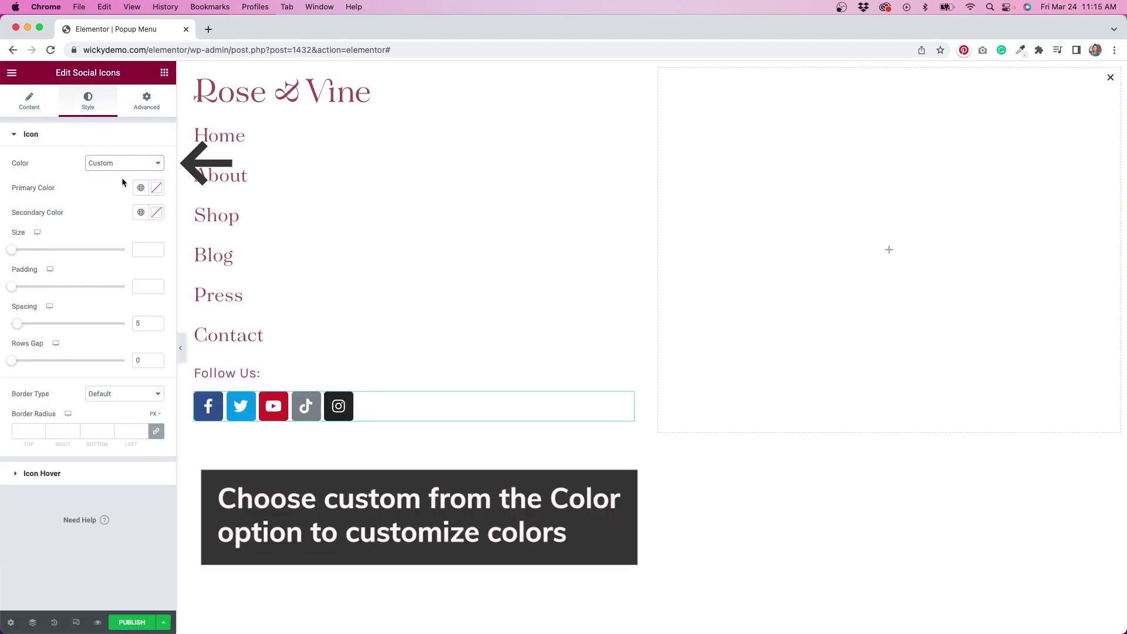
{"action": "left_click", "coordinate": [157, 190]}
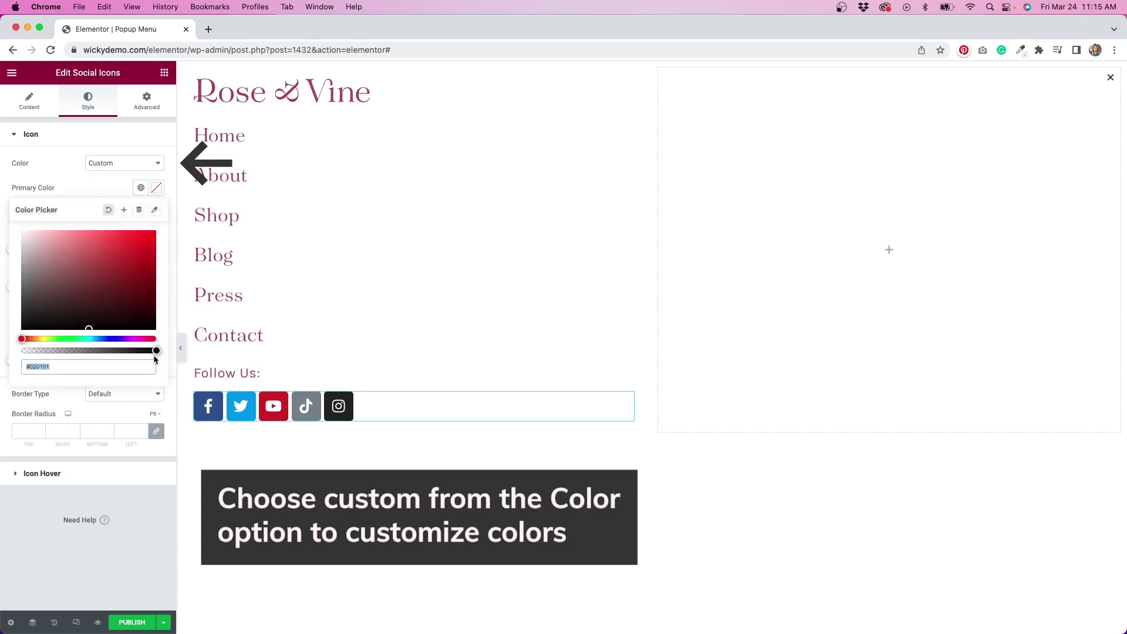
{"action": "left_click_drag", "start_coordinate": [157, 350], "coordinate": [22, 351]}
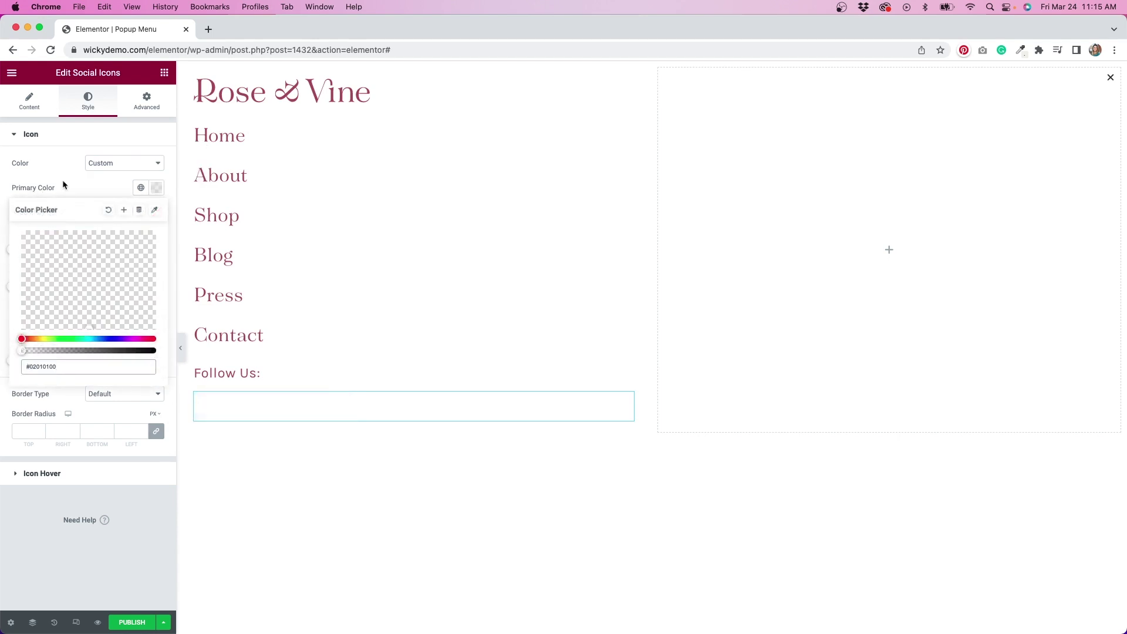
{"action": "left_click", "coordinate": [94, 198]}
{"action": "left_click", "coordinate": [144, 215]}
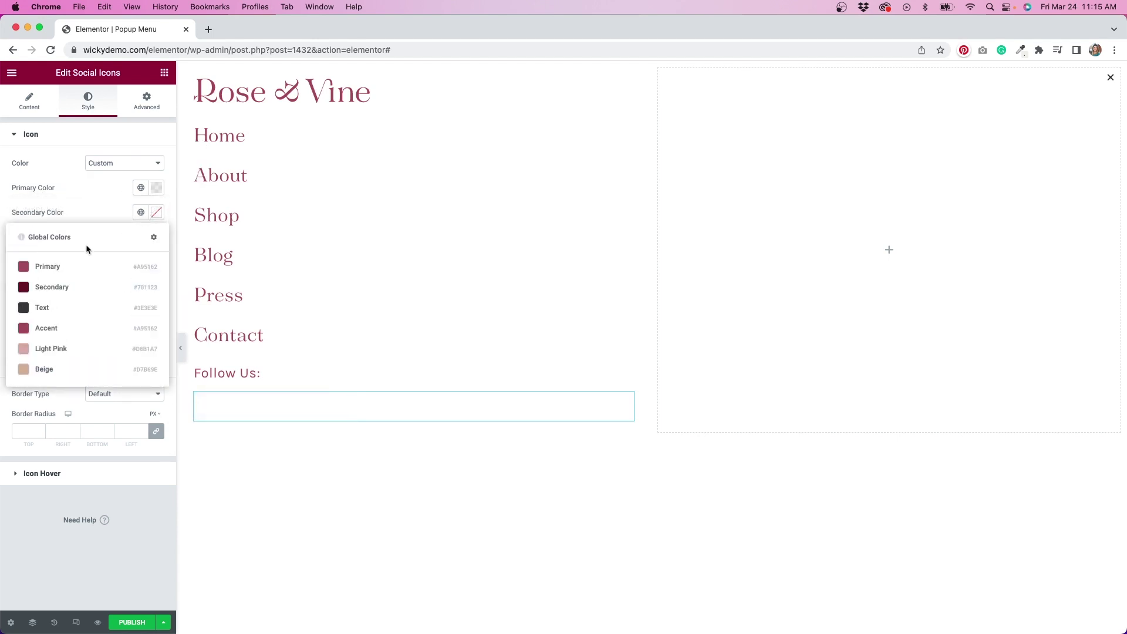
{"action": "left_click", "coordinate": [60, 273]}
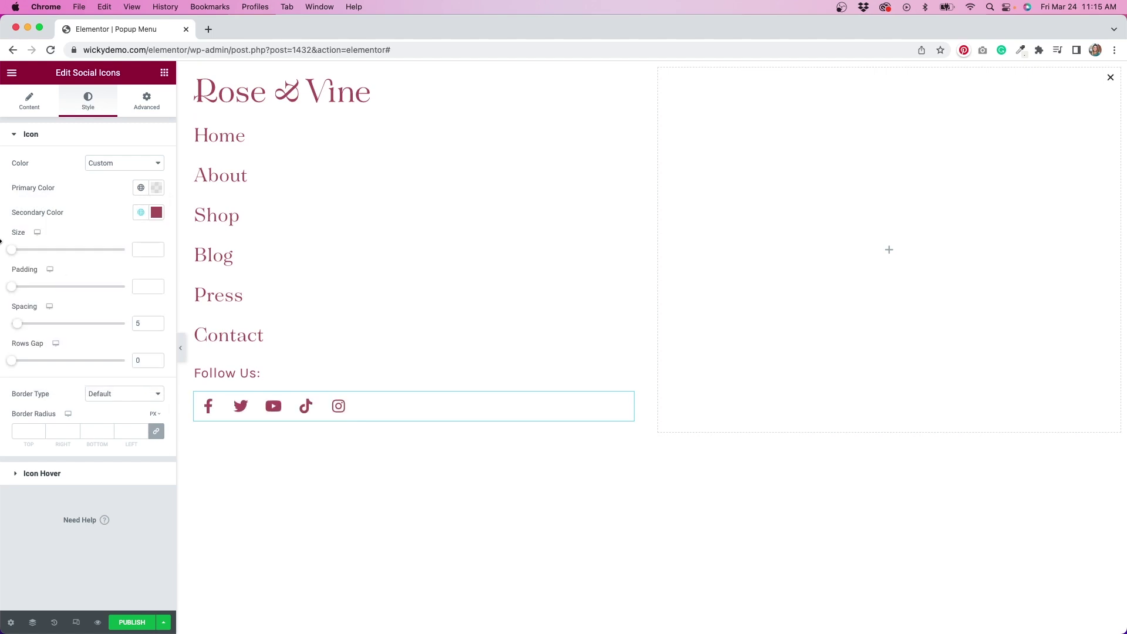
{"action": "left_click", "coordinate": [12, 287]}
{"action": "left_click_drag", "start_coordinate": [17, 324], "coordinate": [46, 323]}
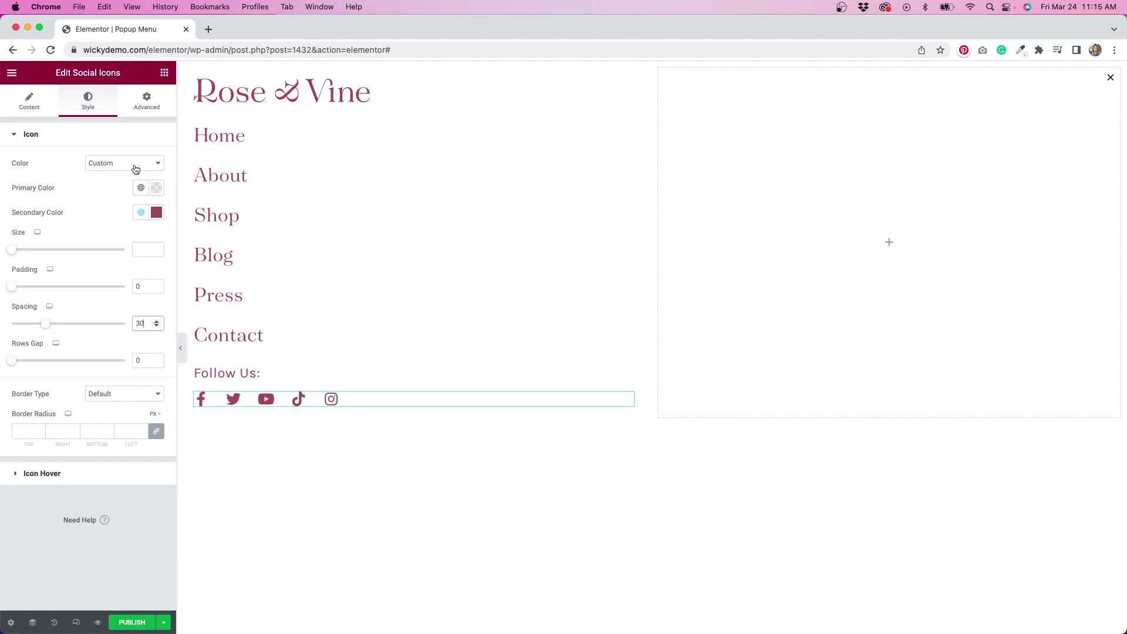
- Set the icons' hover colour to the global Secondary dark maroon
{"action": "left_click", "coordinate": [81, 473]}
{"action": "left_click", "coordinate": [156, 217]}
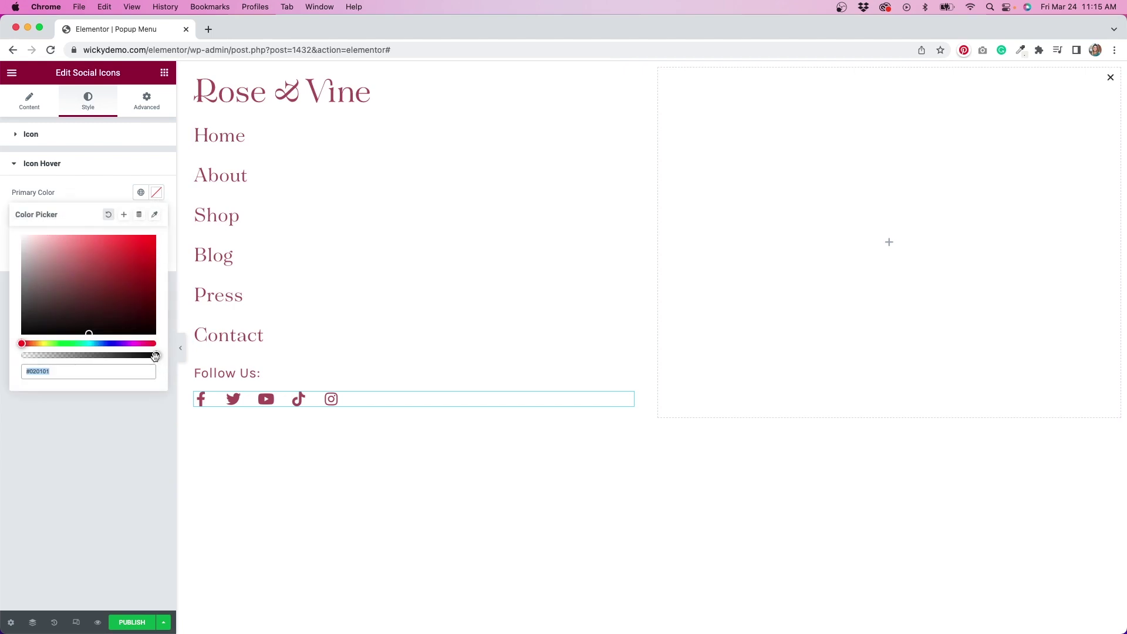
{"action": "left_click", "coordinate": [141, 216]}
{"action": "left_click", "coordinate": [59, 289]}
{"action": "left_click", "coordinate": [255, 373]}
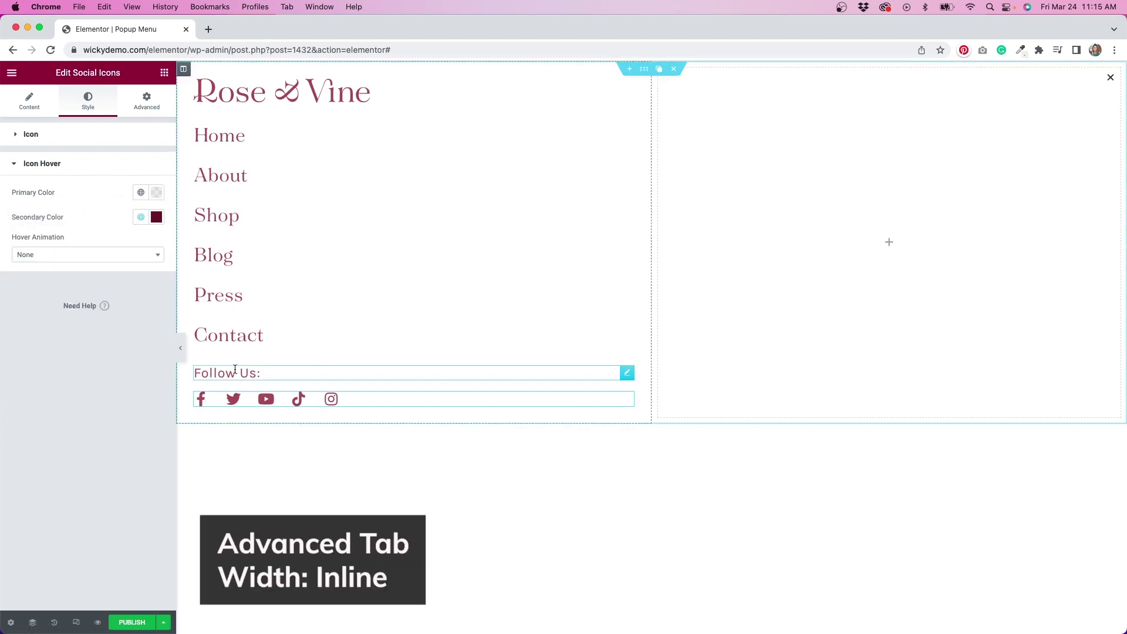
- Set the 'Follow Us:' heading's Advanced width to Inline (auto)
{"action": "left_click", "coordinate": [151, 107]}
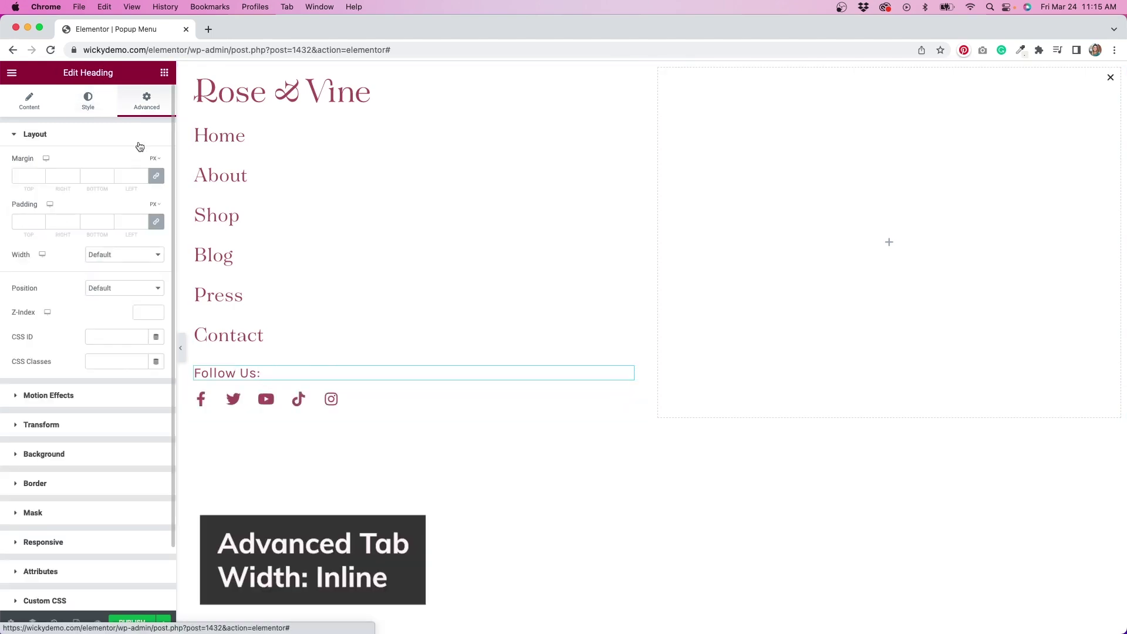
{"action": "left_click", "coordinate": [114, 291]}
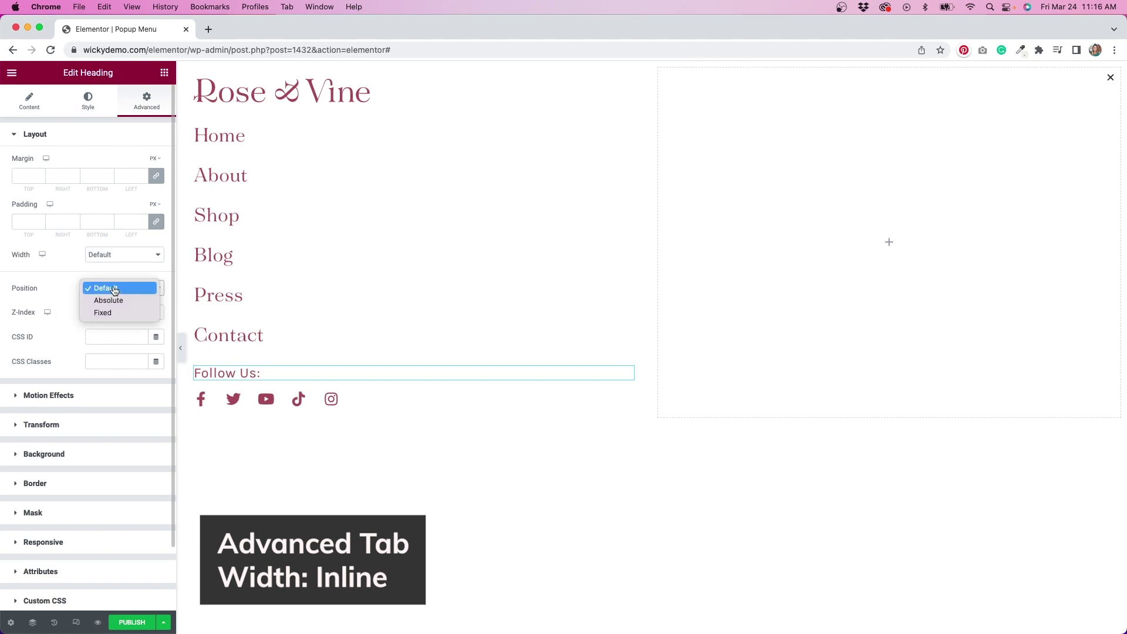
{"action": "left_click", "coordinate": [125, 254]}
{"action": "left_click", "coordinate": [126, 255]}
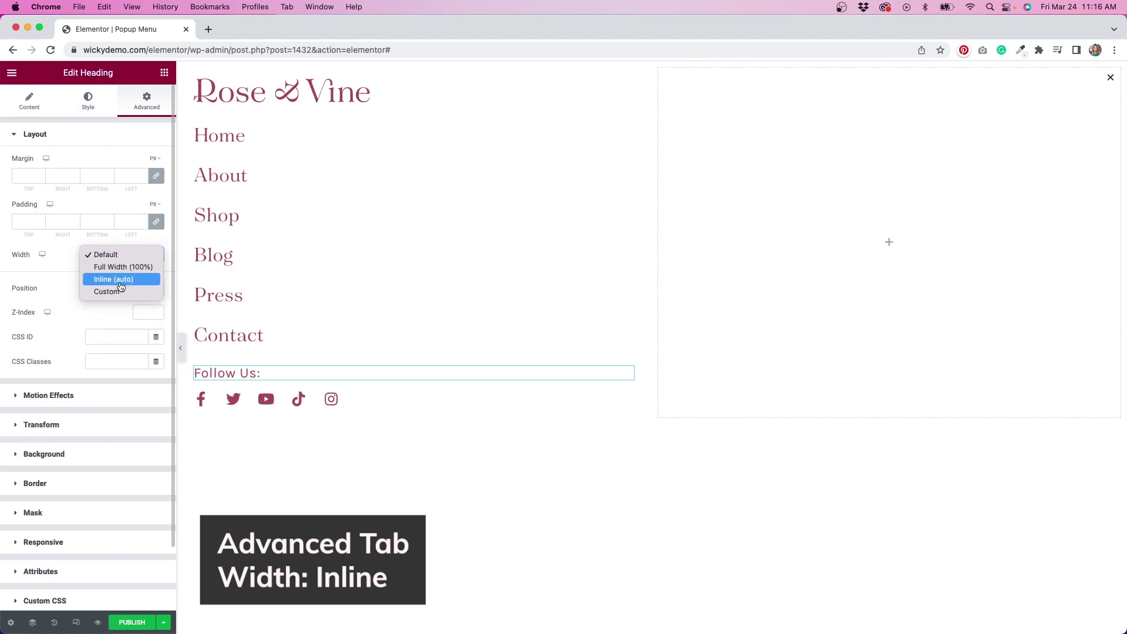
{"action": "left_click", "coordinate": [120, 279]}
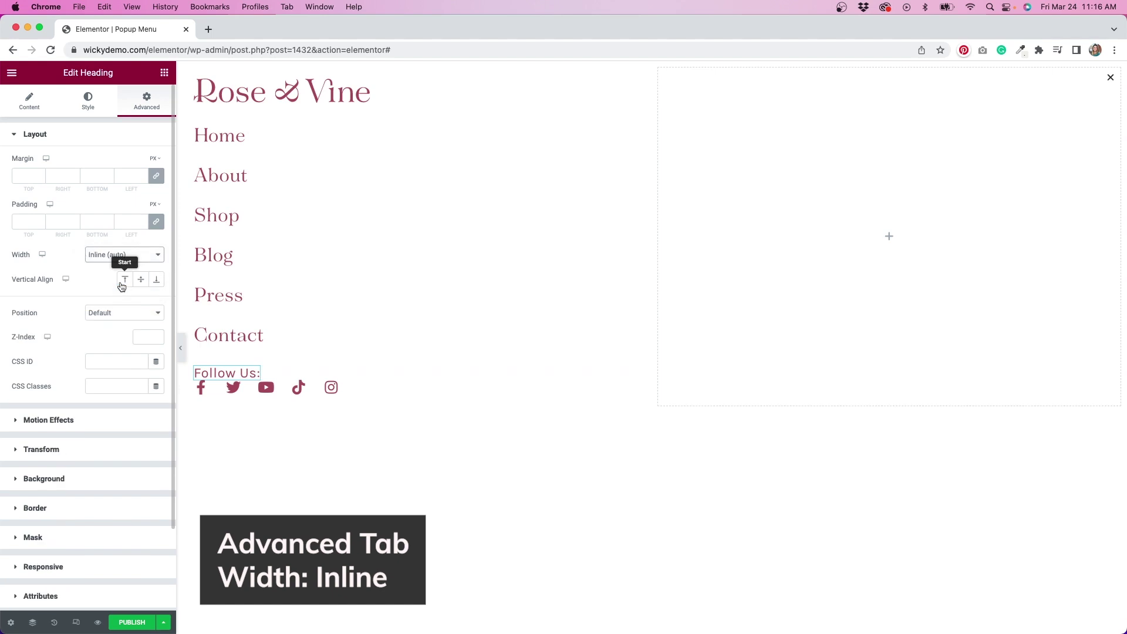
- Make the Social Icons Inline (auto) width with 20 px left padding, and preview the popup
{"action": "left_click", "coordinate": [359, 393]}
{"action": "left_click", "coordinate": [146, 97]}
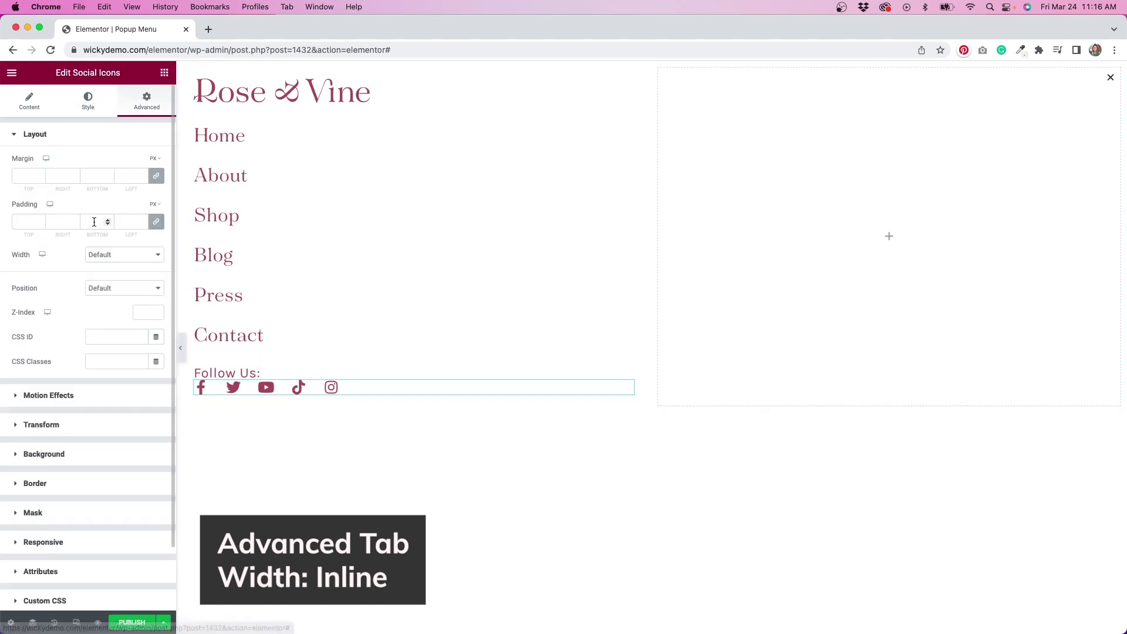
{"action": "left_click", "coordinate": [118, 256]}
{"action": "left_click", "coordinate": [120, 279]}
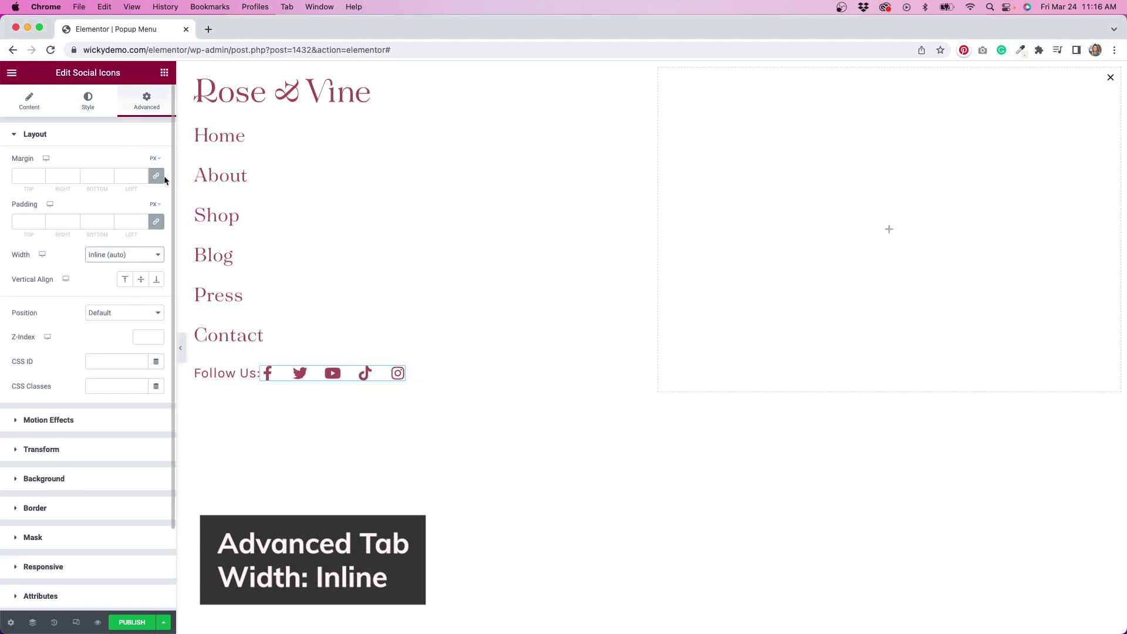
{"action": "left_click", "coordinate": [156, 221]}
{"action": "left_click", "coordinate": [125, 224]}
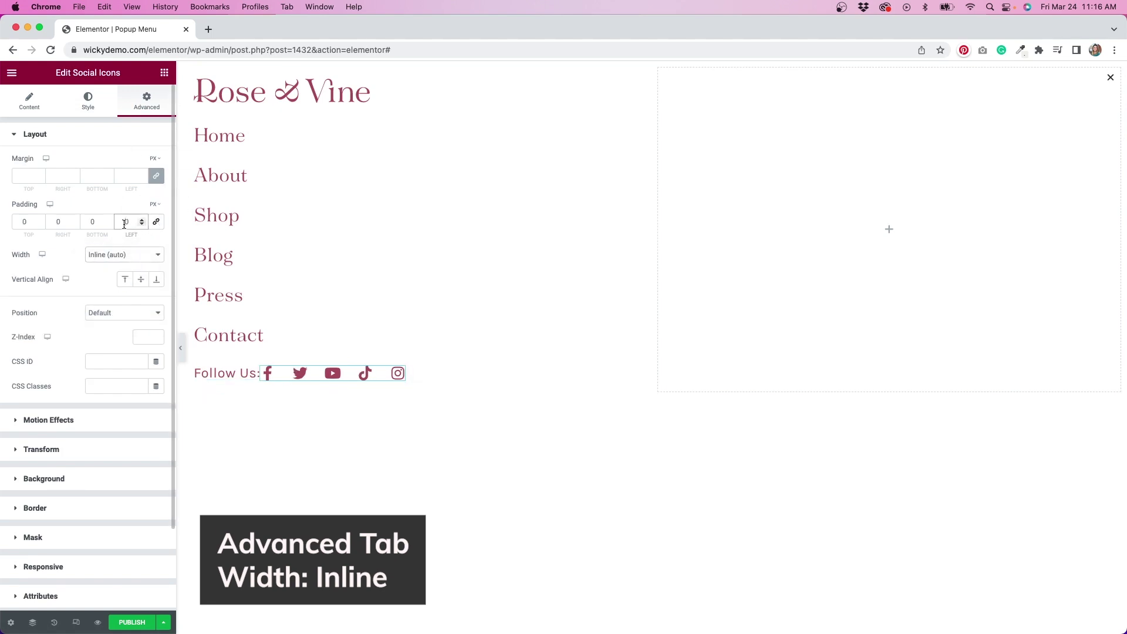
{"action": "type", "text": "2"}
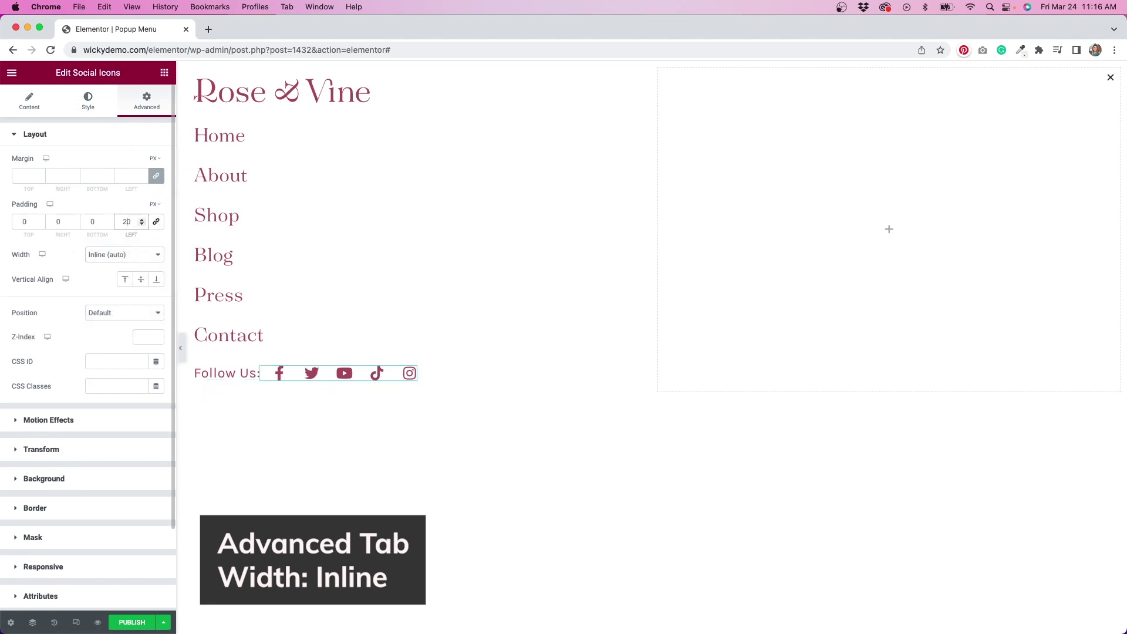
{"action": "left_click", "coordinate": [181, 348]}
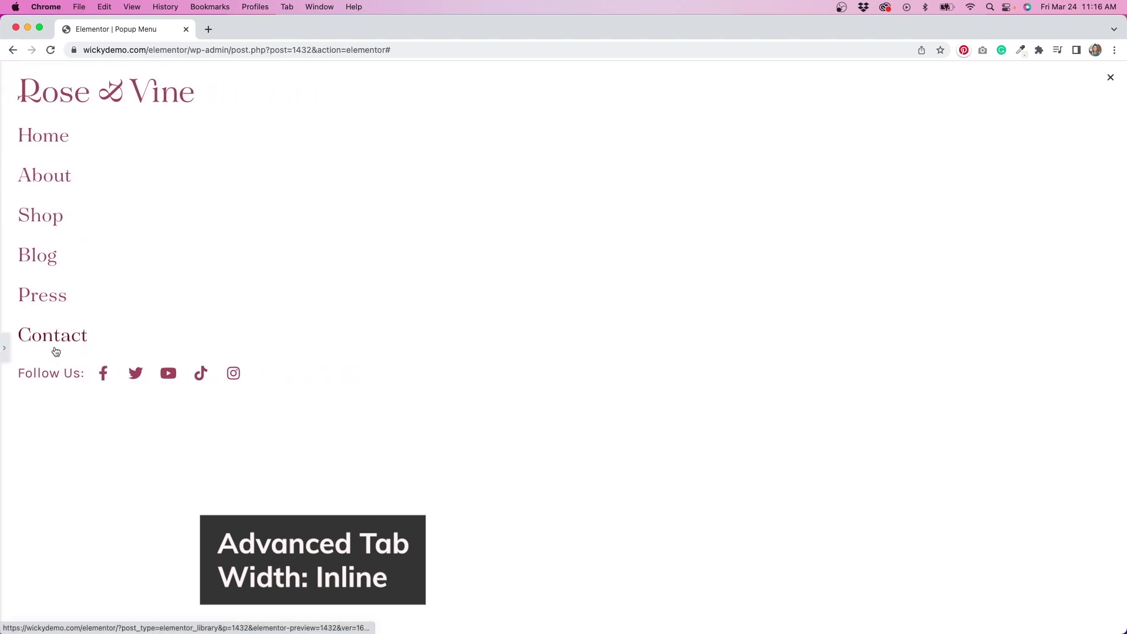
{"action": "left_click", "coordinate": [3, 352]}
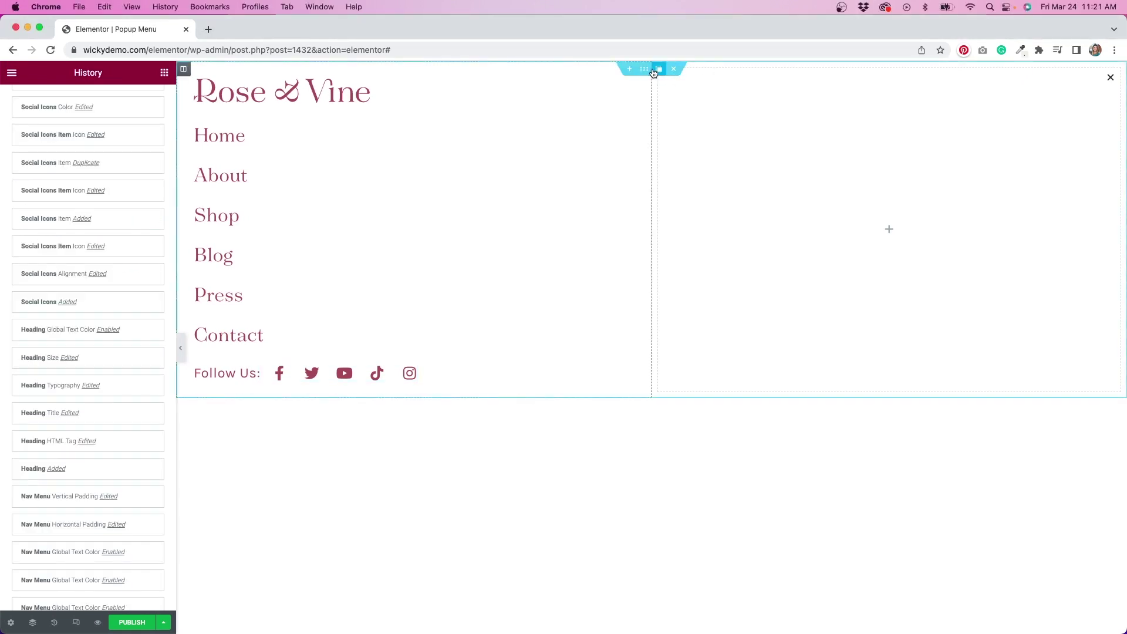
- Give the popup section a global Light Pink background and lower its alpha to make it semi-transparent
{"action": "left_click", "coordinate": [644, 69]}
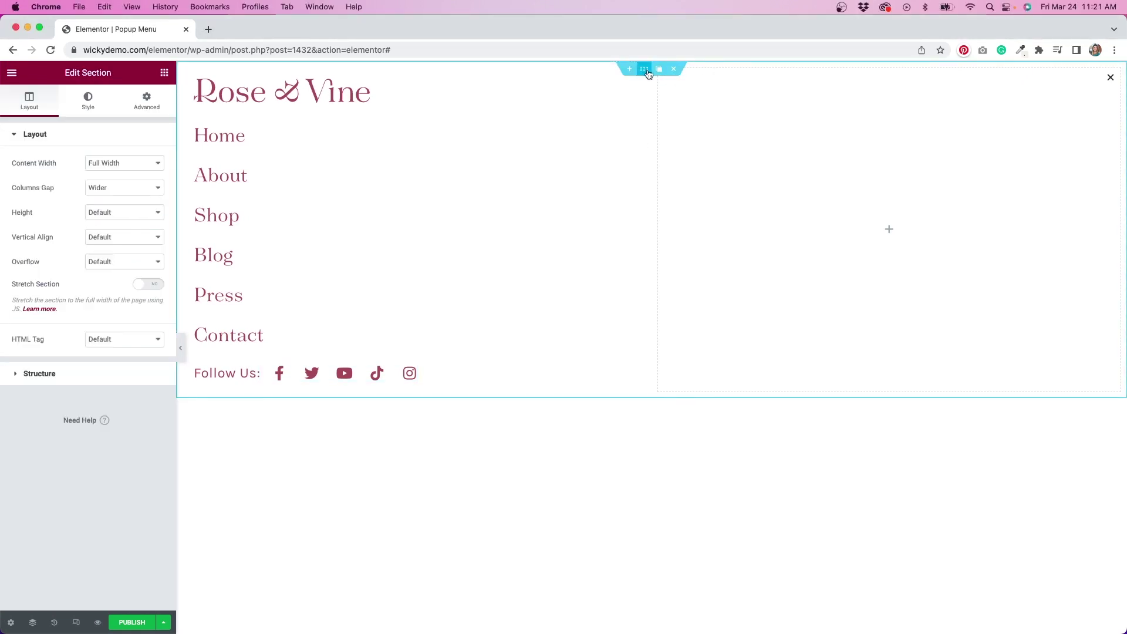
{"action": "left_click", "coordinate": [88, 101]}
{"action": "left_click", "coordinate": [141, 213]}
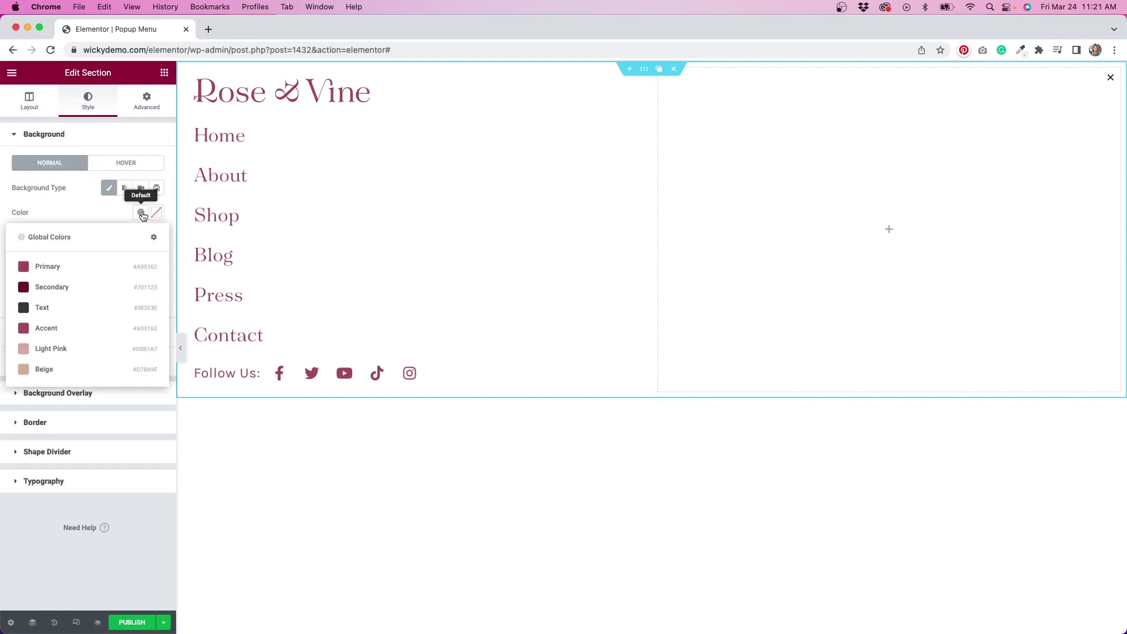
{"action": "left_click", "coordinate": [46, 352]}
{"action": "left_click", "coordinate": [156, 214]}
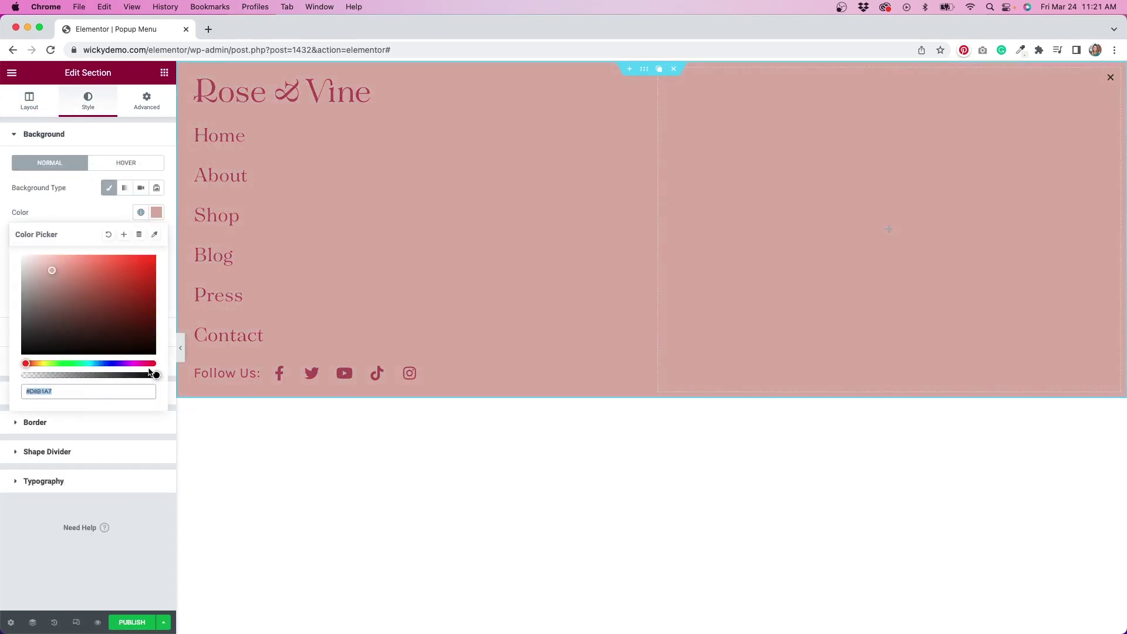
{"action": "left_click_drag", "start_coordinate": [156, 376], "coordinate": [74, 376]}
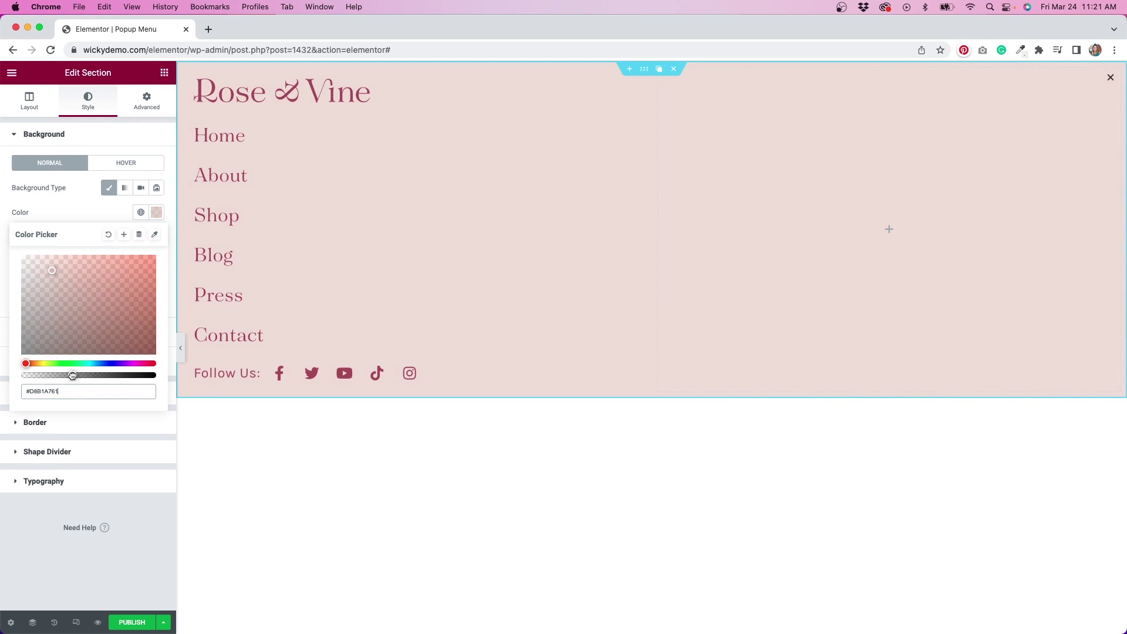
{"action": "left_click", "coordinate": [59, 505]}
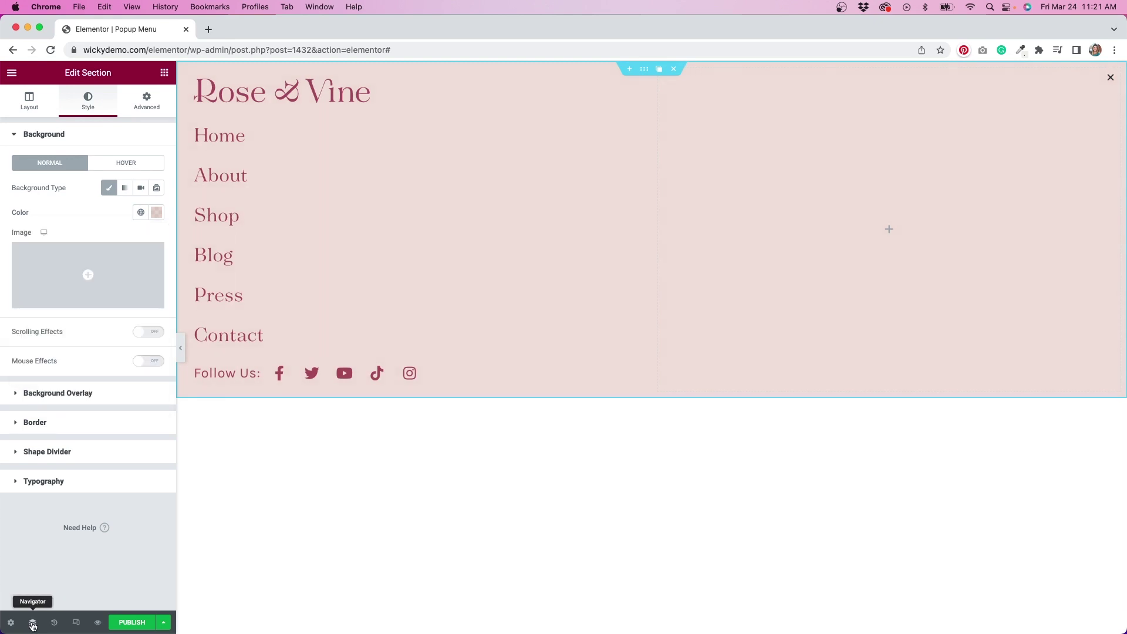
- Select the right-hand column in Navigator, set a Classic background and pick rose-menu.webp from the media library
{"action": "left_click", "coordinate": [33, 624]}
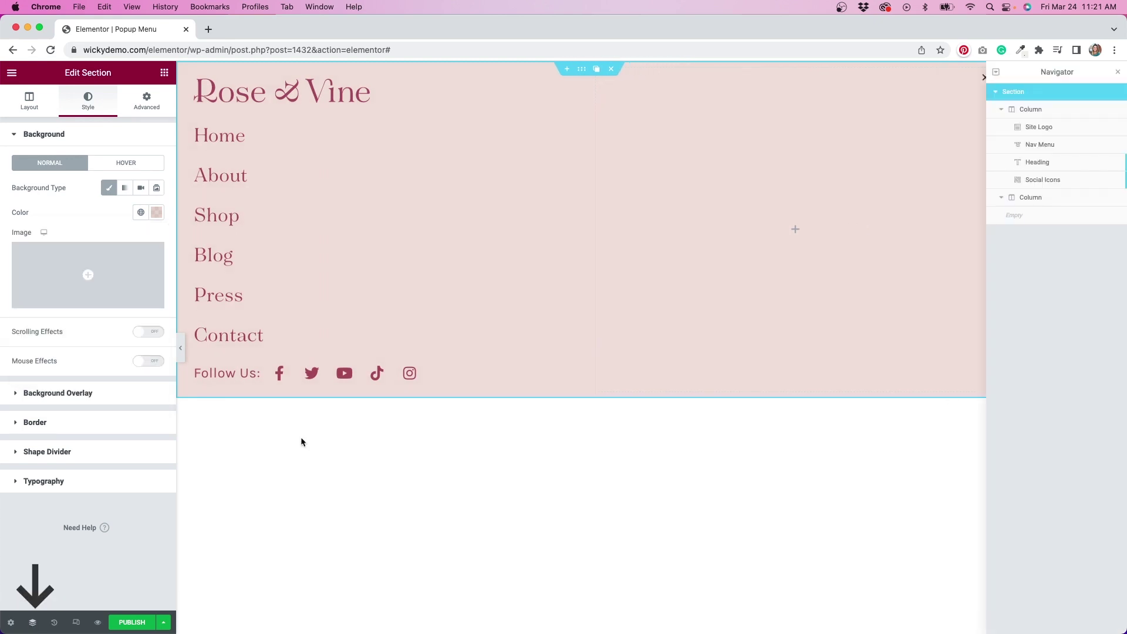
{"action": "left_click", "coordinate": [1042, 201]}
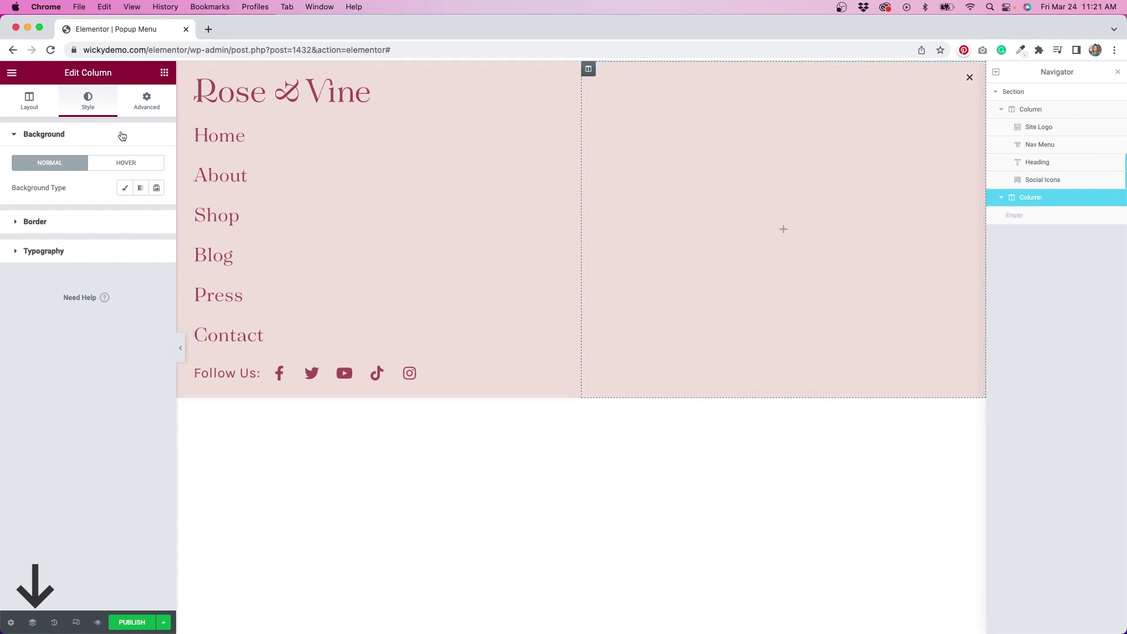
{"action": "left_click", "coordinate": [124, 188]}
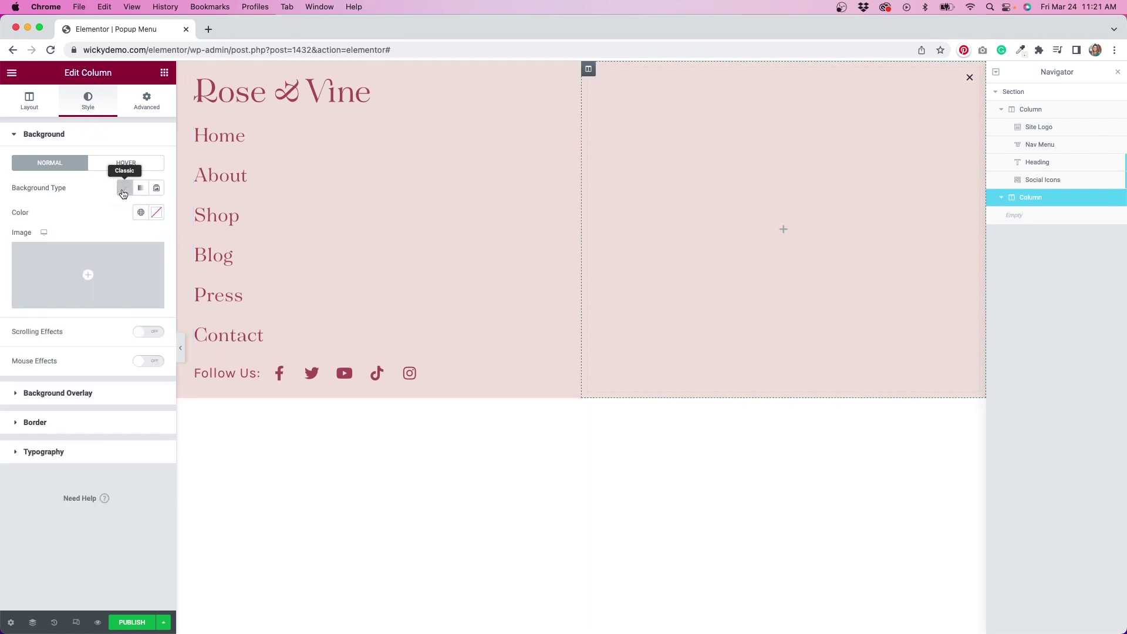
{"action": "left_click", "coordinate": [136, 247]}
{"action": "left_click", "coordinate": [181, 227]}
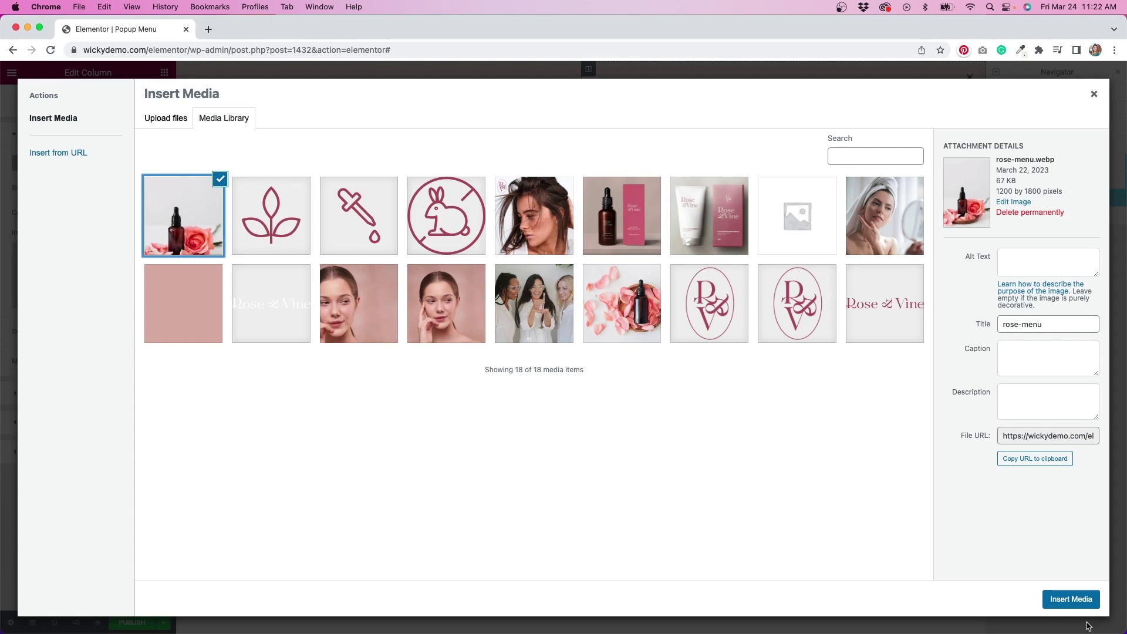
- Insert rose-menu.webp as the column background with Cover size, Bottom Center position and No-repeat
{"action": "left_click", "coordinate": [1077, 600]}
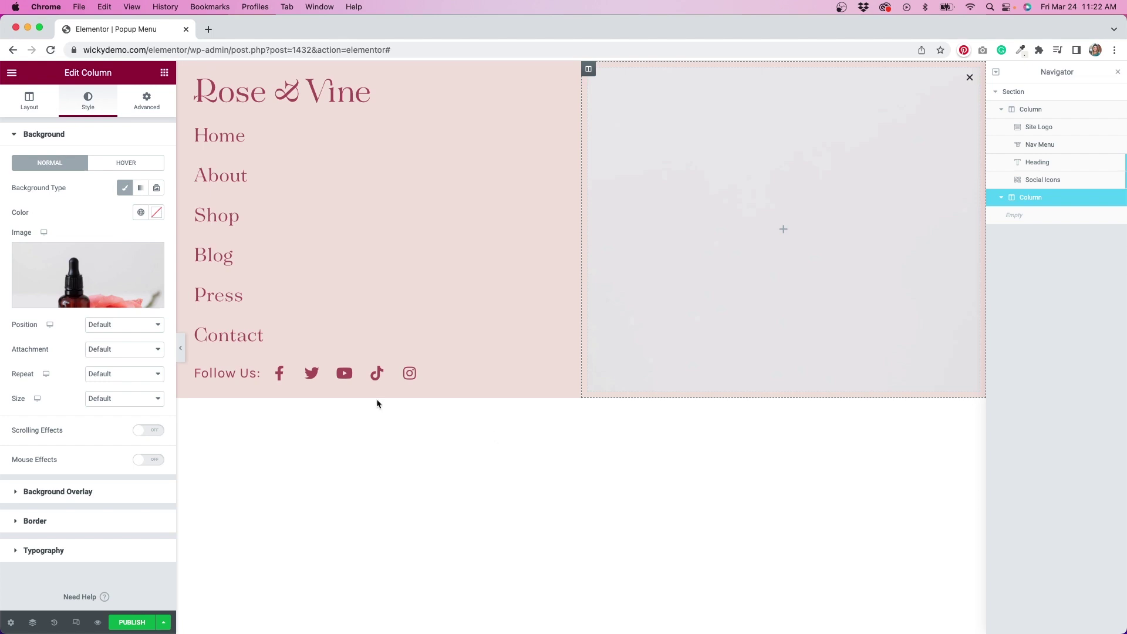
{"action": "left_click", "coordinate": [106, 397]}
{"action": "left_click", "coordinate": [112, 421]}
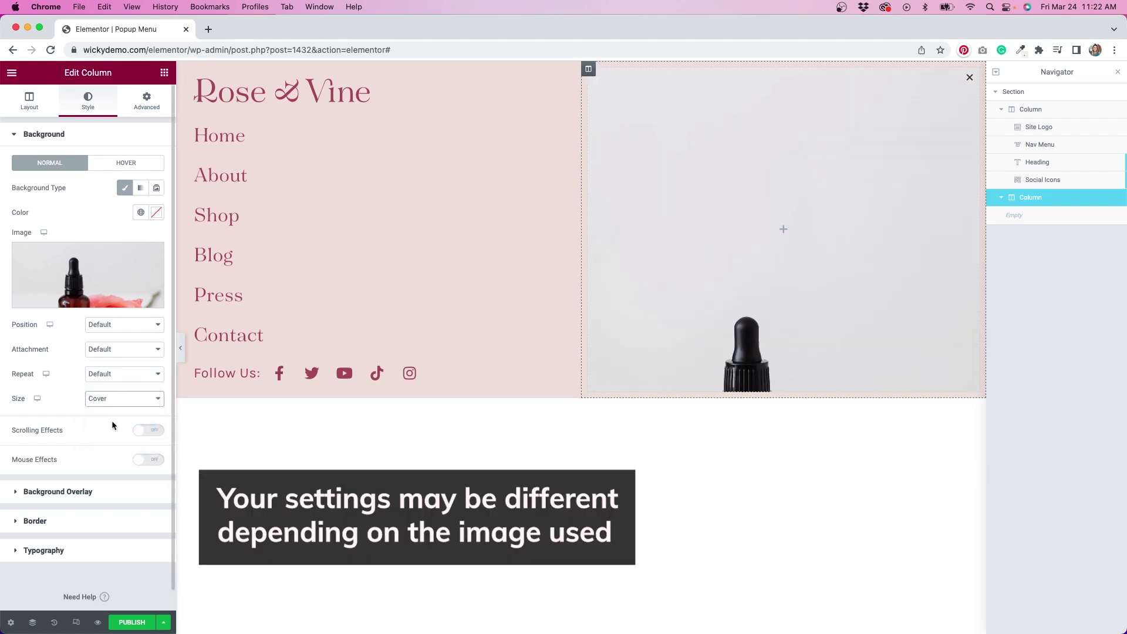
{"action": "left_click", "coordinate": [121, 325]}
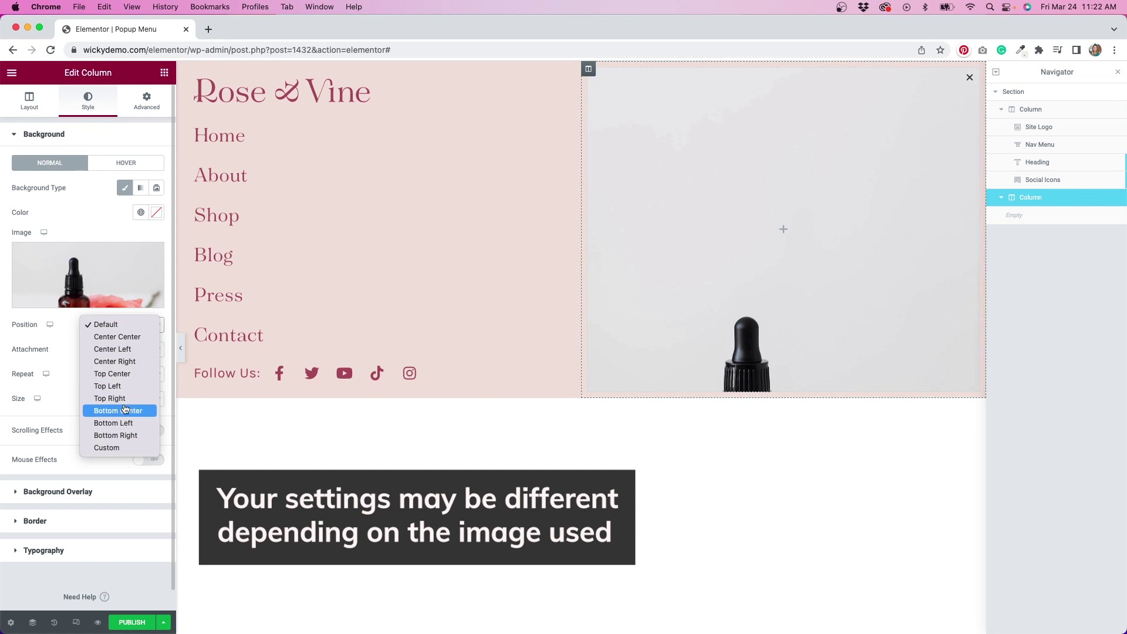
{"action": "left_click", "coordinate": [124, 410]}
{"action": "left_click", "coordinate": [124, 374]}
{"action": "left_click", "coordinate": [125, 386]}
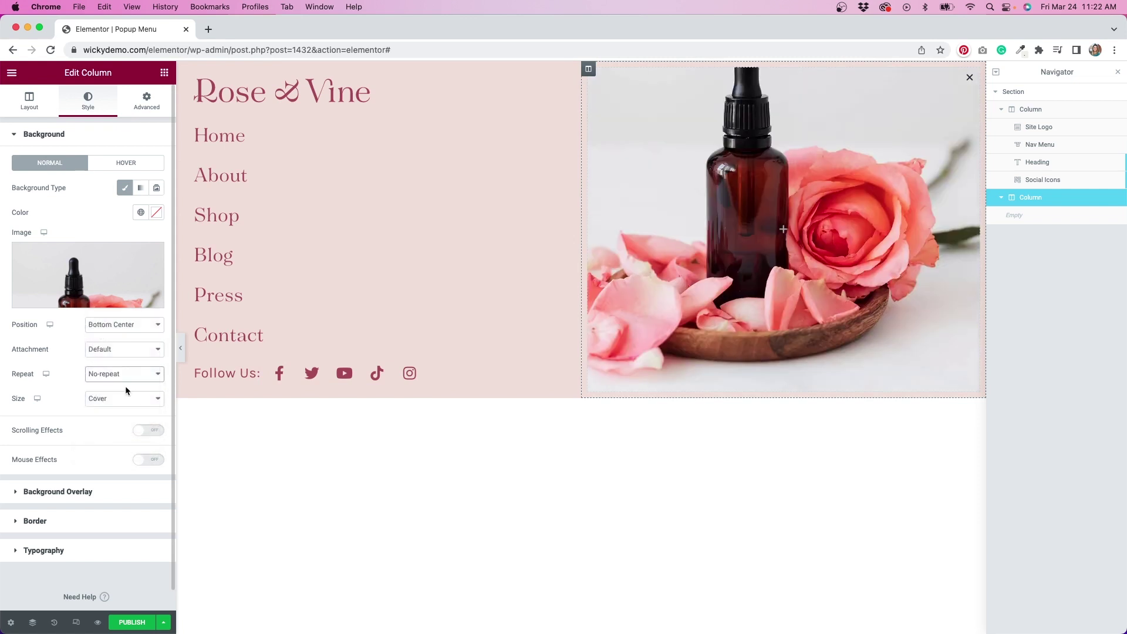
- Close Navigator and preview the popup without the editor panel
{"action": "left_click", "coordinate": [1117, 71]}
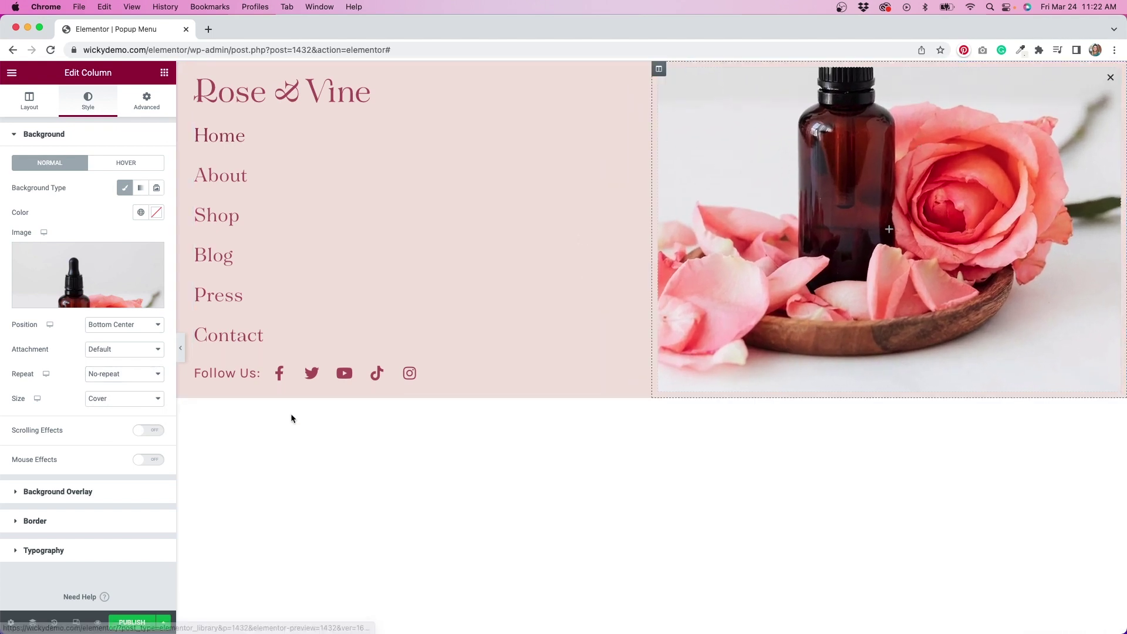
{"action": "left_click", "coordinate": [180, 348]}
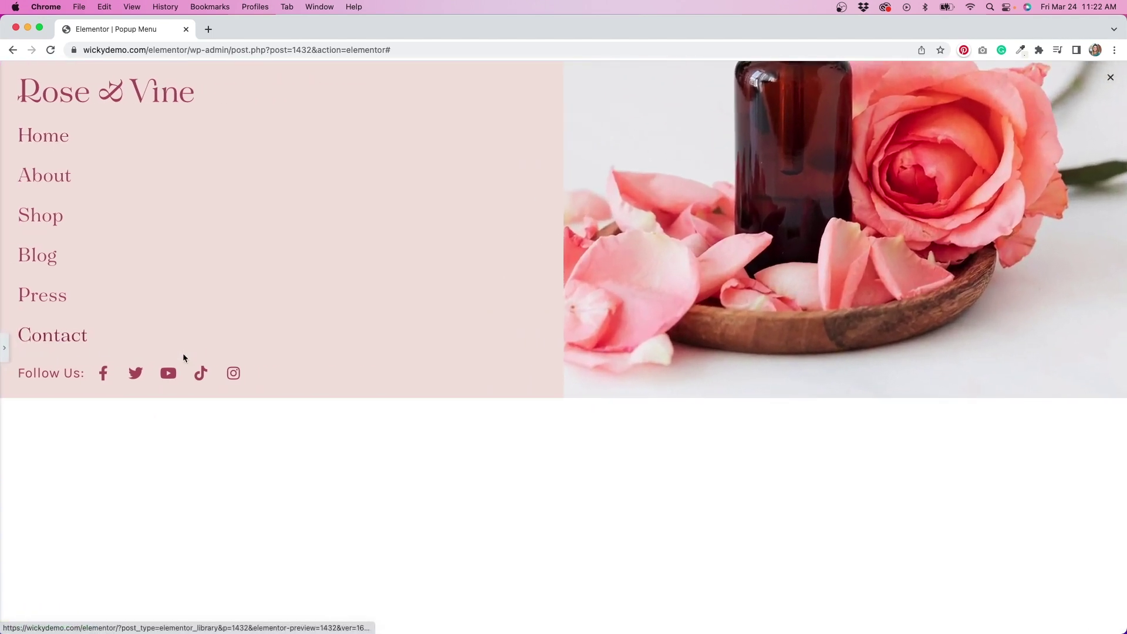
{"action": "left_click", "coordinate": [3, 348]}
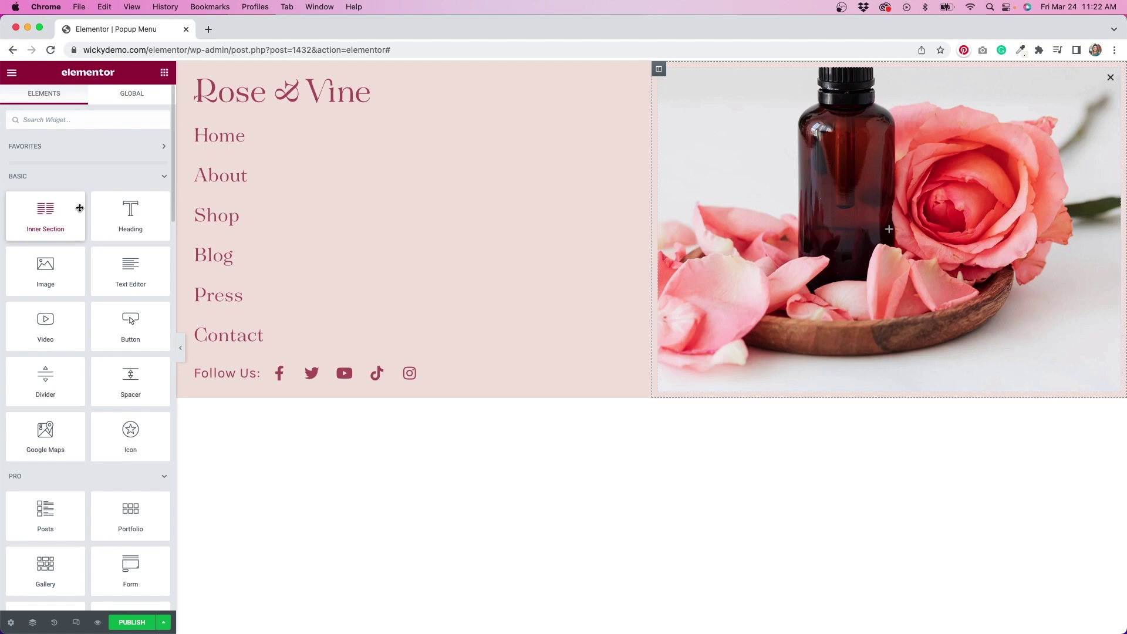
- Add a Spacer to the right image column and set its height to 75 VH
{"action": "left_click_drag", "start_coordinate": [120, 378], "coordinate": [784, 279]}
{"action": "left_click", "coordinate": [154, 159]}
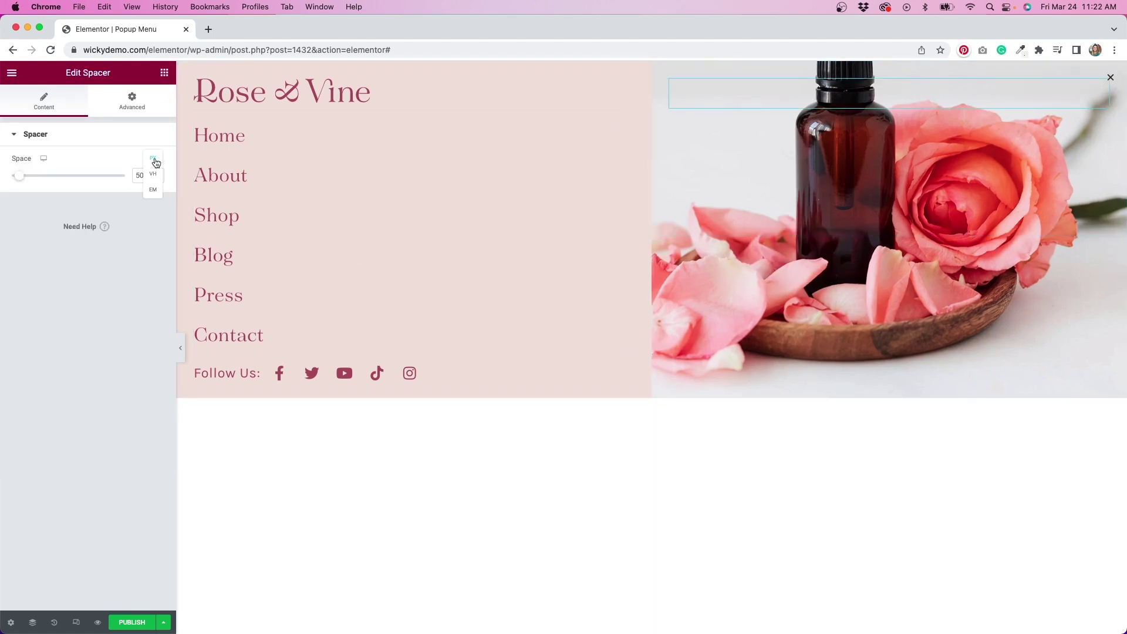
{"action": "left_click", "coordinate": [153, 175]}
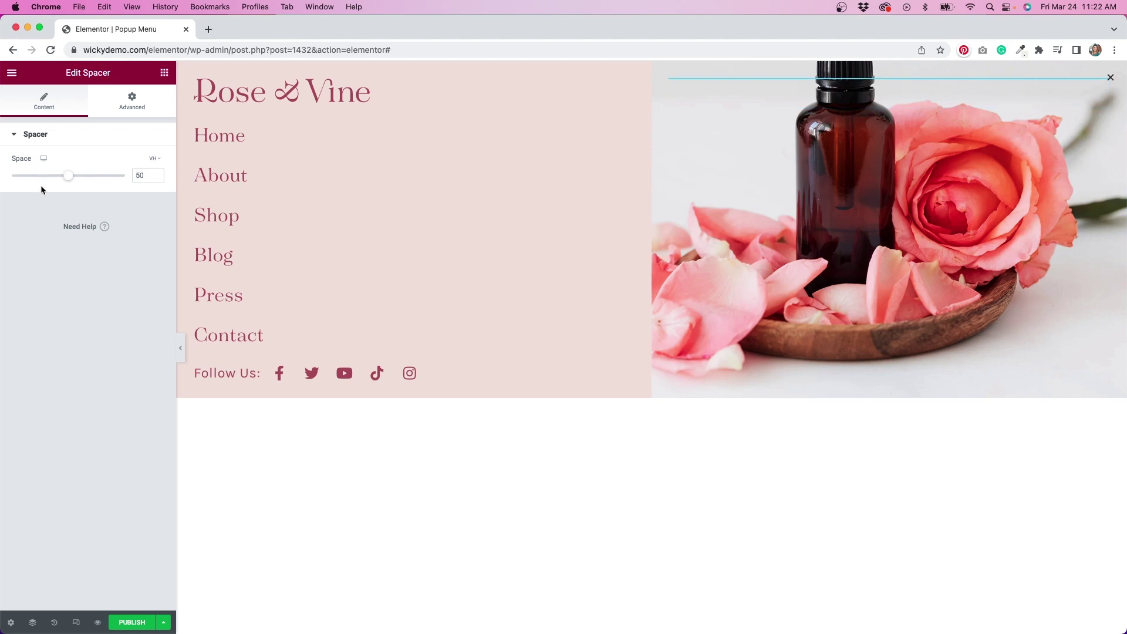
{"action": "left_click_drag", "start_coordinate": [71, 180], "coordinate": [99, 179]}
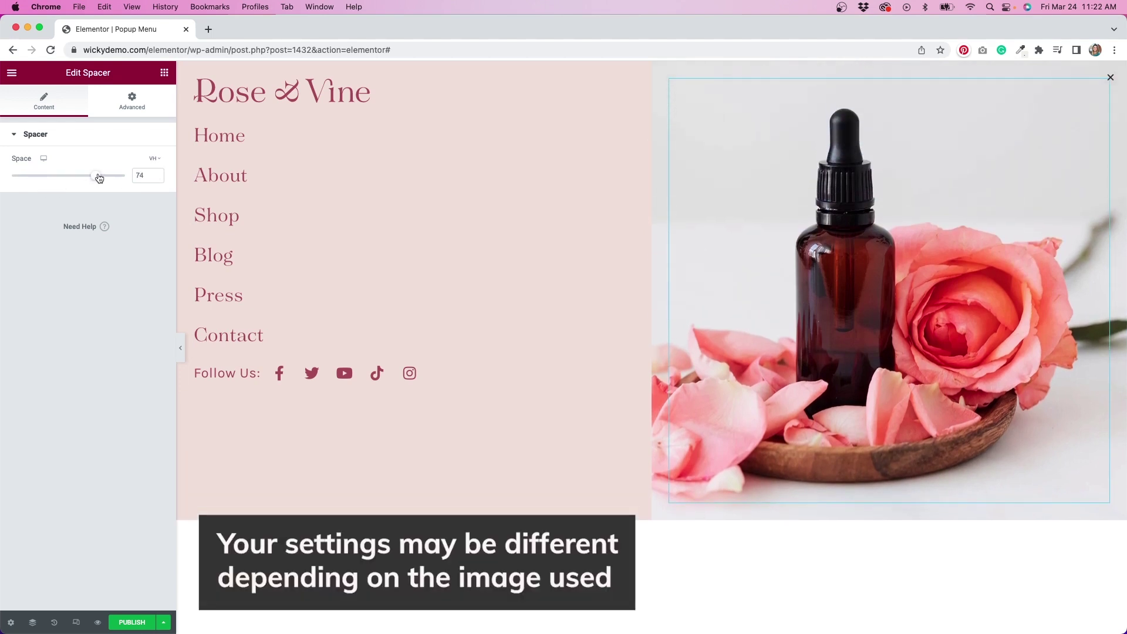
{"action": "left_click", "coordinate": [157, 174]}
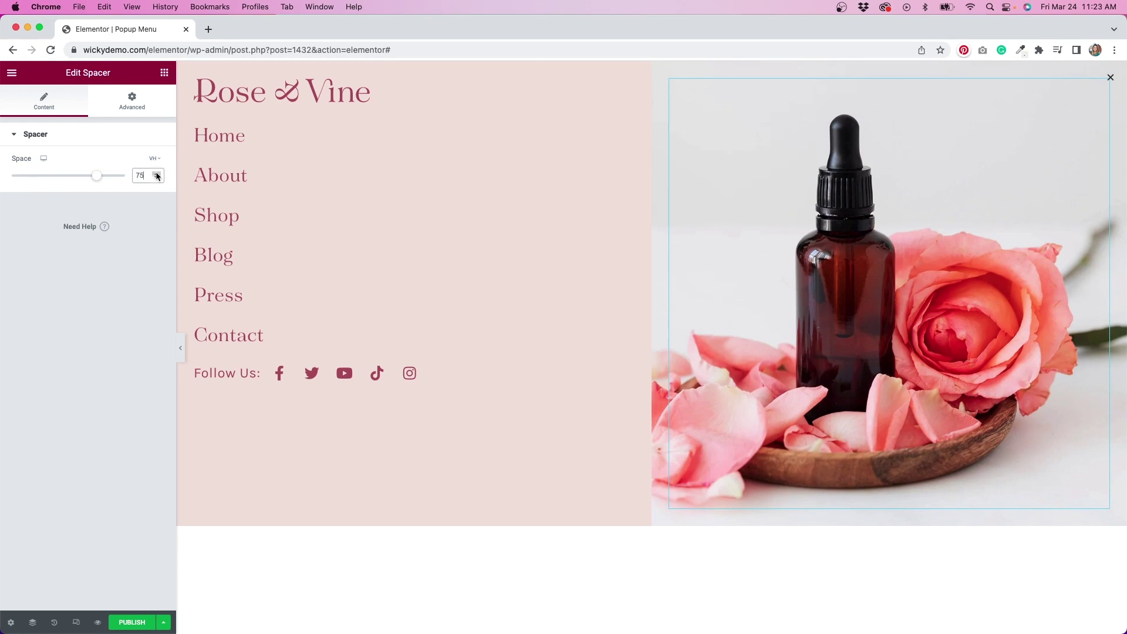
{"action": "left_click", "coordinate": [181, 348]}
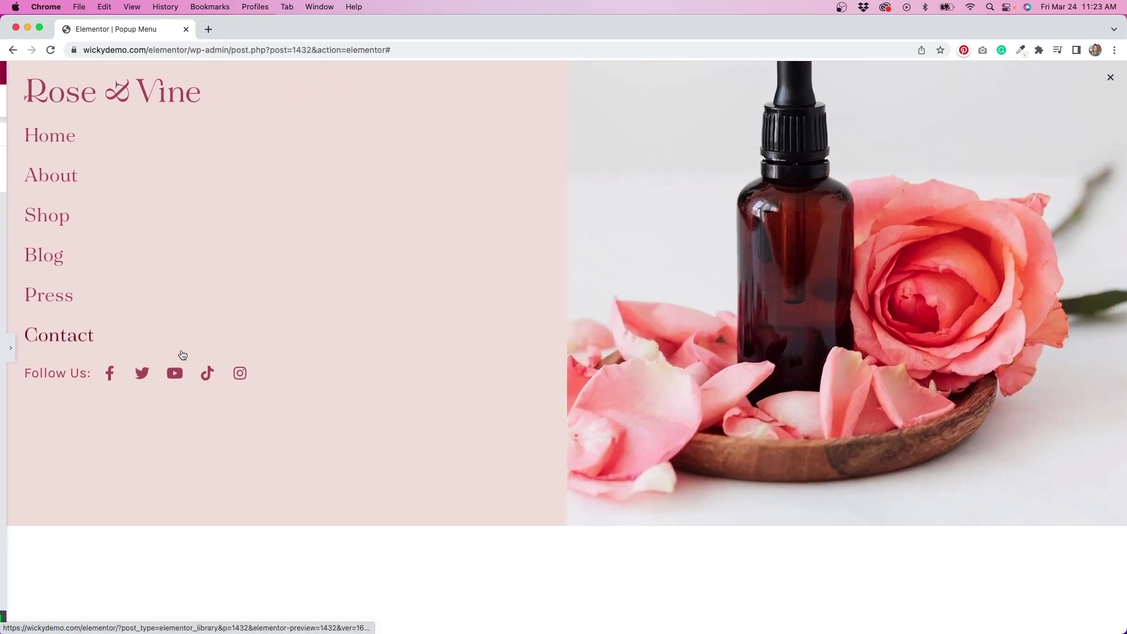
{"action": "left_click", "coordinate": [6, 352]}
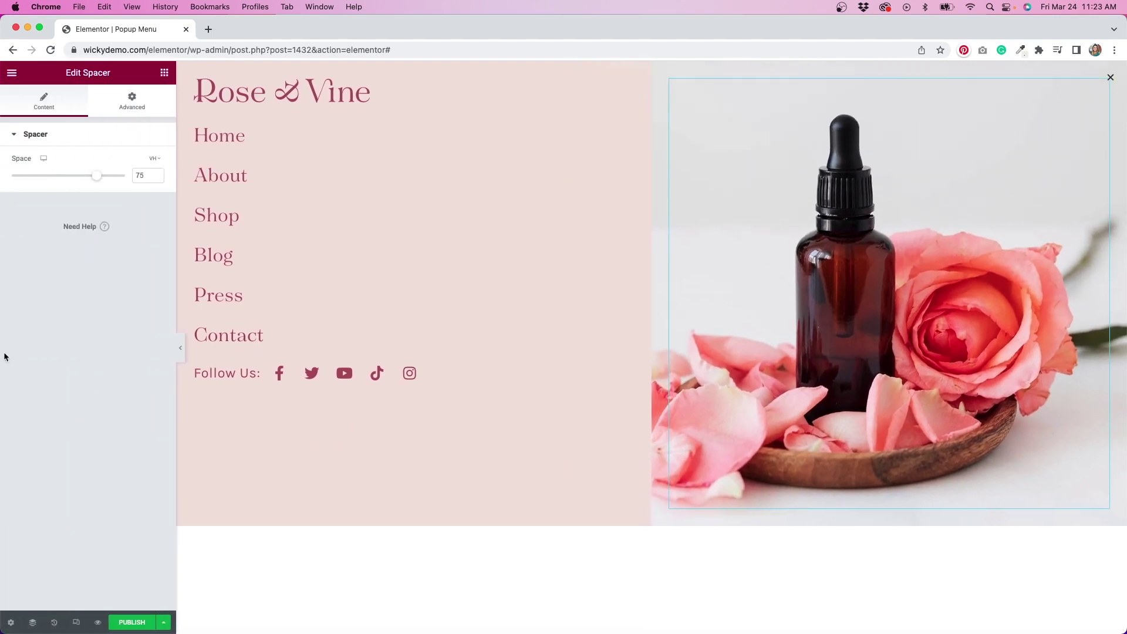
- Set the pink menu column's vertical alignment to Space Between
{"action": "left_click", "coordinate": [183, 69]}
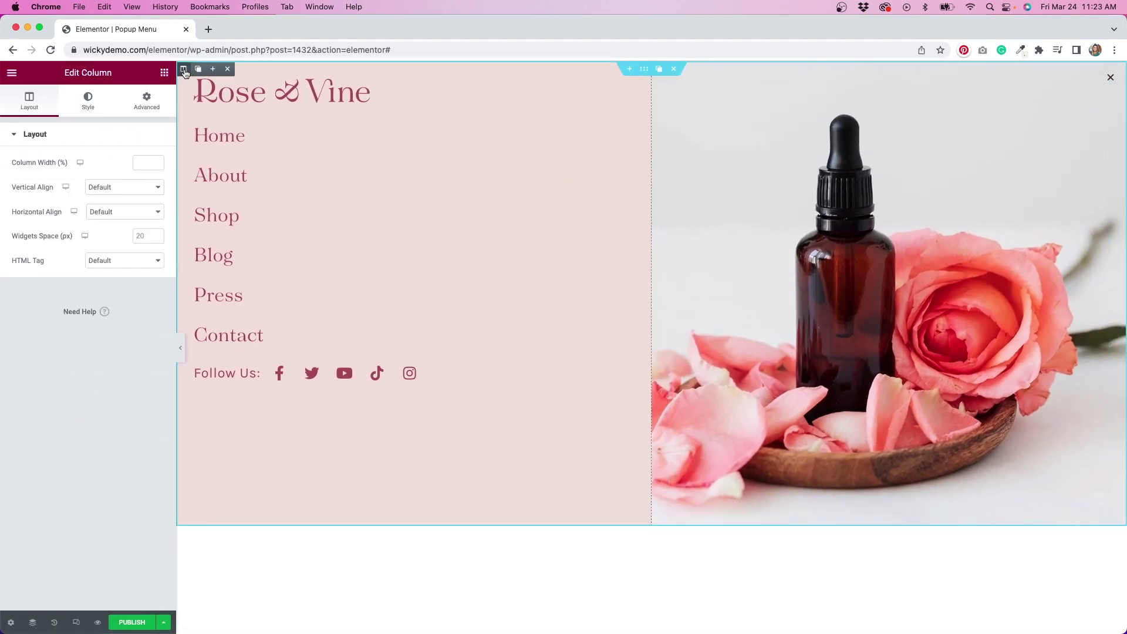
{"action": "left_click", "coordinate": [104, 186]}
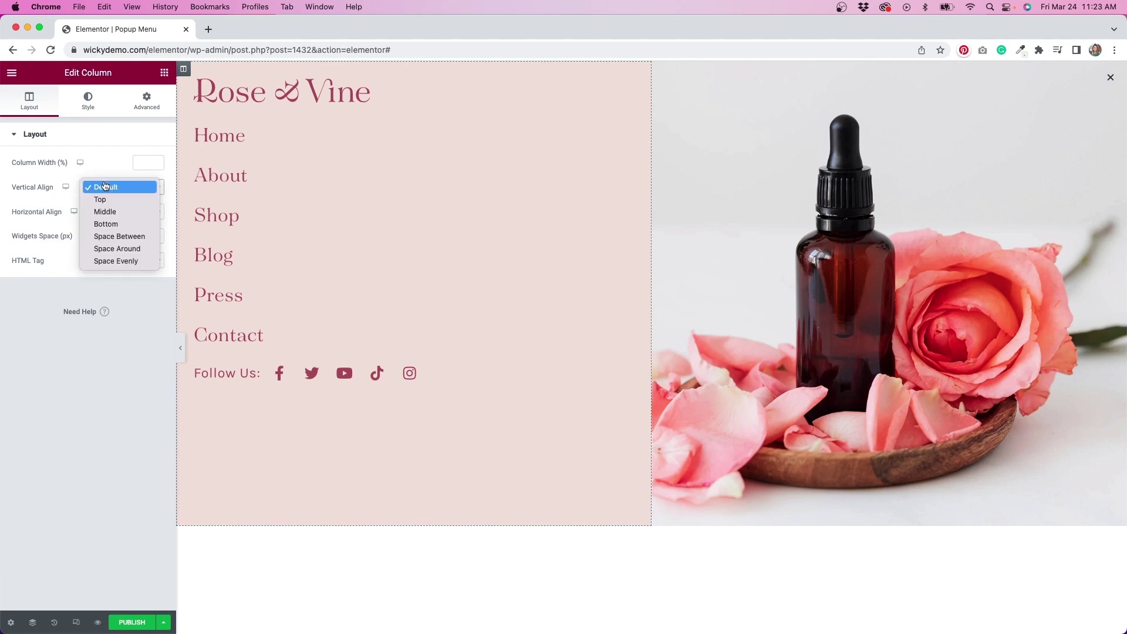
{"action": "left_click", "coordinate": [114, 234]}
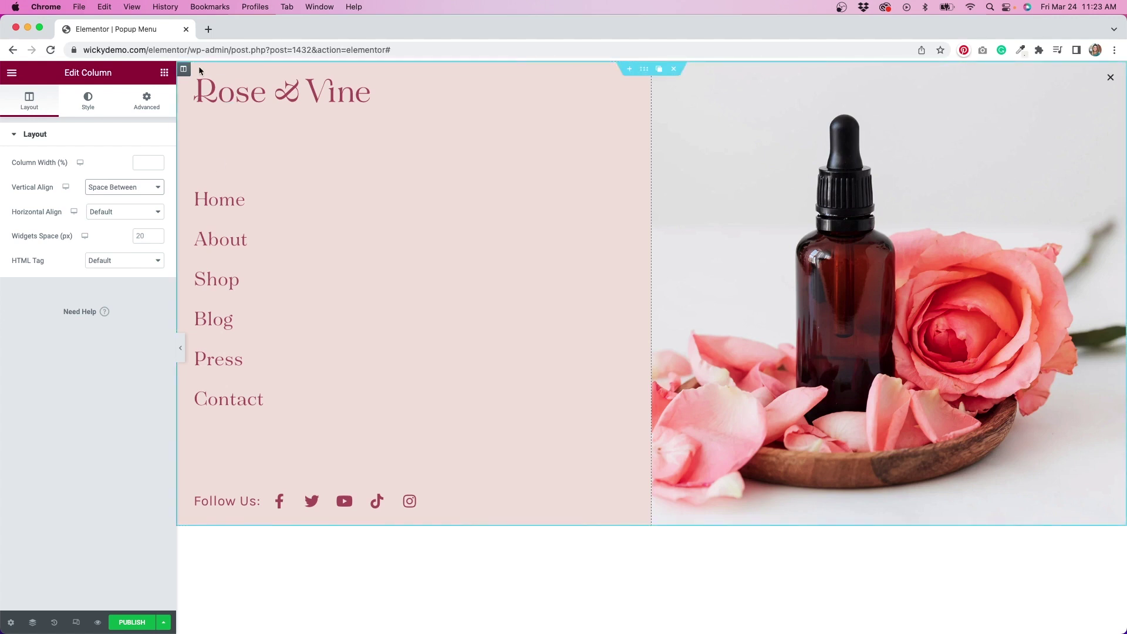
- Give the menu column linked padding of 60 px on every side
{"action": "left_click", "coordinate": [146, 101]}
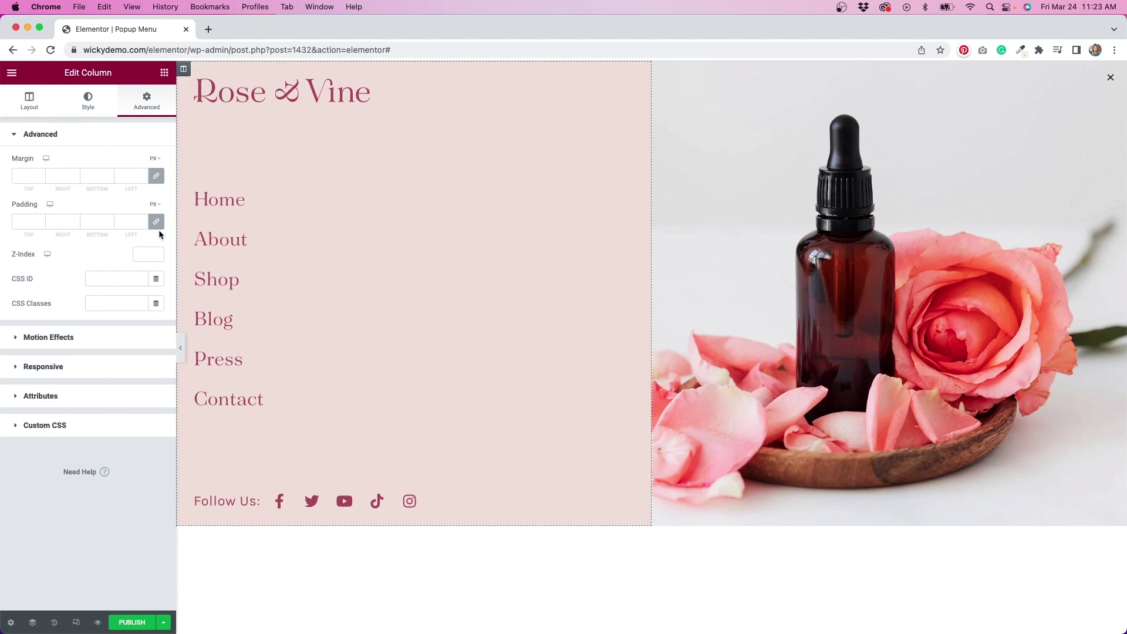
{"action": "left_click", "coordinate": [23, 222]}
{"action": "type", "text": "40"}
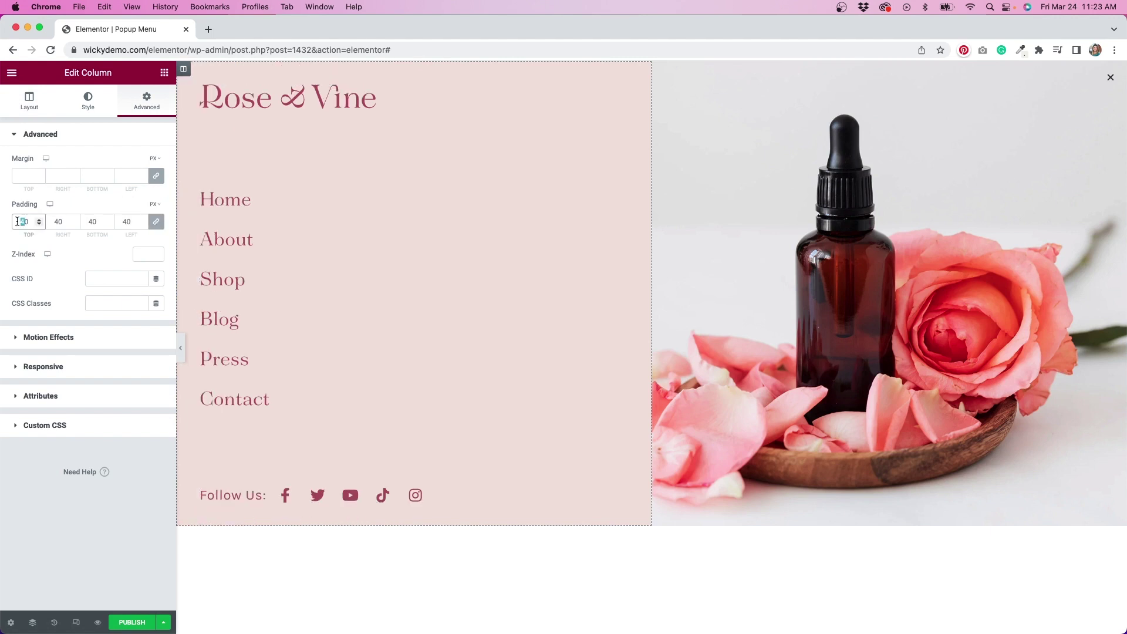
{"action": "type", "text": "60"}
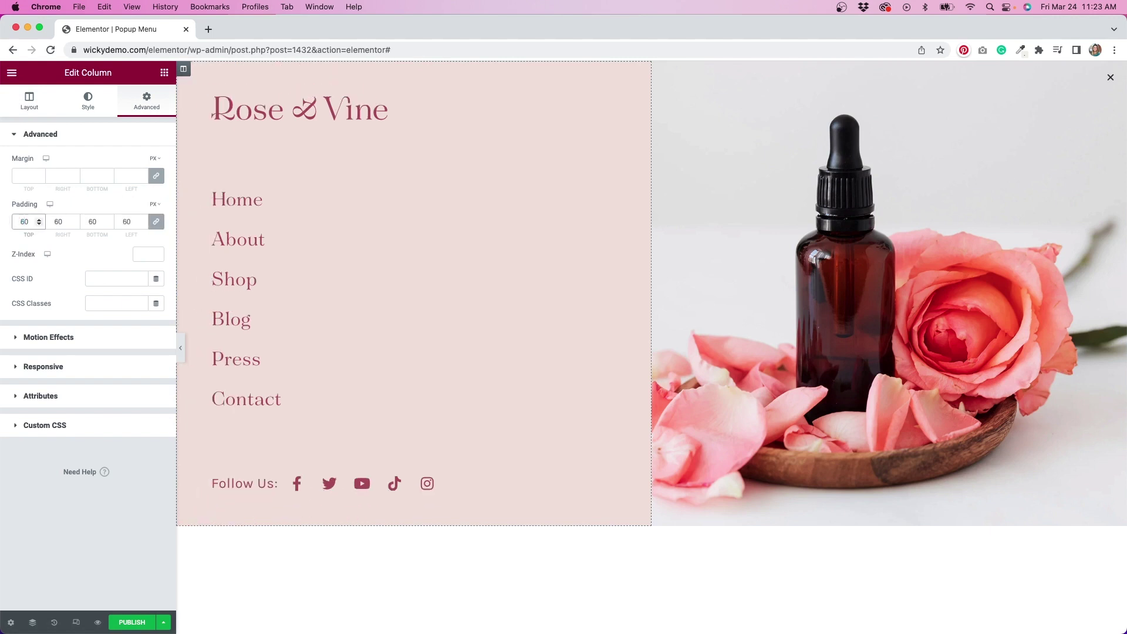
{"action": "left_click", "coordinate": [40, 134]}
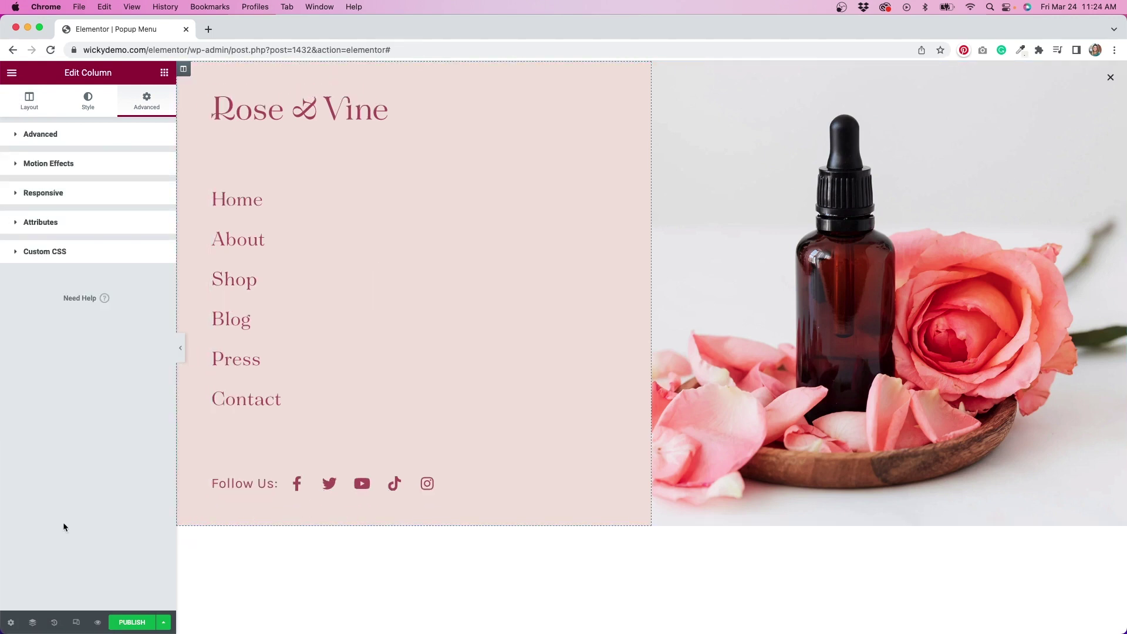
{"action": "left_click", "coordinate": [11, 623]}
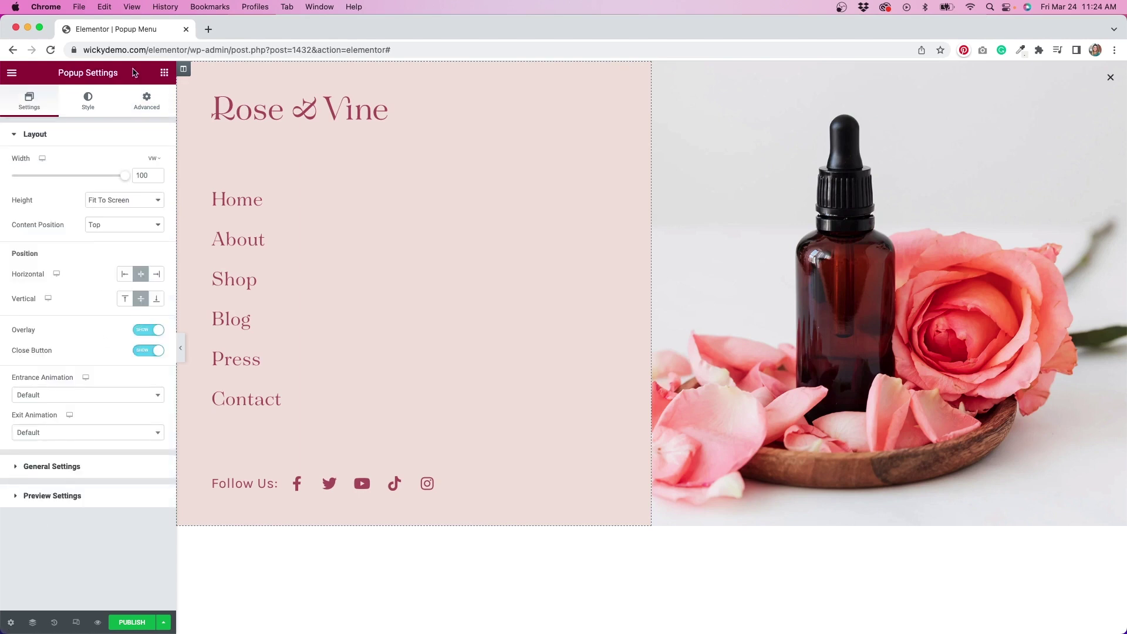
- Set the popup close button size to 30 under Style > Close Button
{"action": "left_click", "coordinate": [88, 103]}
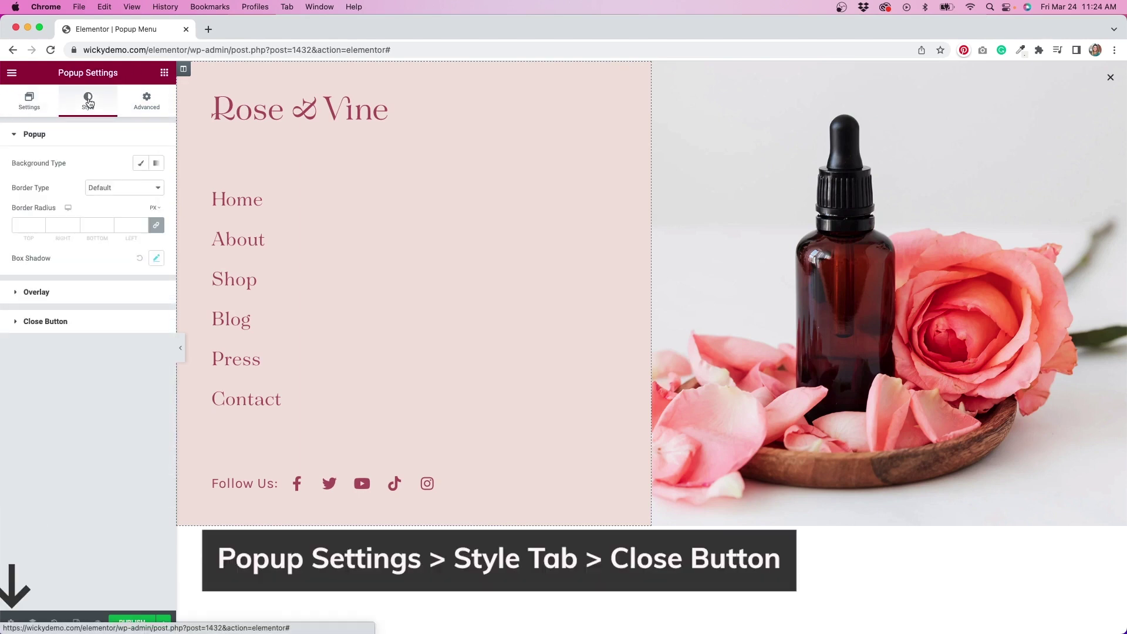
{"action": "left_click", "coordinate": [94, 321]}
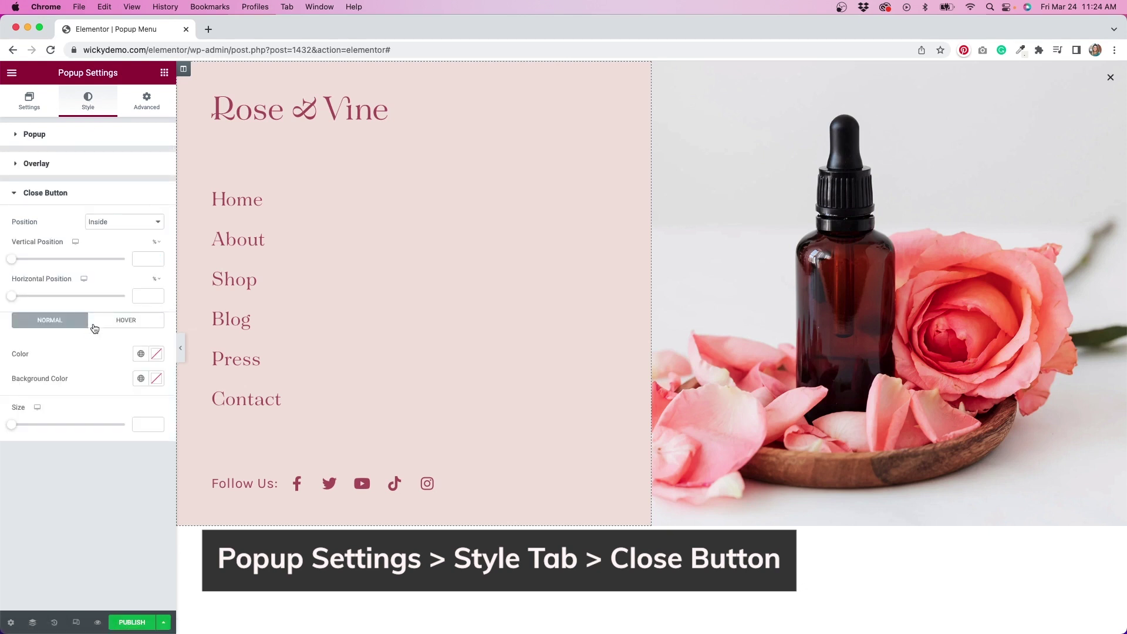
{"action": "left_click", "coordinate": [143, 424]}
{"action": "type", "text": "24"}
{"action": "left_click_drag", "start_coordinate": [145, 427], "coordinate": [124, 425]}
{"action": "type", "text": "30"}
- Colour the close X maroon and give it a global colour on hover
{"action": "left_click", "coordinate": [141, 354]}
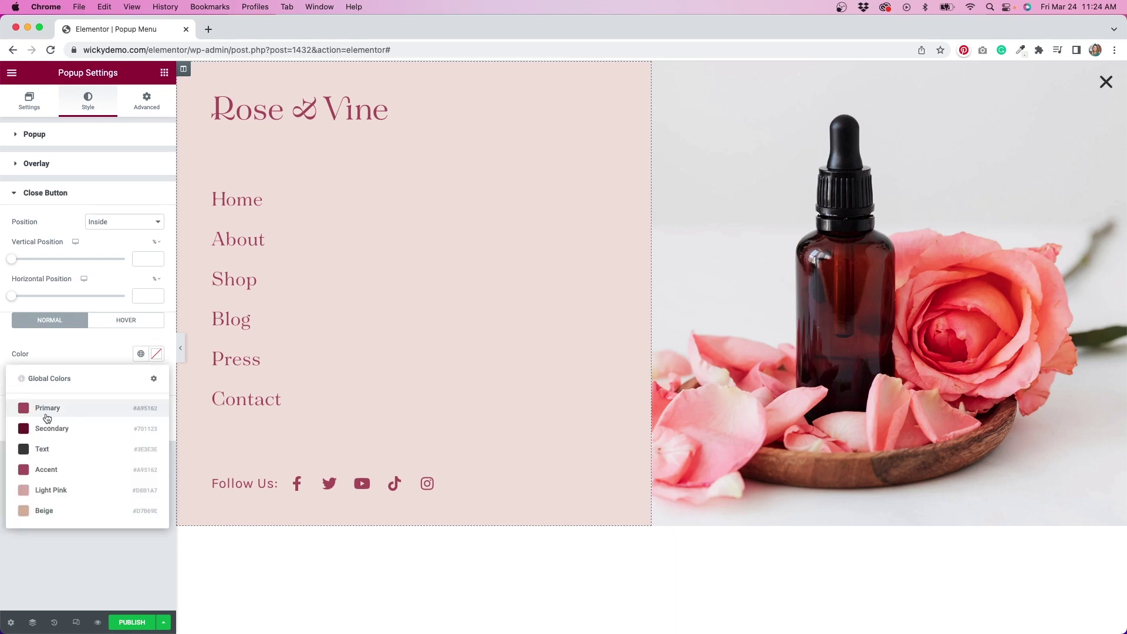
{"action": "left_click", "coordinate": [45, 415]}
{"action": "left_click", "coordinate": [125, 320]}
{"action": "left_click", "coordinate": [141, 345]}
{"action": "left_click", "coordinate": [51, 417]}
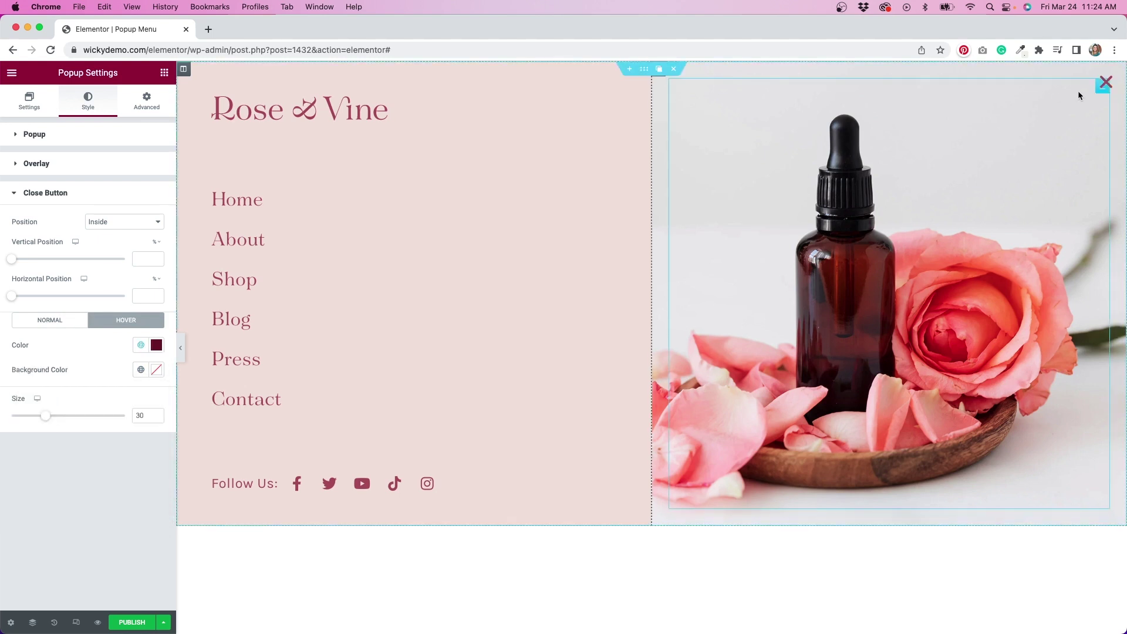
- Set the popup's Entrance Animation to Fade In and Exit Animation to Fade Out
{"action": "left_click", "coordinate": [26, 105]}
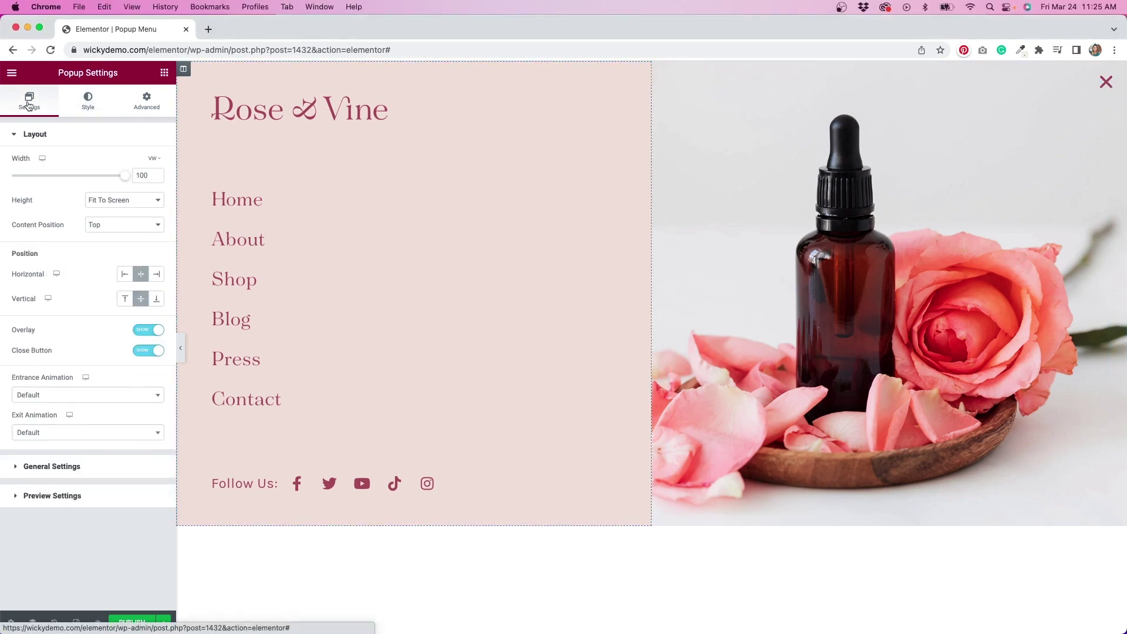
{"action": "left_click", "coordinate": [115, 400]}
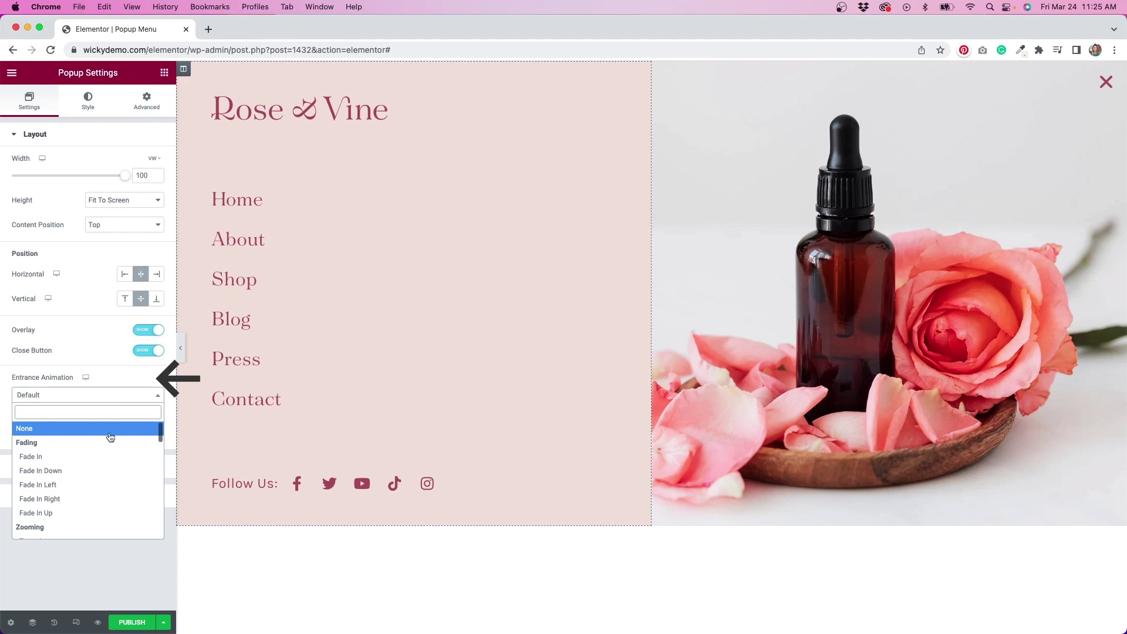
{"action": "left_click", "coordinate": [106, 456]}
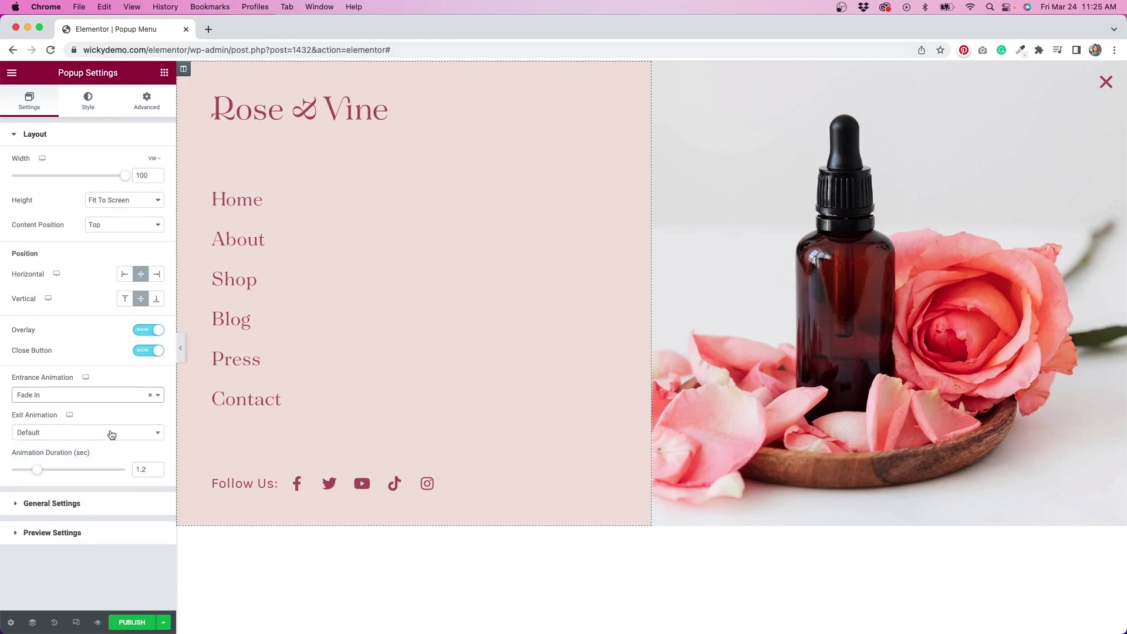
{"action": "left_click", "coordinate": [108, 433]}
{"action": "left_click", "coordinate": [102, 499]}
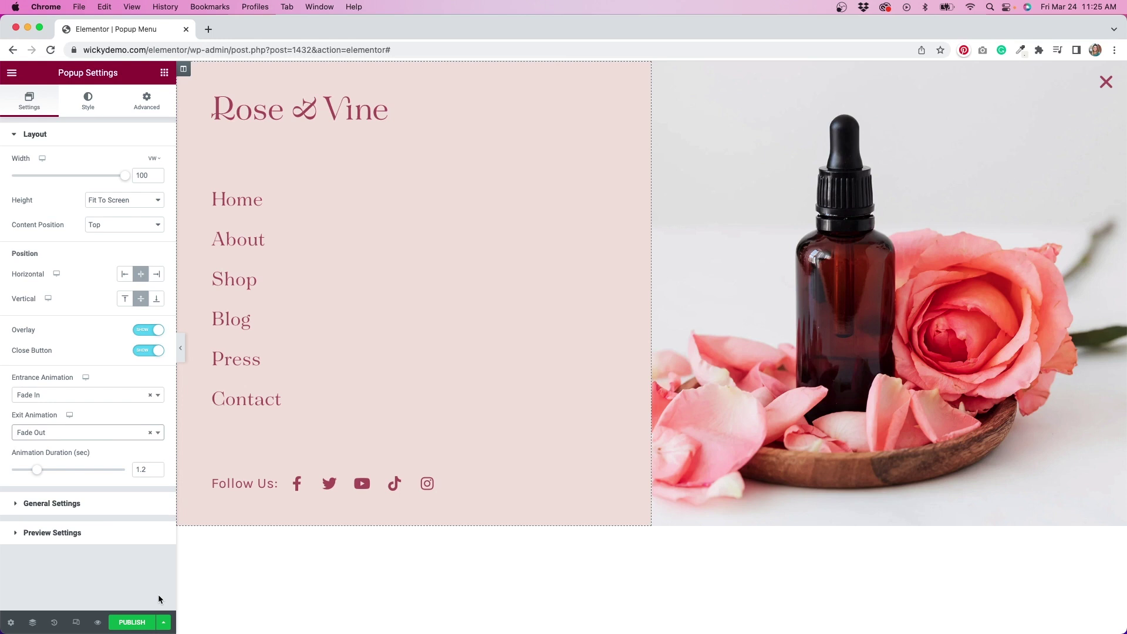
{"action": "left_click", "coordinate": [76, 622]}
- Preview at tablet width and turn on Hide On Tablet and Hide On Mobile for the image column
{"action": "left_click", "coordinate": [599, 73]}
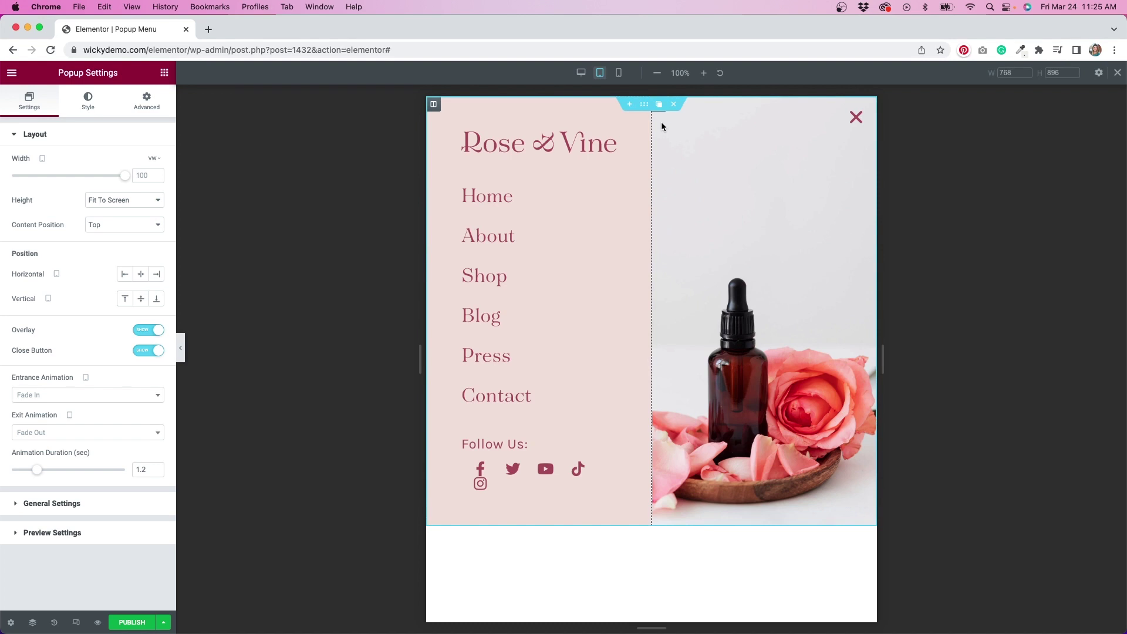
{"action": "left_click", "coordinate": [32, 623]}
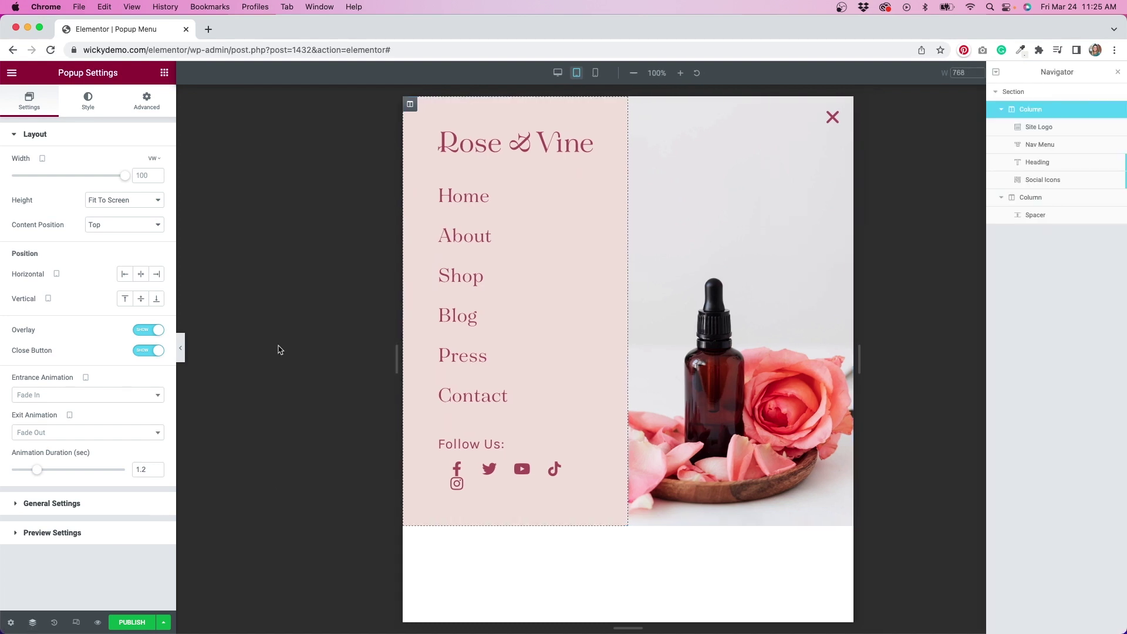
{"action": "left_click", "coordinate": [1034, 199]}
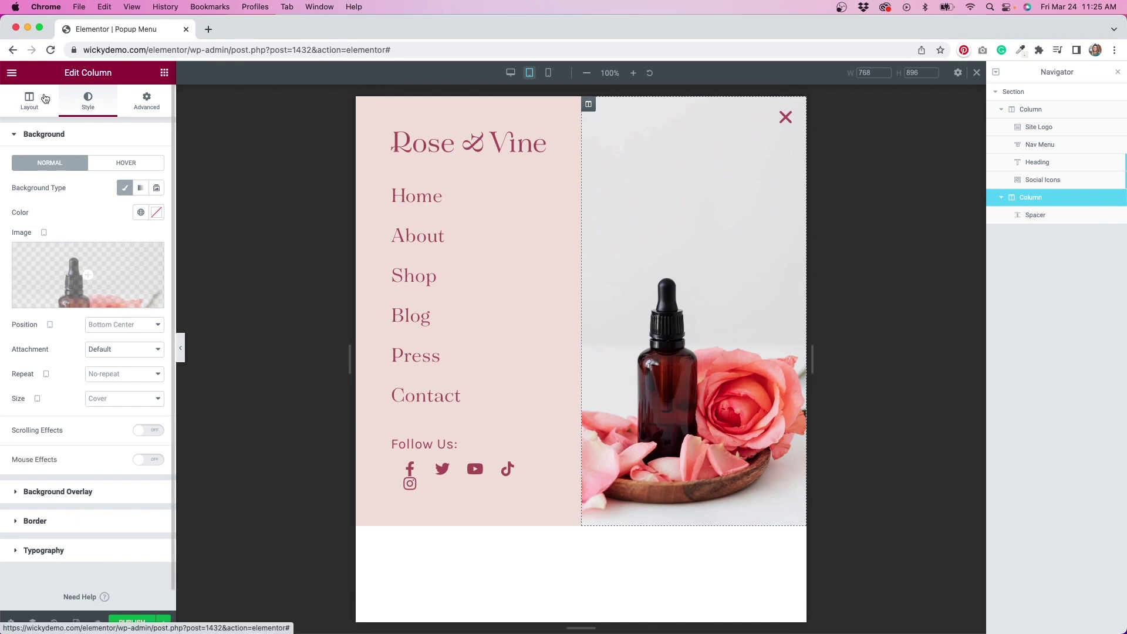
{"action": "left_click", "coordinate": [154, 110]}
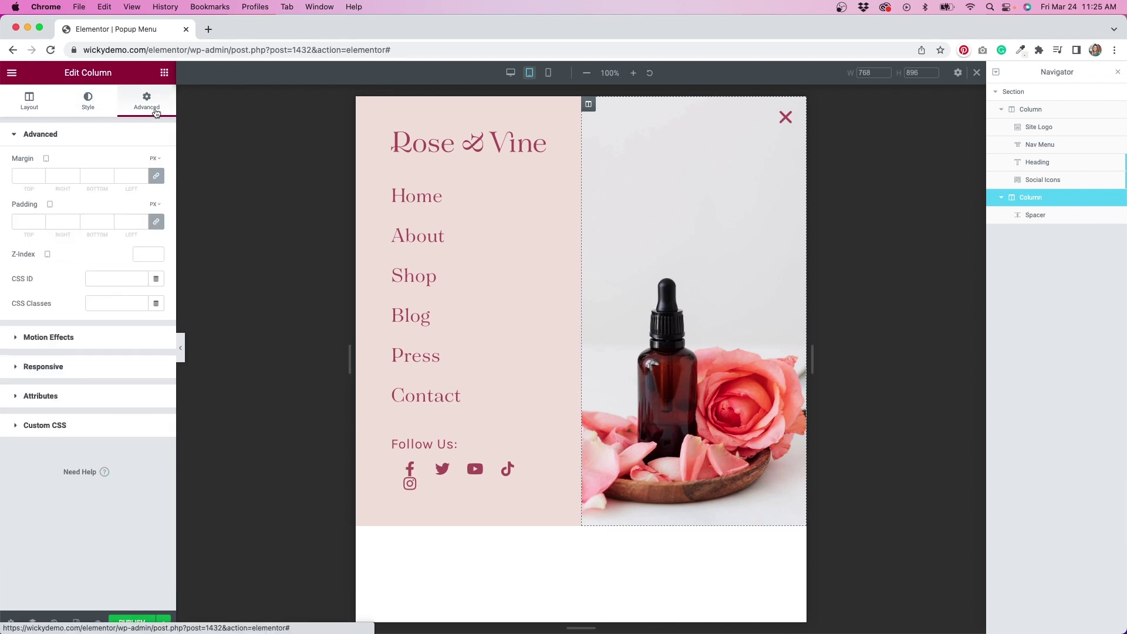
{"action": "left_click", "coordinate": [73, 368]}
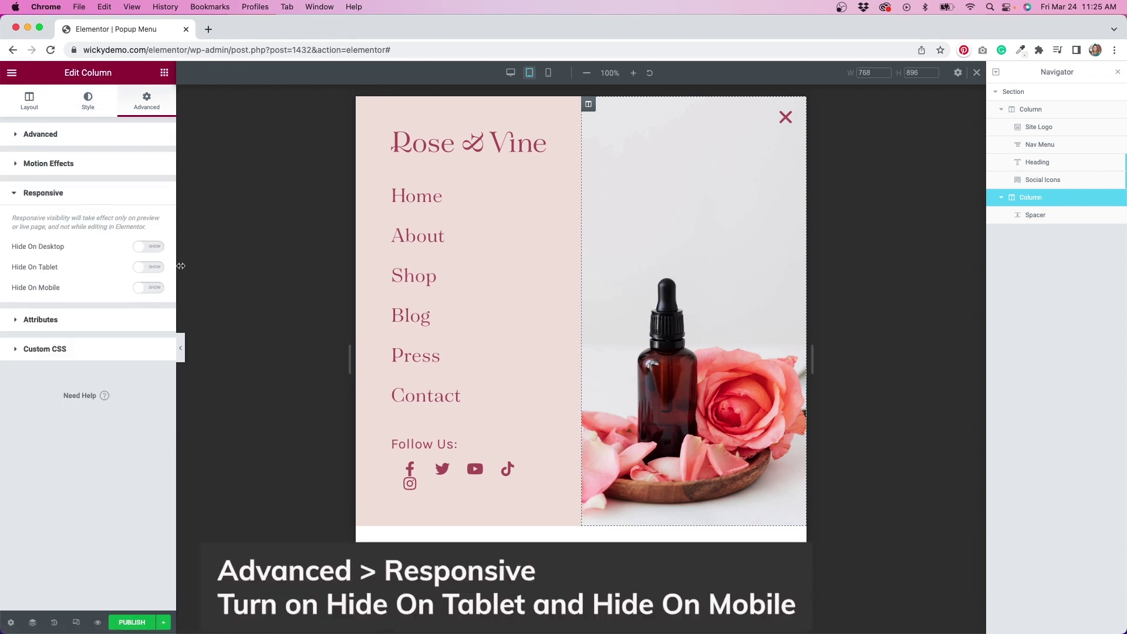
{"action": "left_click", "coordinate": [154, 267]}
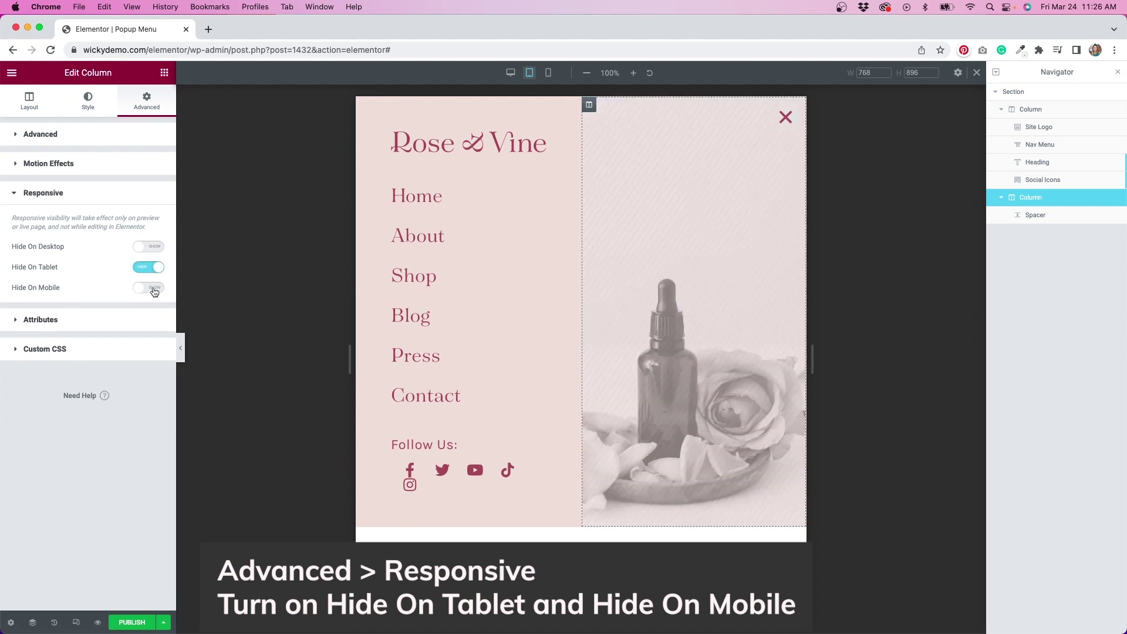
{"action": "left_click", "coordinate": [154, 288]}
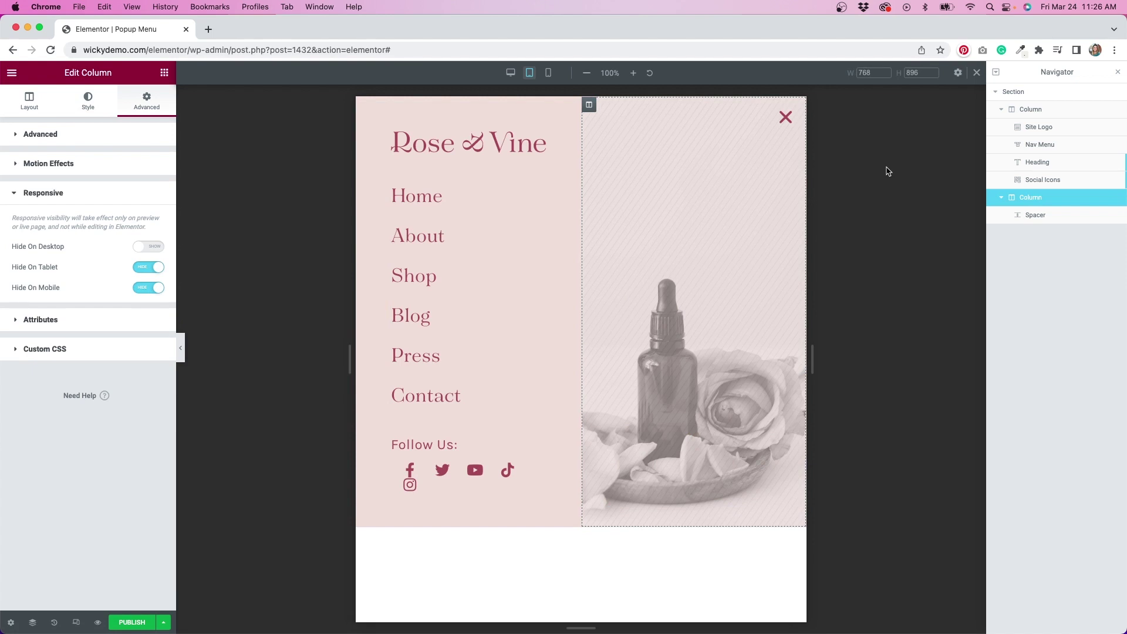
{"action": "left_click", "coordinate": [363, 103]}
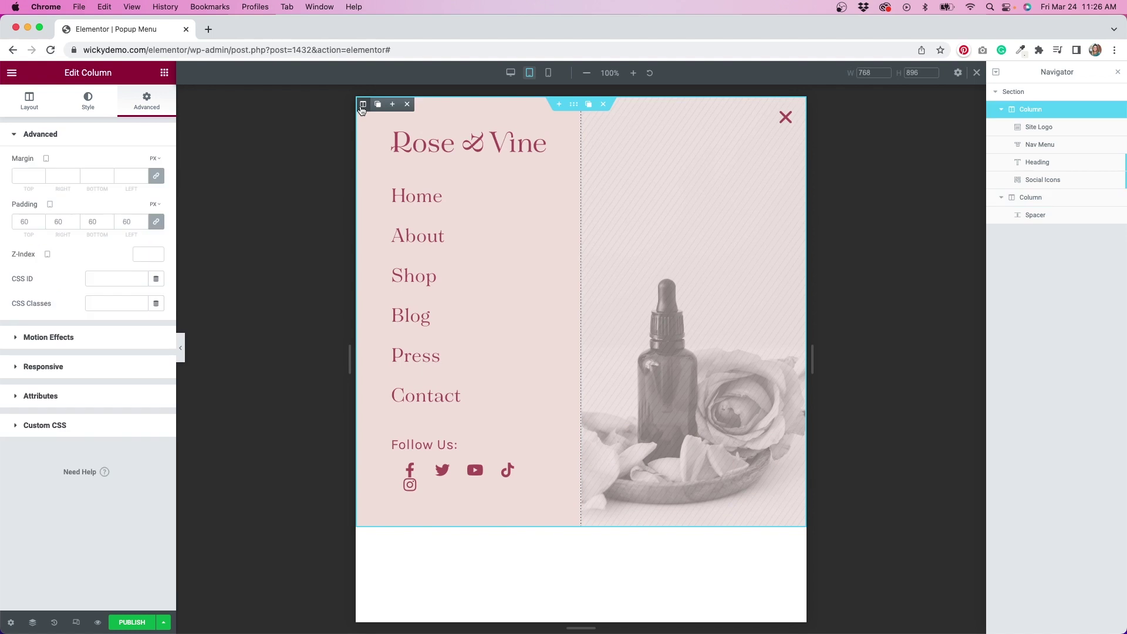
- Set the menu column width to 100 on tablet
{"action": "left_click", "coordinate": [27, 95]}
{"action": "left_click", "coordinate": [136, 163]}
{"action": "type", "text": "10"}
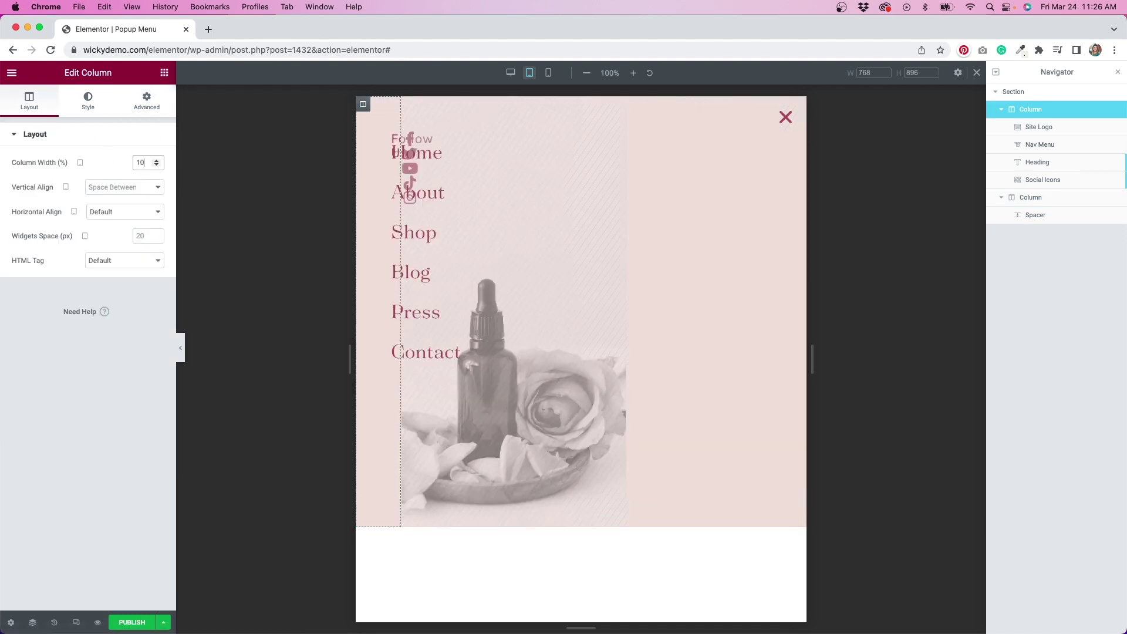
{"action": "type", "text": "0"}
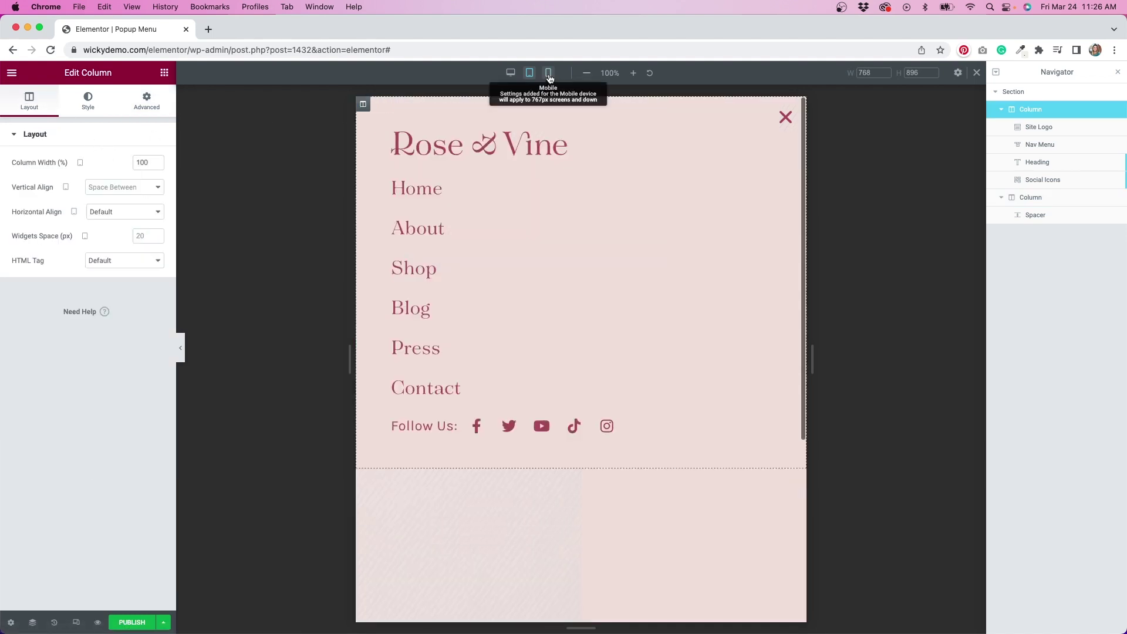
- Switch to mobile view and reduce the menu column's padding to 30
{"action": "left_click", "coordinate": [549, 73]}
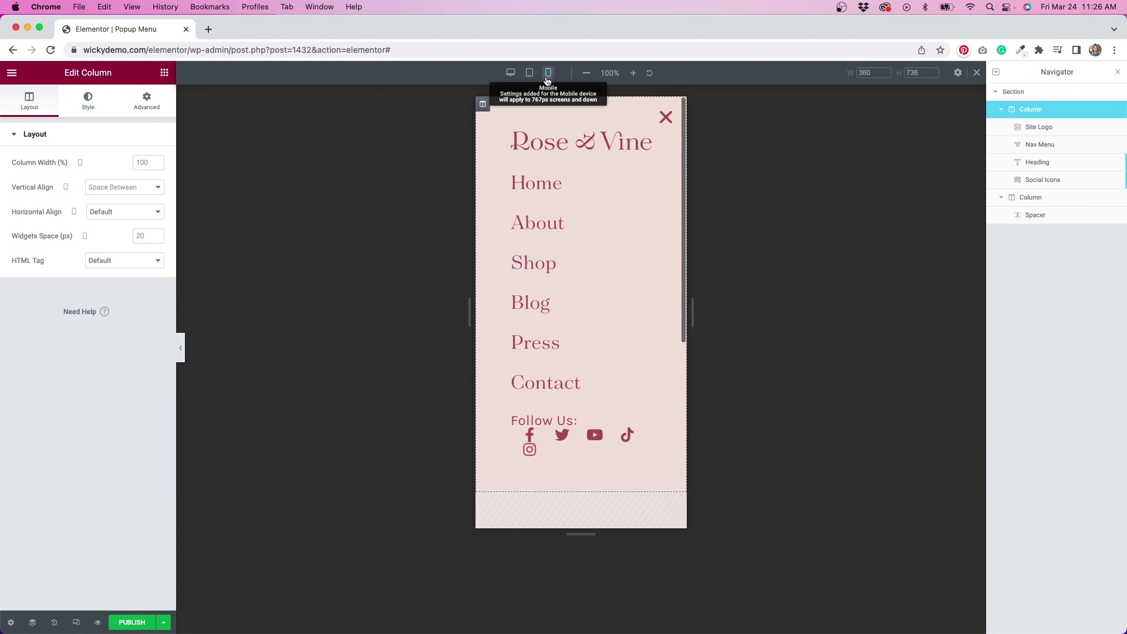
{"action": "mouse_move", "coordinate": [485, 111]}
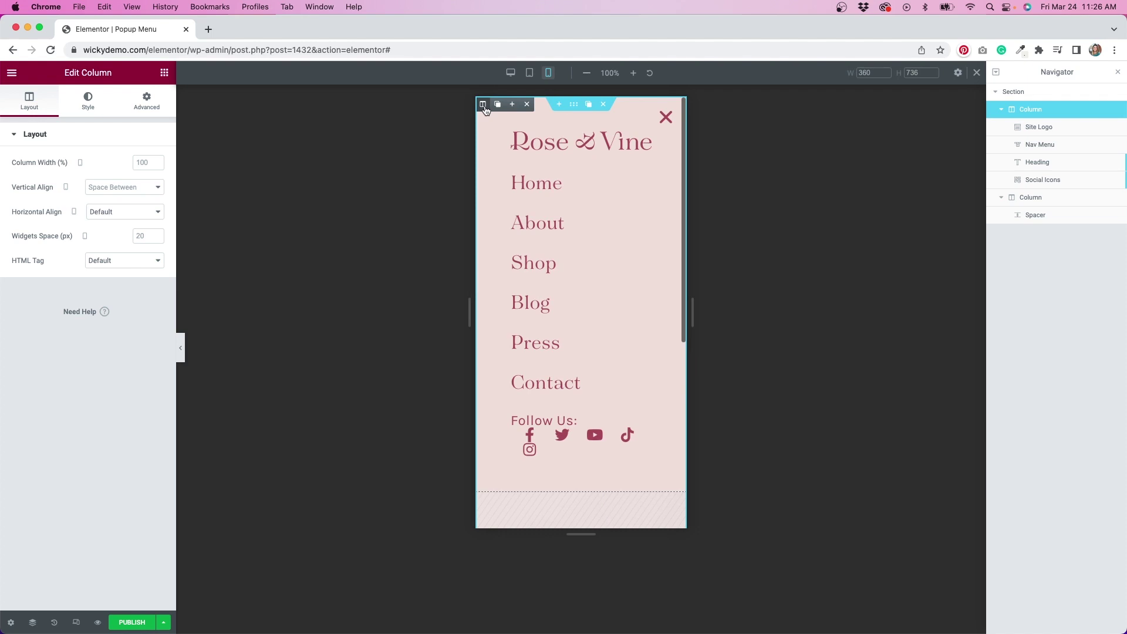
{"action": "left_click", "coordinate": [146, 104]}
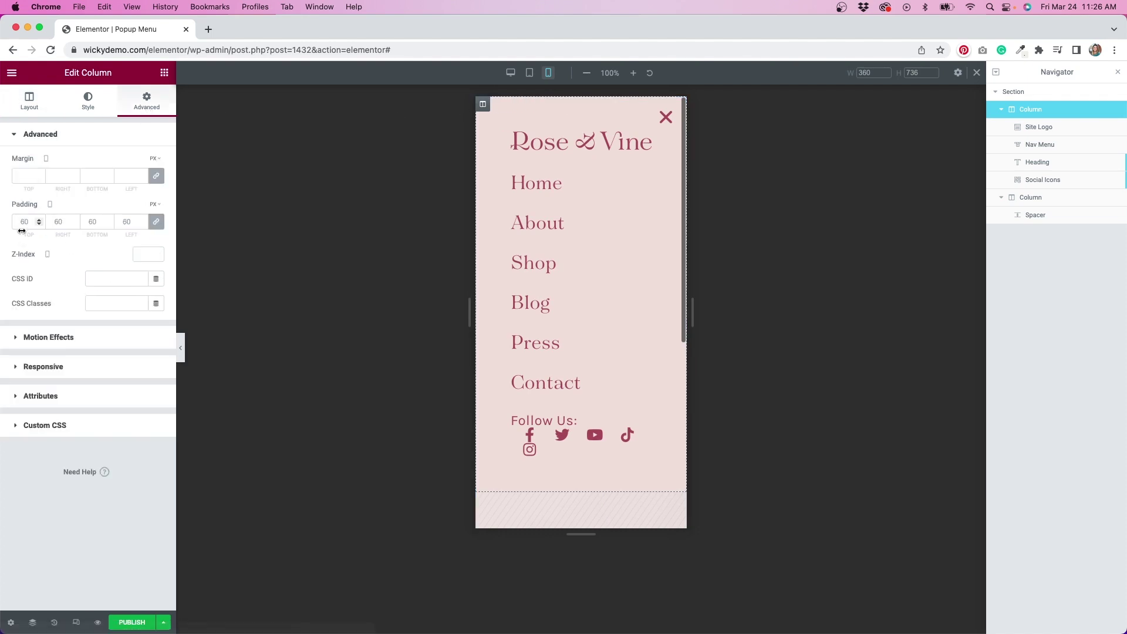
{"action": "type", "text": "30"}
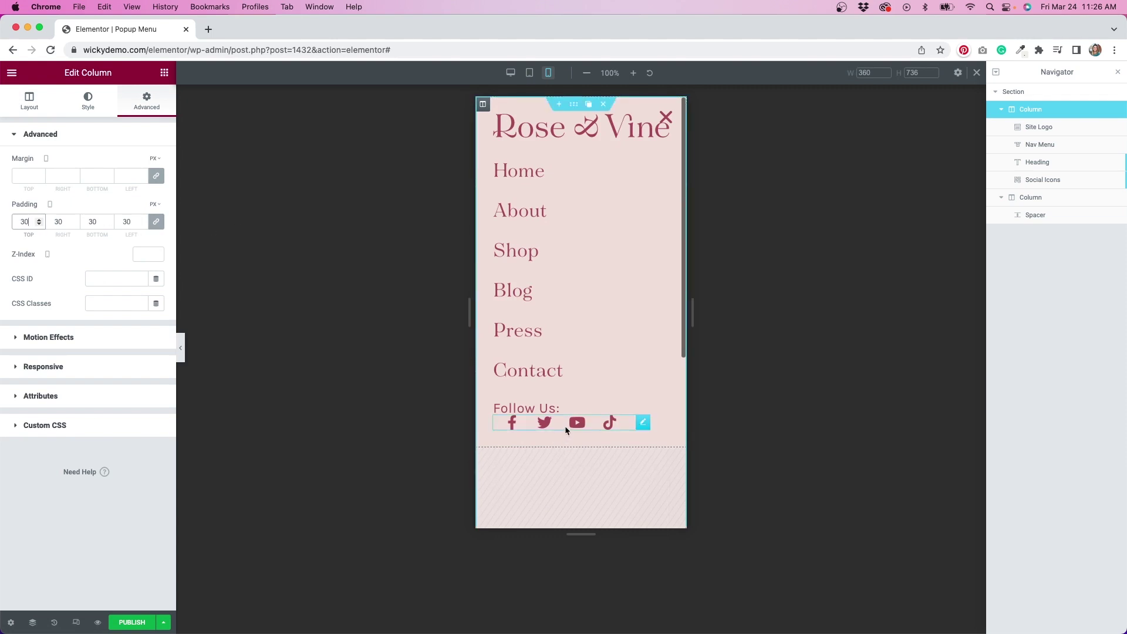
{"action": "left_click", "coordinate": [644, 422]}
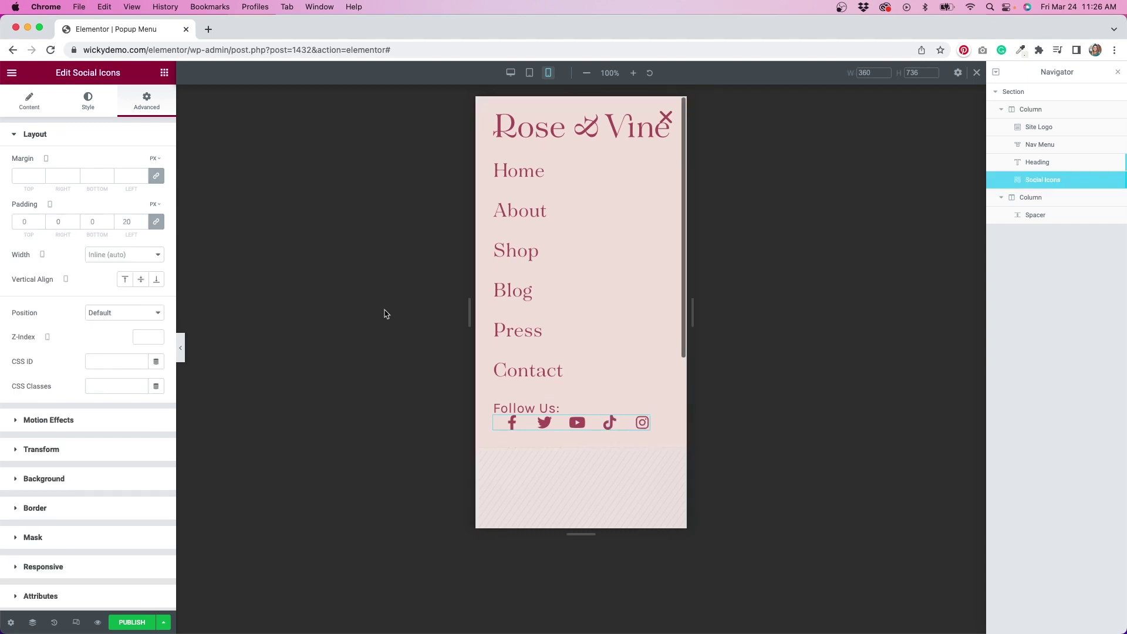
- Unlink the social icons' padding and set their mobile top padding to 10
{"action": "left_click", "coordinate": [155, 224]}
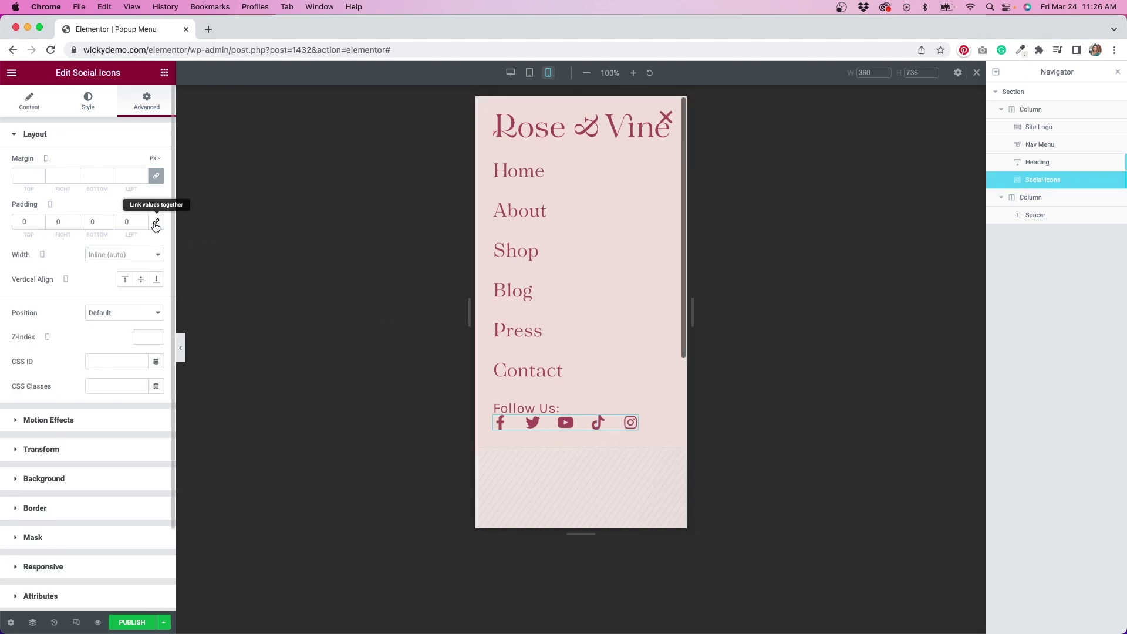
{"action": "left_click", "coordinate": [22, 221]}
{"action": "type", "text": "2"}
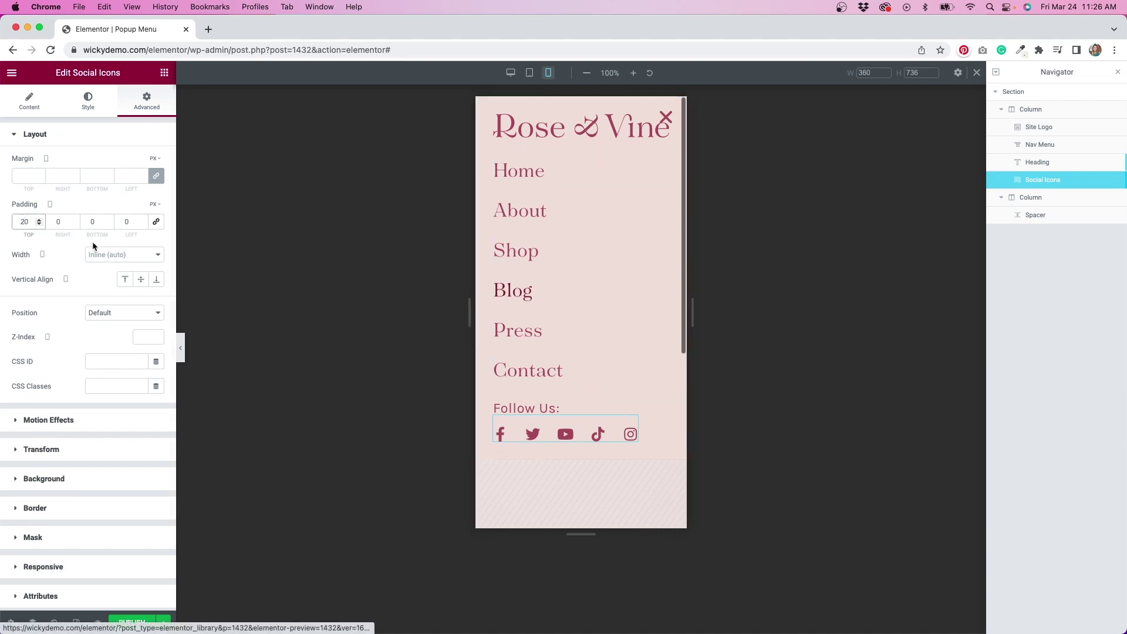
{"action": "key", "text": "BackSpace"}
{"action": "type", "text": "1"}
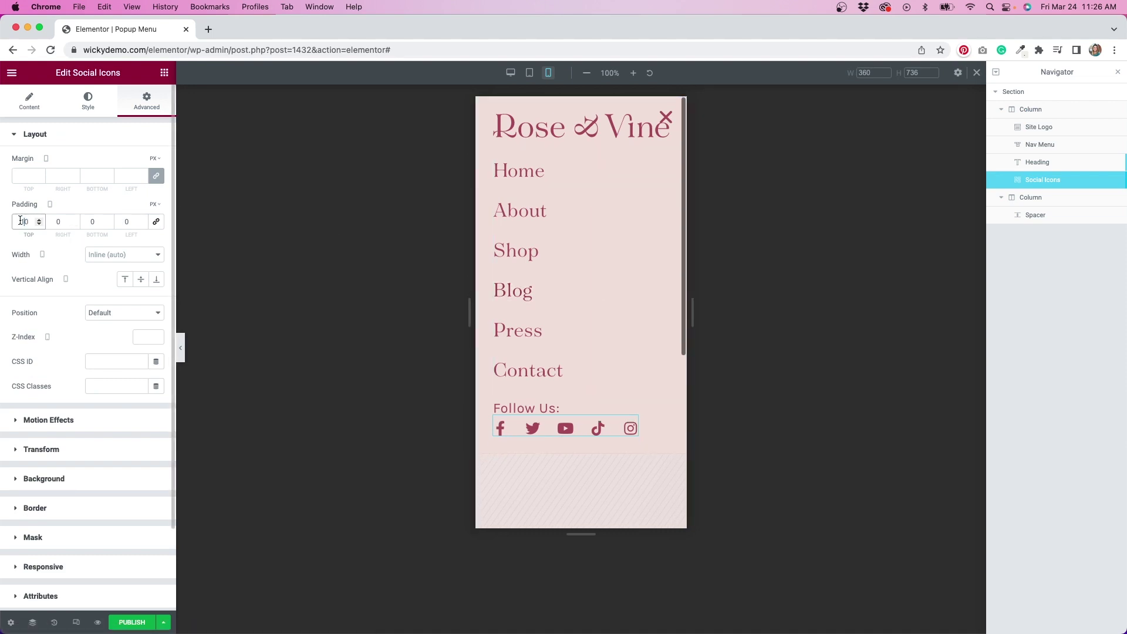
- Give the site logo a 40 px top padding on mobile
{"action": "left_click", "coordinate": [528, 131]}
{"action": "left_click", "coordinate": [150, 111]}
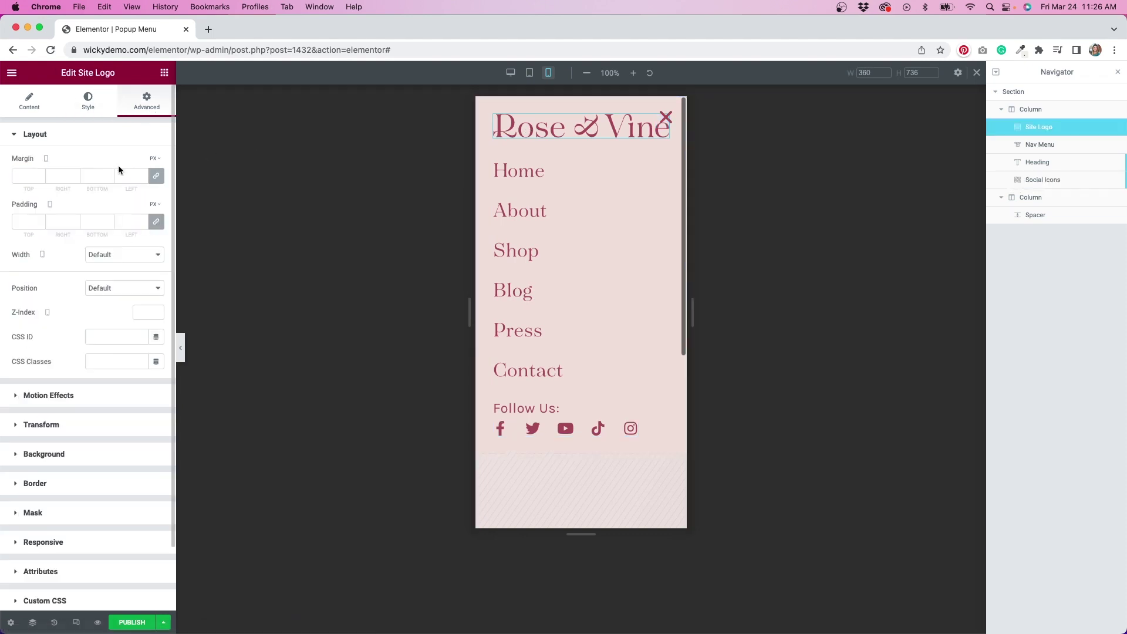
{"action": "left_click", "coordinate": [156, 221]}
{"action": "left_click", "coordinate": [27, 222]}
{"action": "type", "text": "40"}
- Set the social icons' bottom padding to 30
{"action": "left_click", "coordinate": [163, 622]}
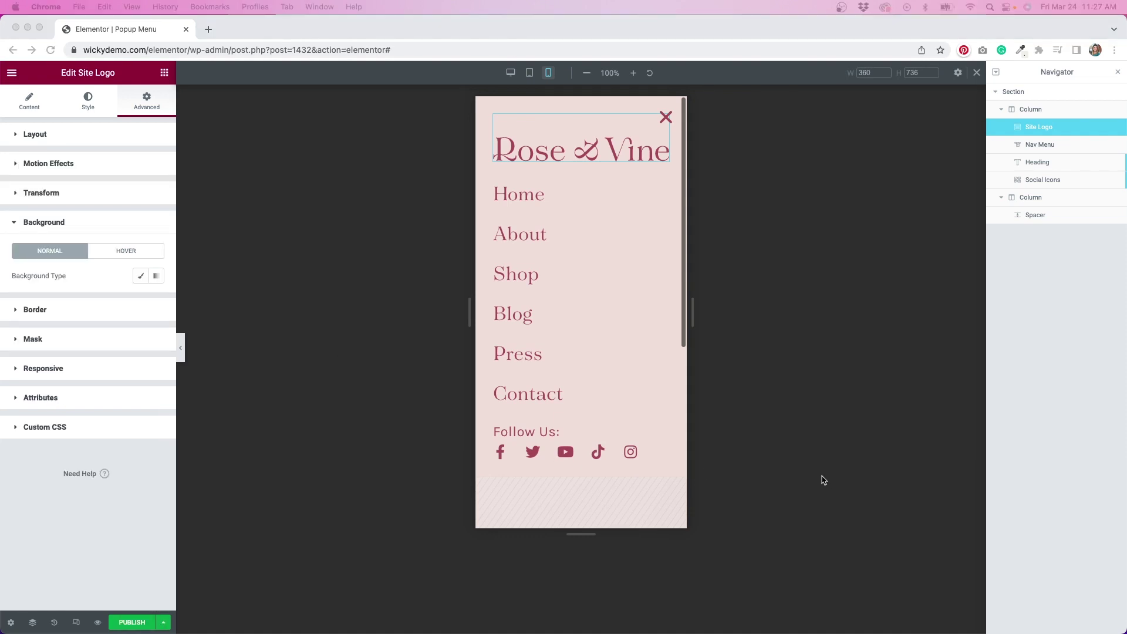
{"action": "left_click", "coordinate": [823, 477]}
{"action": "left_click", "coordinate": [633, 450]}
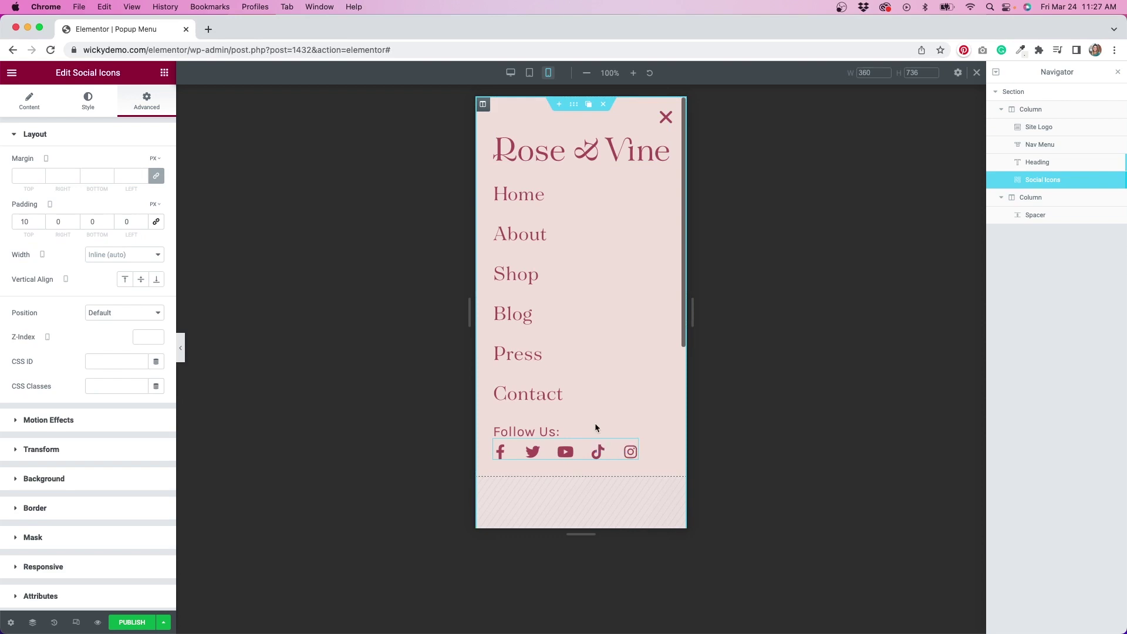
{"action": "left_click", "coordinate": [91, 222]}
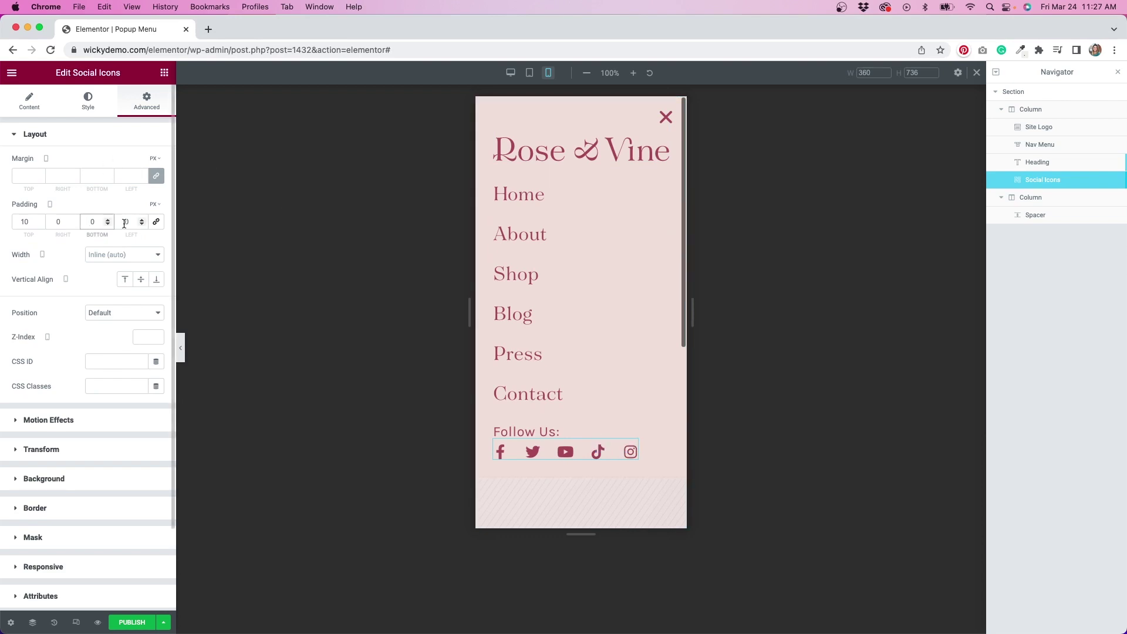
{"action": "type", "text": "3"}
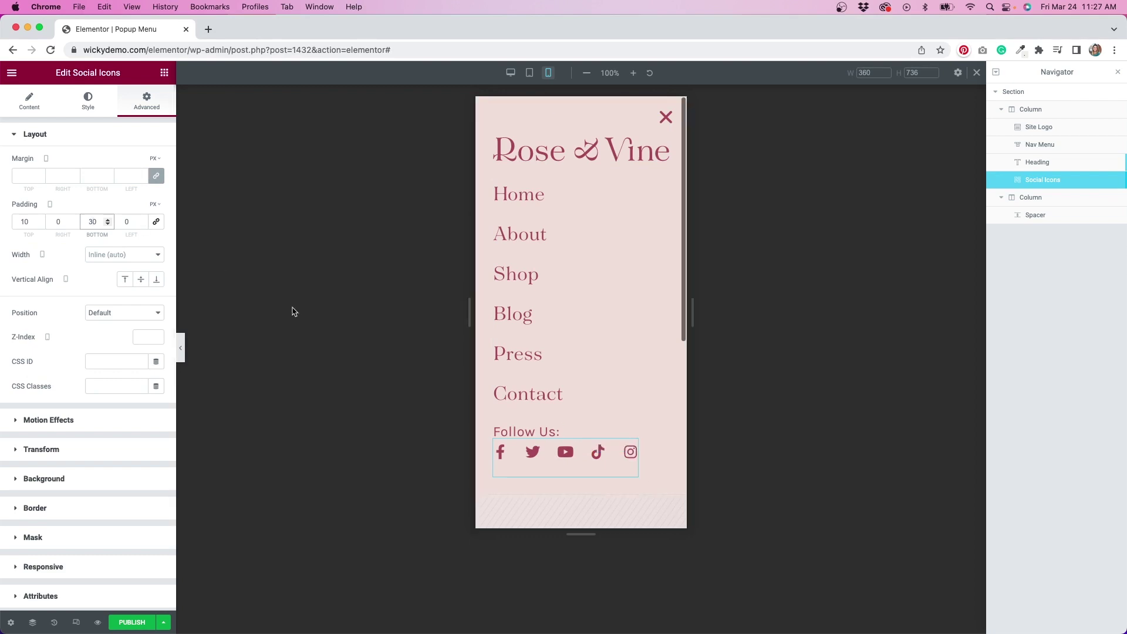
- Change the social icons' top padding to 15 and check the spacing
{"action": "left_click", "coordinate": [88, 100]}
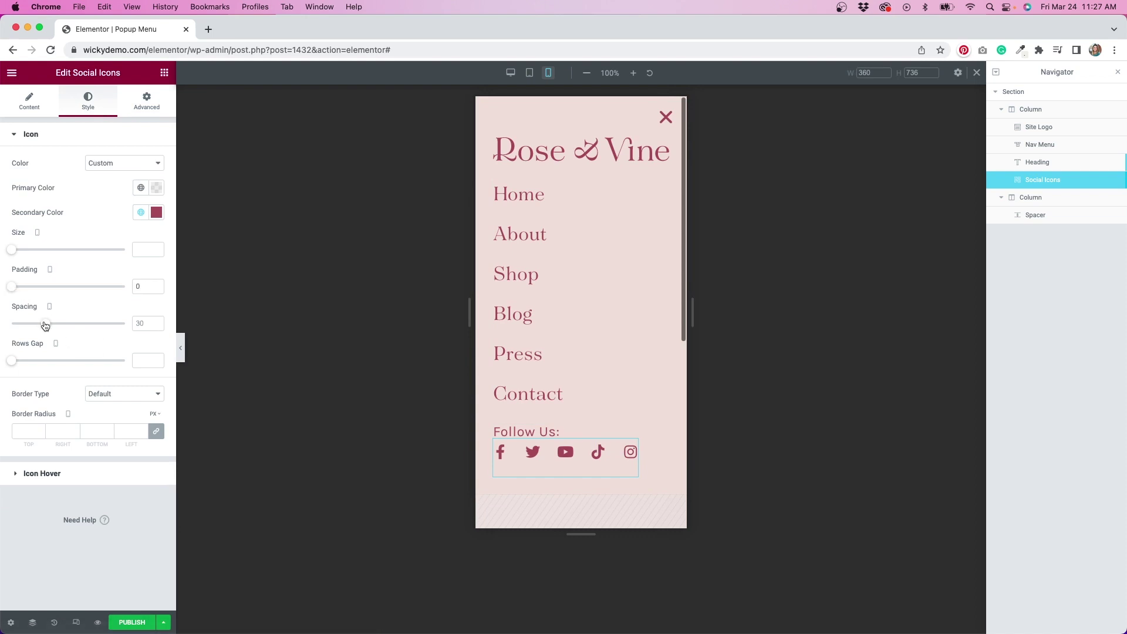
{"action": "left_click", "coordinate": [180, 348]}
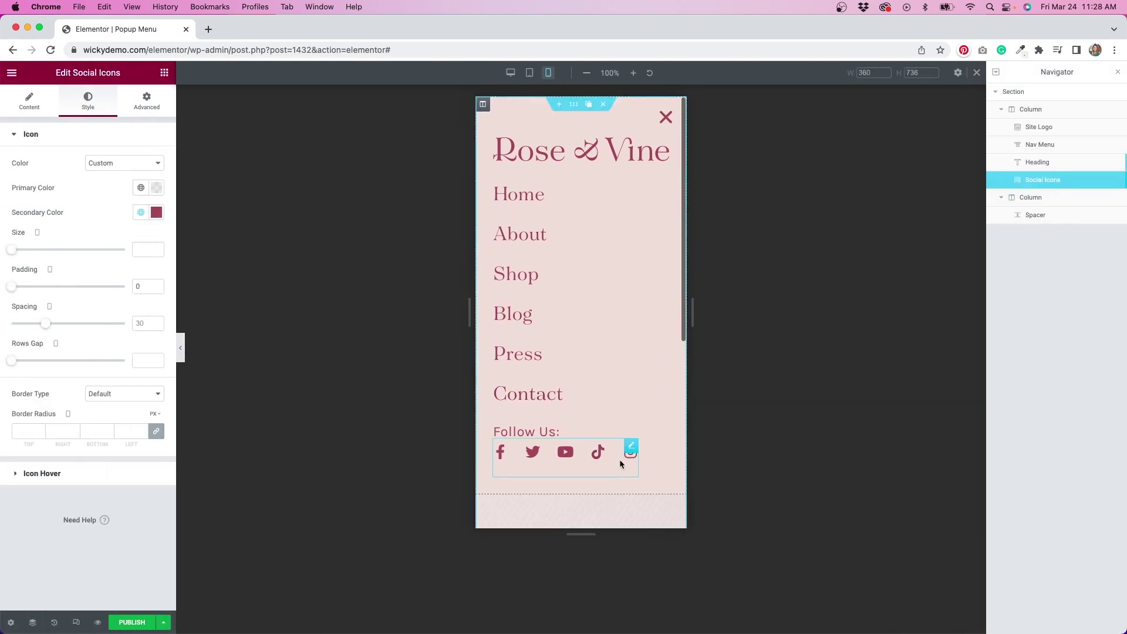
{"action": "left_click", "coordinate": [147, 100]}
{"action": "double_click", "coordinate": [22, 222]}
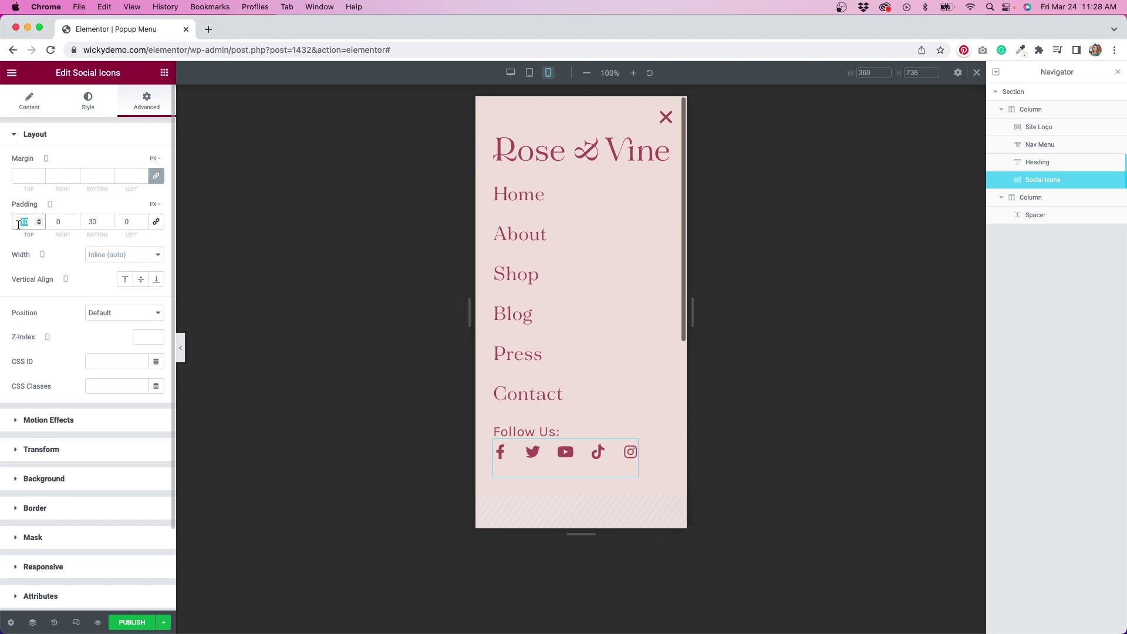
{"action": "type", "text": "15"}
{"action": "left_click", "coordinate": [180, 348]}
{"action": "left_click", "coordinate": [4, 348]}
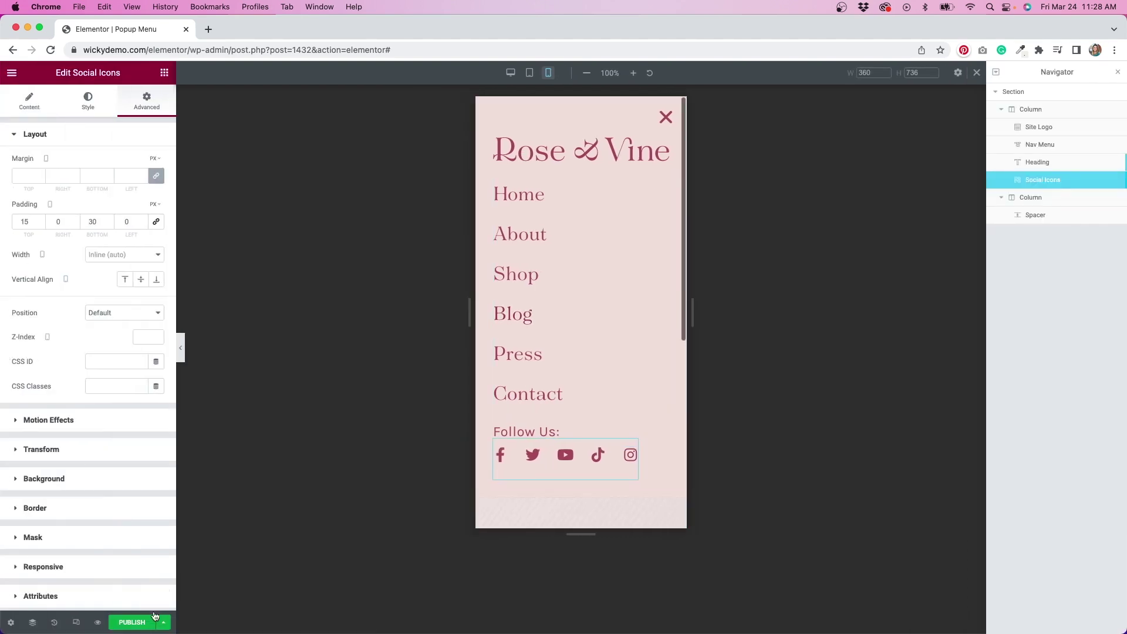
- Shrink the site logo to 223 px wide on mobile
{"action": "right_click", "coordinate": [609, 169]}
{"action": "left_click", "coordinate": [637, 180]}
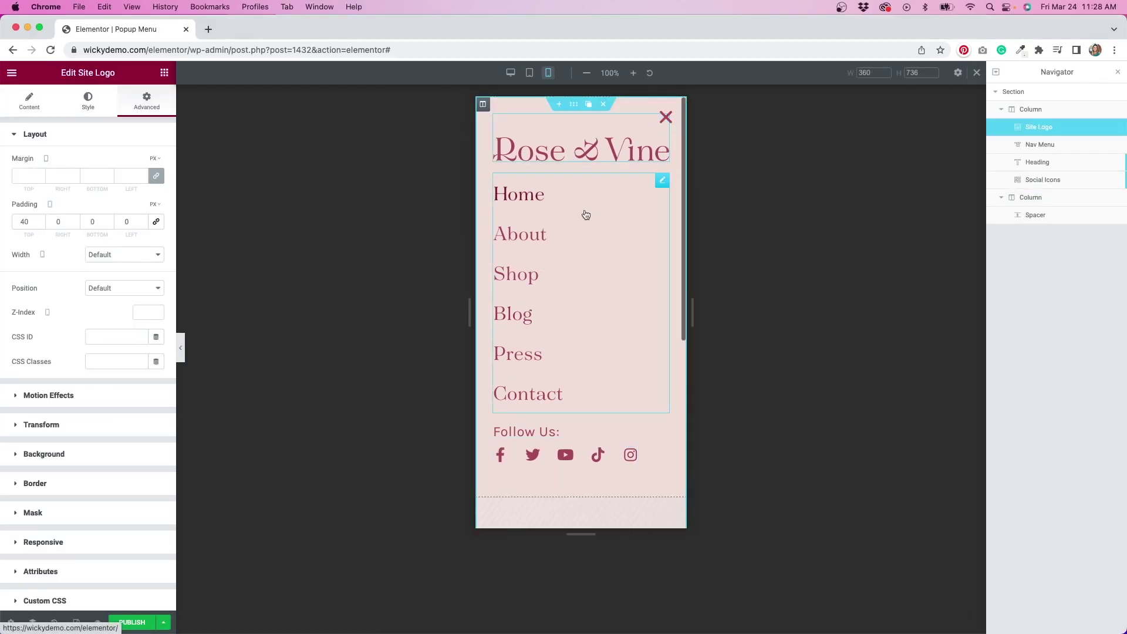
{"action": "left_click", "coordinate": [586, 215]}
{"action": "left_click", "coordinate": [581, 147]}
{"action": "left_click", "coordinate": [88, 99]}
{"action": "left_click_drag", "start_coordinate": [43, 176], "coordinate": [37, 176]}
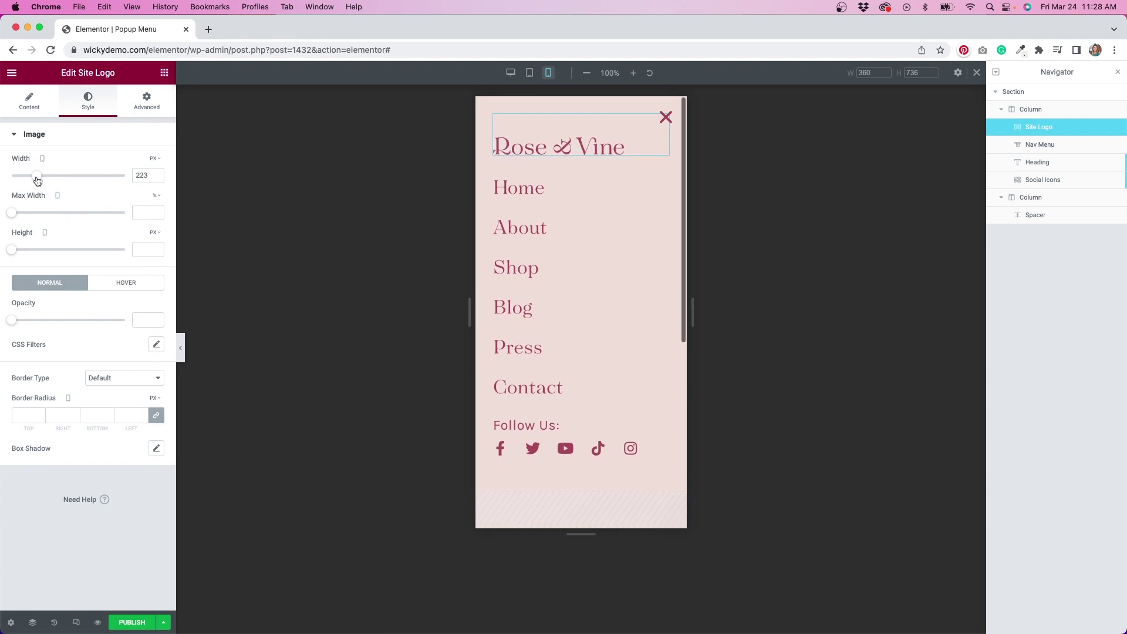
{"action": "left_click", "coordinate": [158, 178]}
- Reduce the nav menu font size and set the menu items' vertical padding to 18
{"action": "left_click", "coordinate": [548, 199]}
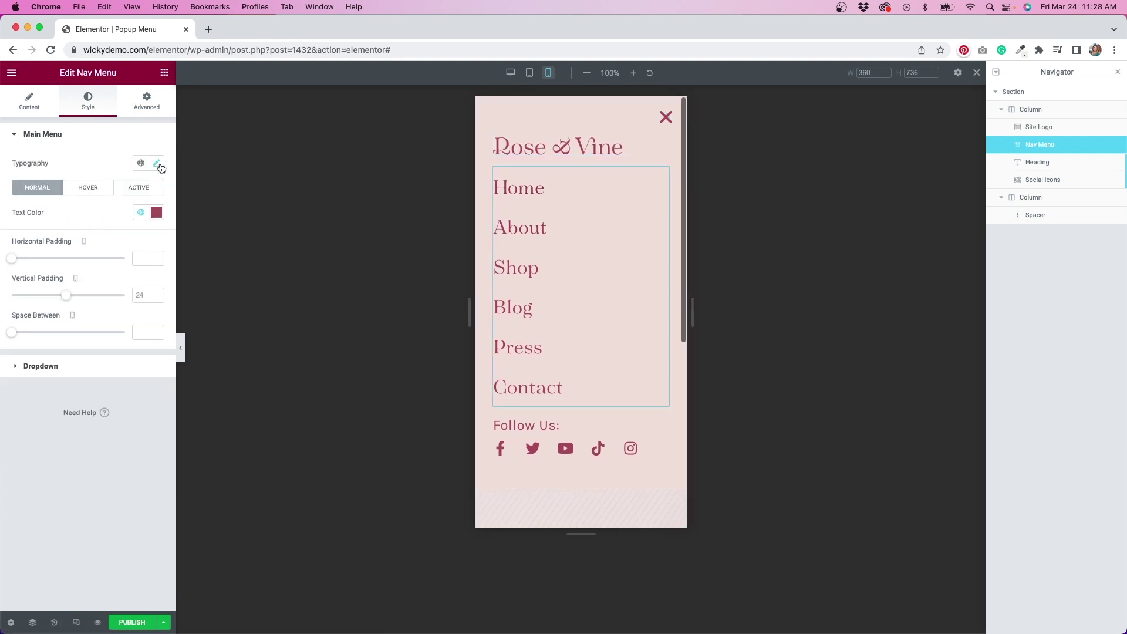
{"action": "left_click", "coordinate": [161, 168]}
{"action": "left_click_drag", "start_coordinate": [36, 254], "coordinate": [44, 255]}
{"action": "left_click", "coordinate": [73, 262]}
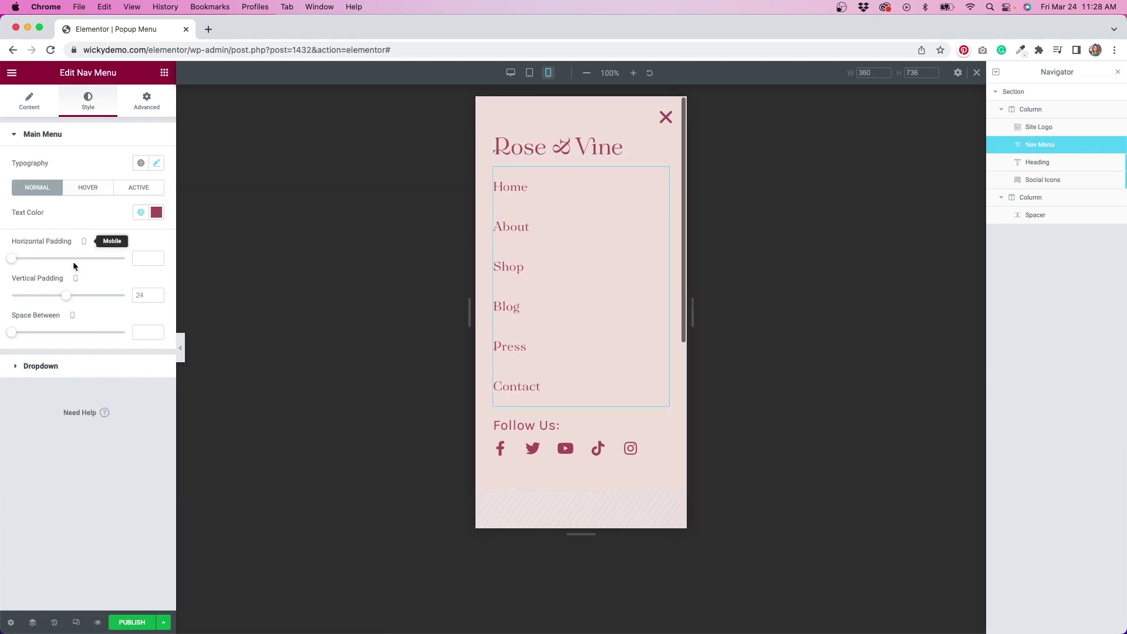
{"action": "left_click_drag", "start_coordinate": [66, 295], "coordinate": [47, 296]}
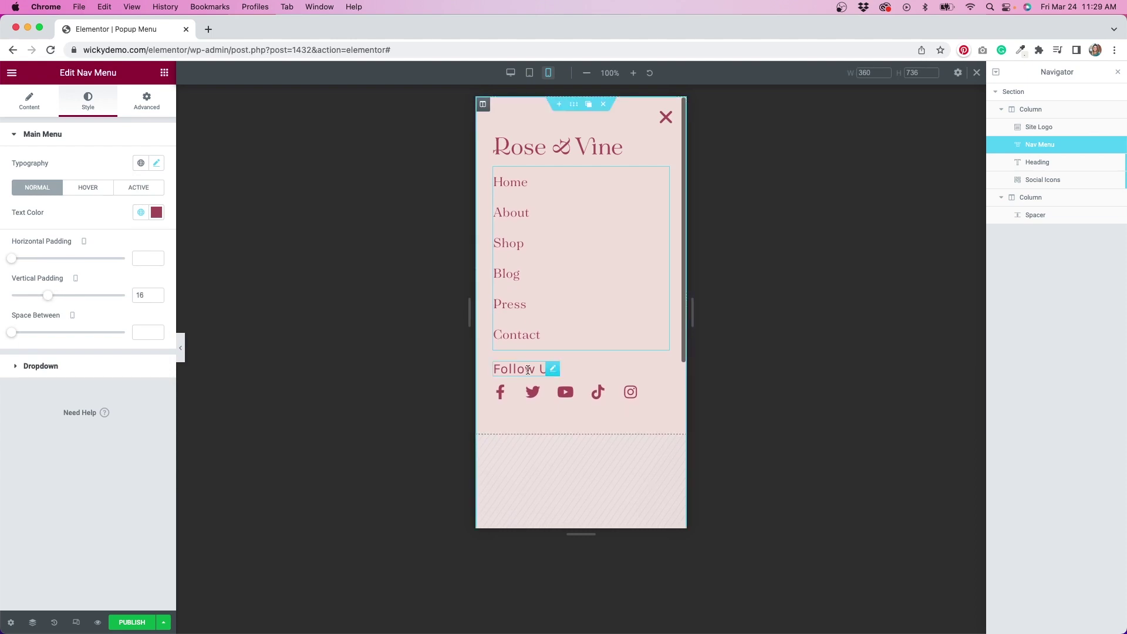
{"action": "left_click", "coordinate": [159, 293]}
{"action": "left_click", "coordinate": [156, 162]}
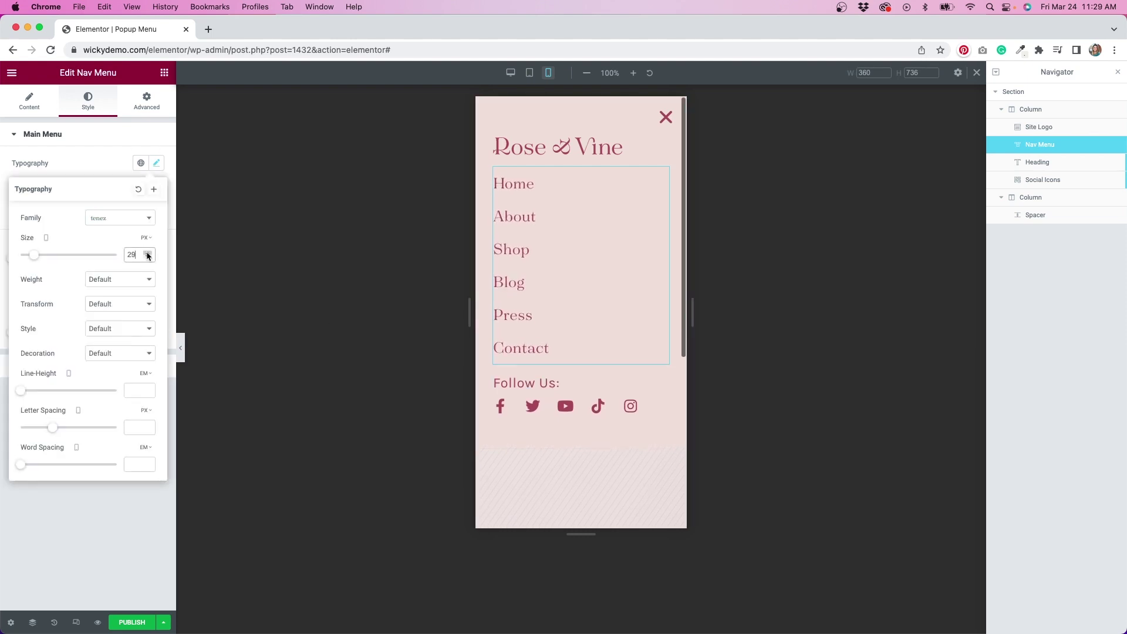
{"action": "left_click", "coordinate": [228, 297]}
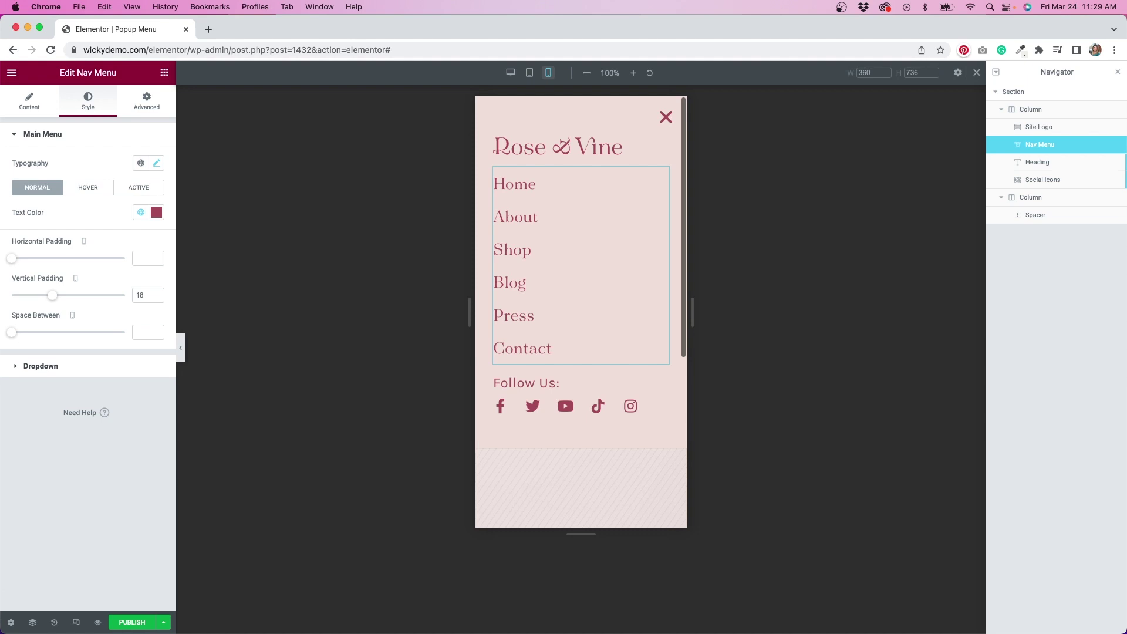
- Shrink the 'Follow Us:' heading to 18 px and preview the mobile layout
{"action": "left_click", "coordinate": [546, 383]}
{"action": "left_click", "coordinate": [89, 100]}
{"action": "left_click", "coordinate": [156, 187]}
{"action": "left_click", "coordinate": [30, 281]}
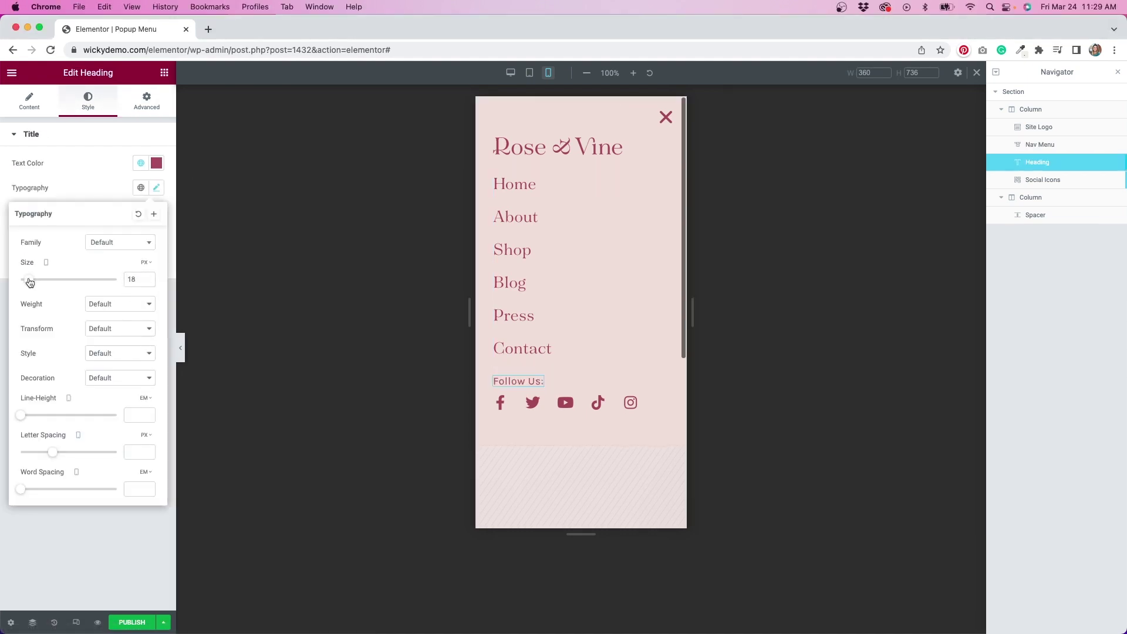
{"action": "left_click", "coordinate": [182, 350]}
{"action": "left_click", "coordinate": [4, 347]}
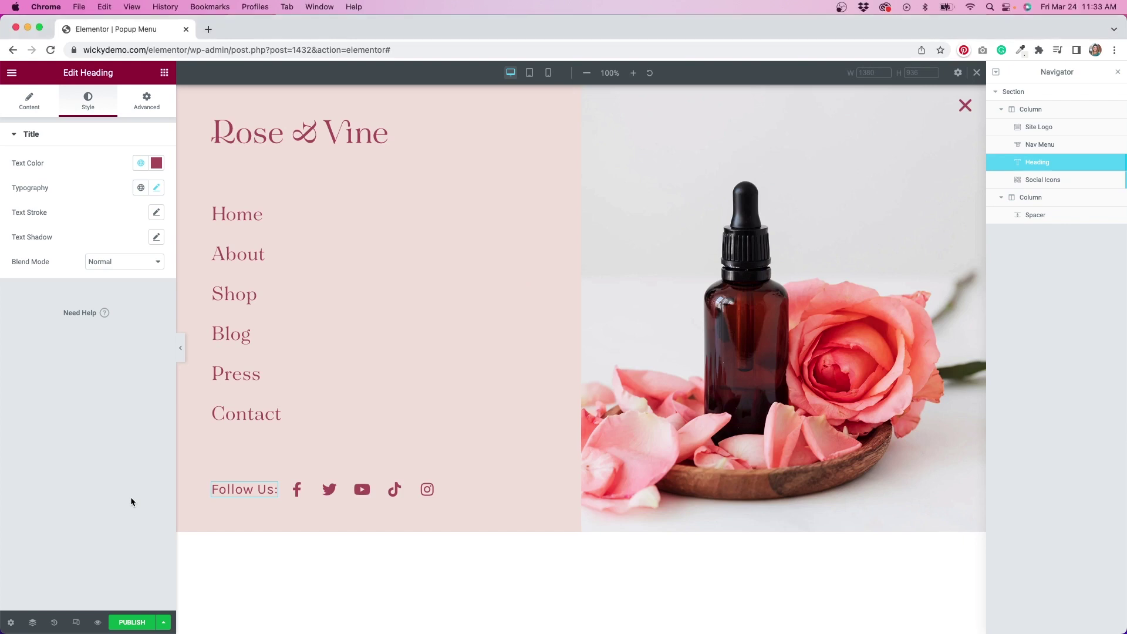
- Publish the popup menu with Save & Close, then exit to the Rose & Vine Header template
{"action": "left_click", "coordinate": [133, 623]}
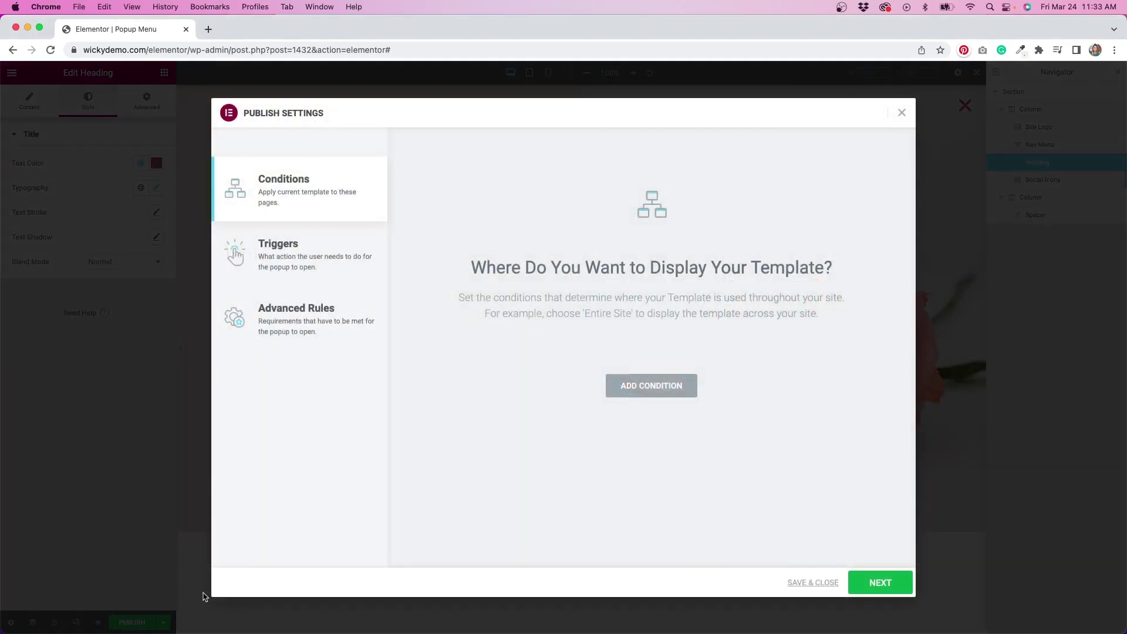
{"action": "left_click", "coordinate": [811, 583]}
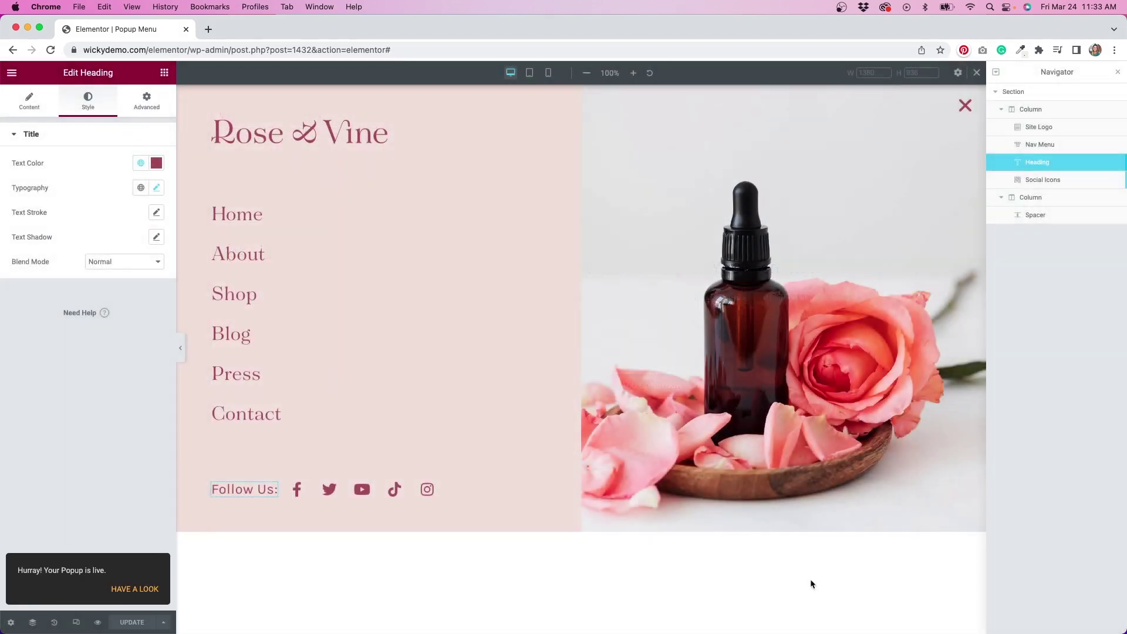
{"action": "left_click", "coordinate": [12, 73]}
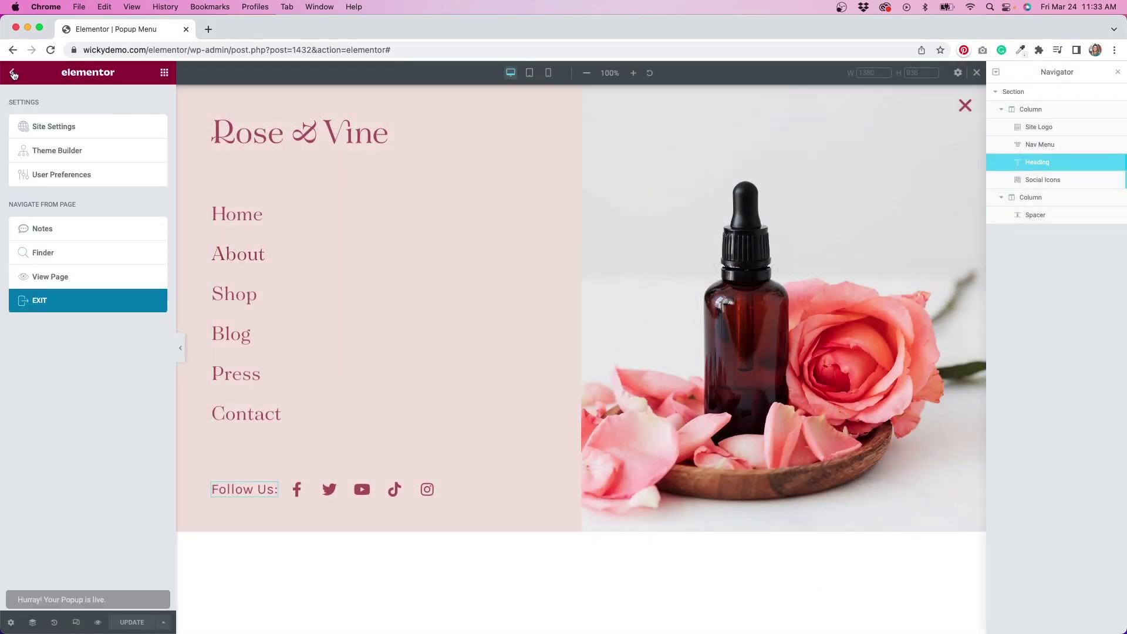
{"action": "left_click", "coordinate": [75, 291]}
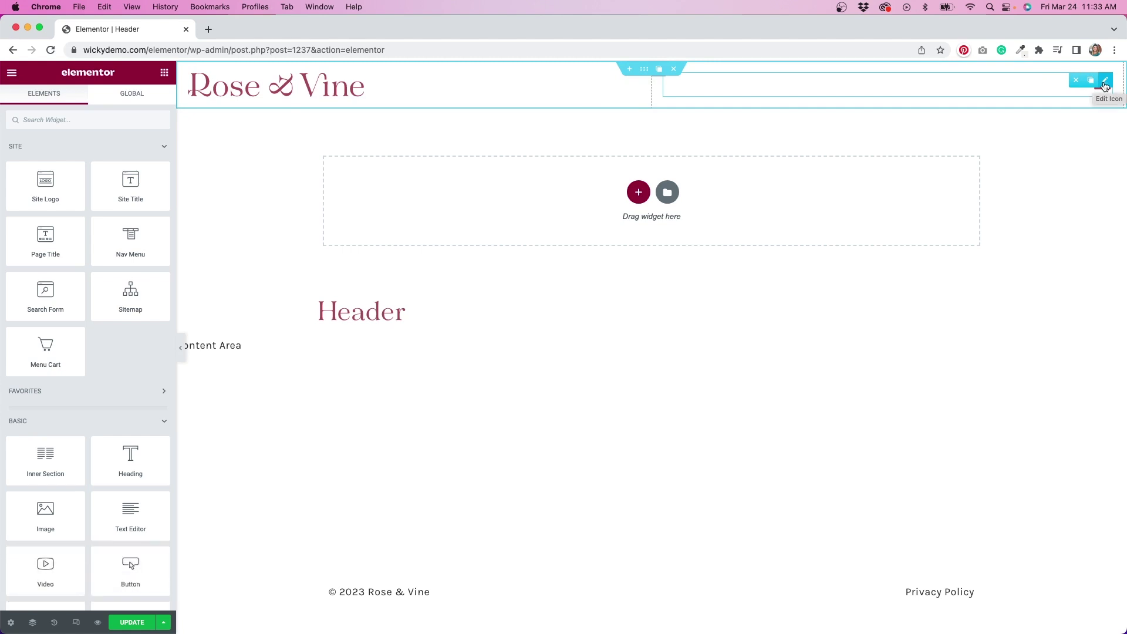
- Select the header's hamburger icon widget and check its icon library, leaving the icon unchanged
{"action": "left_click", "coordinate": [1104, 82]}
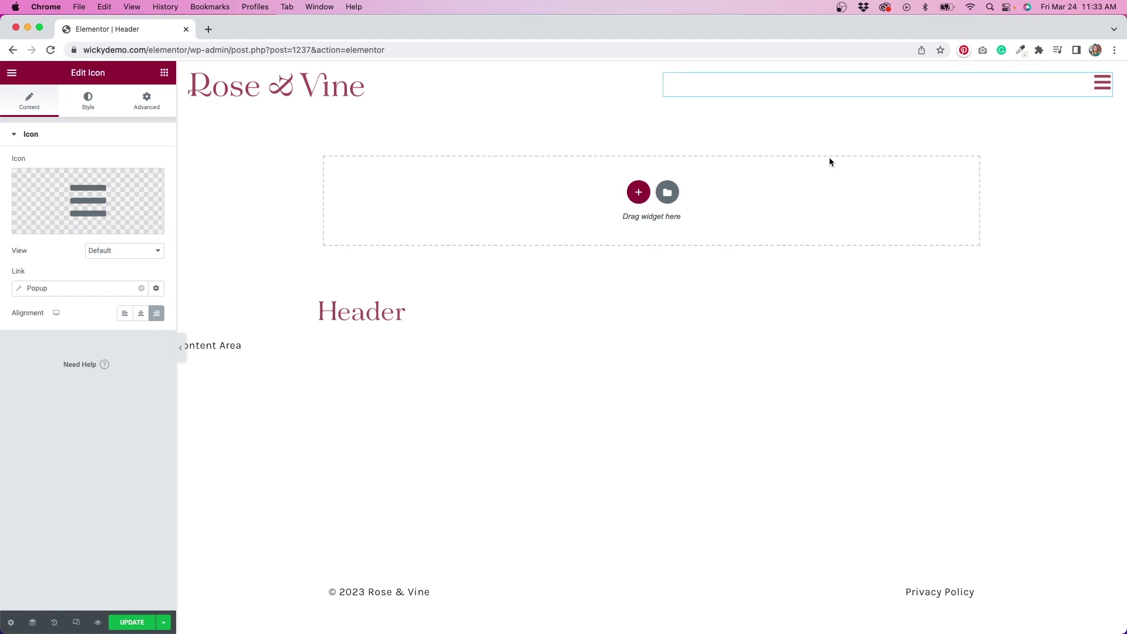
{"action": "mouse_move", "coordinate": [86, 220]}
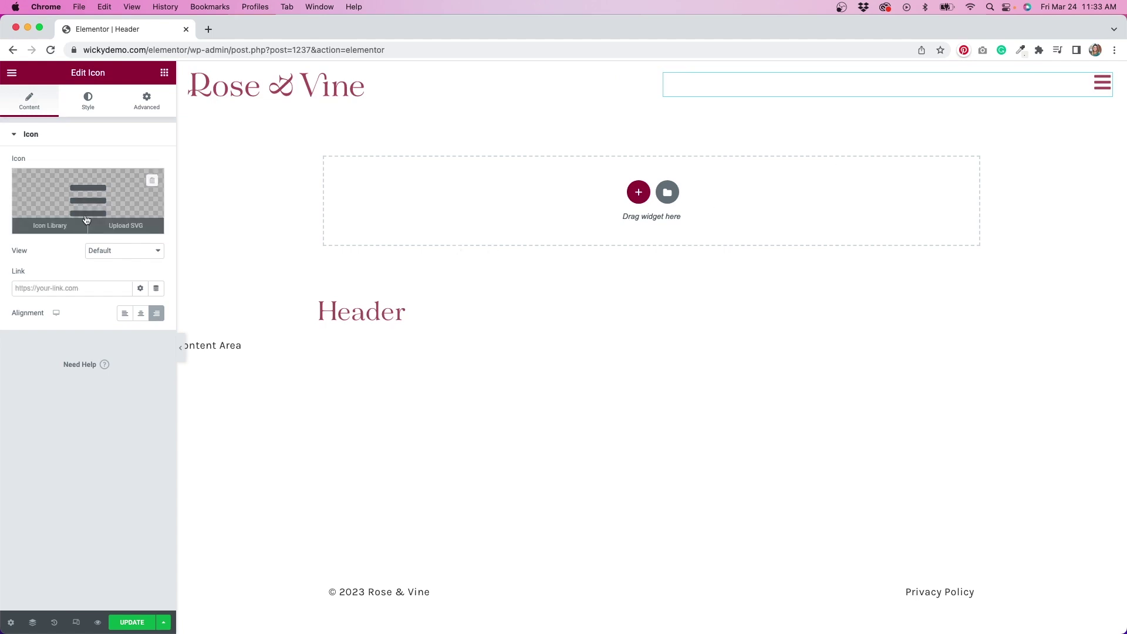
{"action": "left_click", "coordinate": [69, 230]}
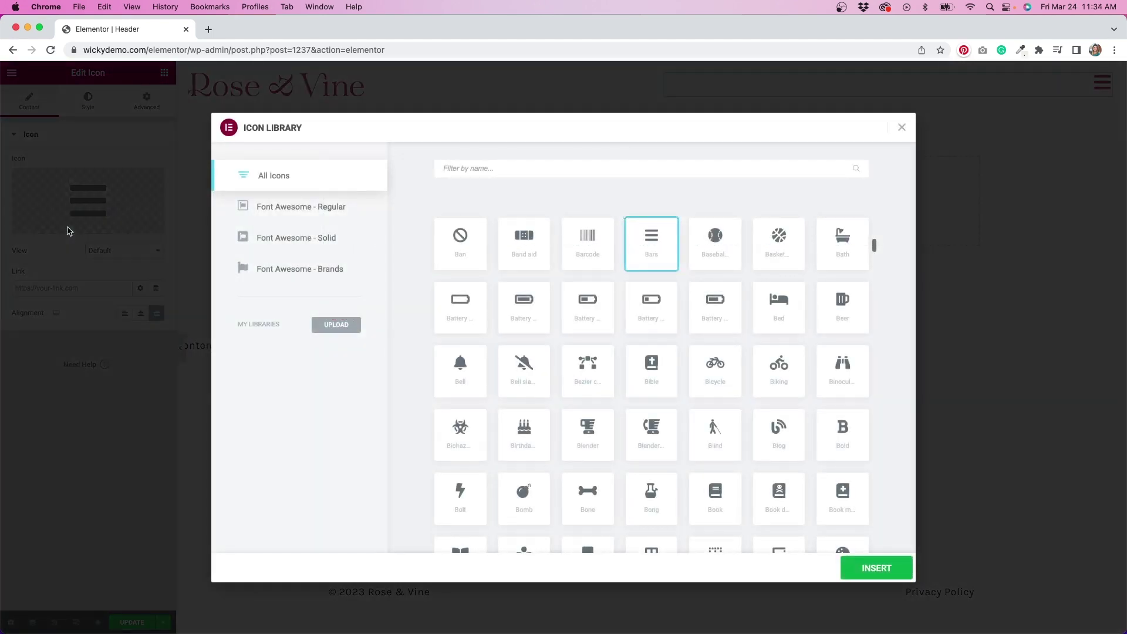
{"action": "left_click", "coordinate": [901, 127]}
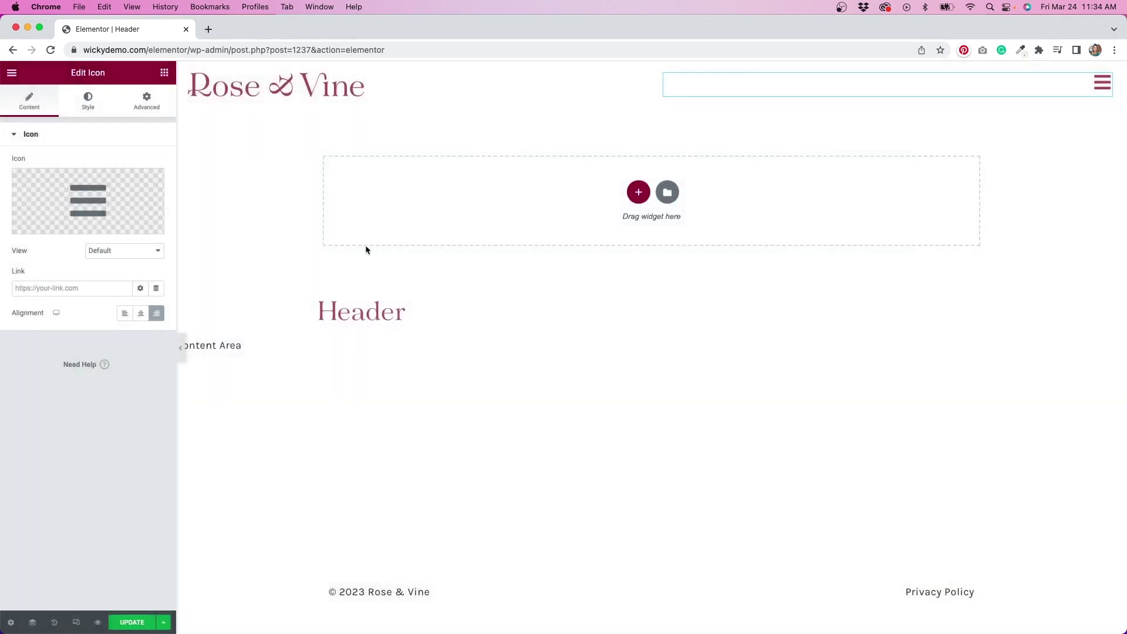
- Link the hamburger icon to Open Popup with the Popup Menu template, then preview the header
{"action": "mouse_move", "coordinate": [124, 226]}
{"action": "left_click", "coordinate": [155, 289]}
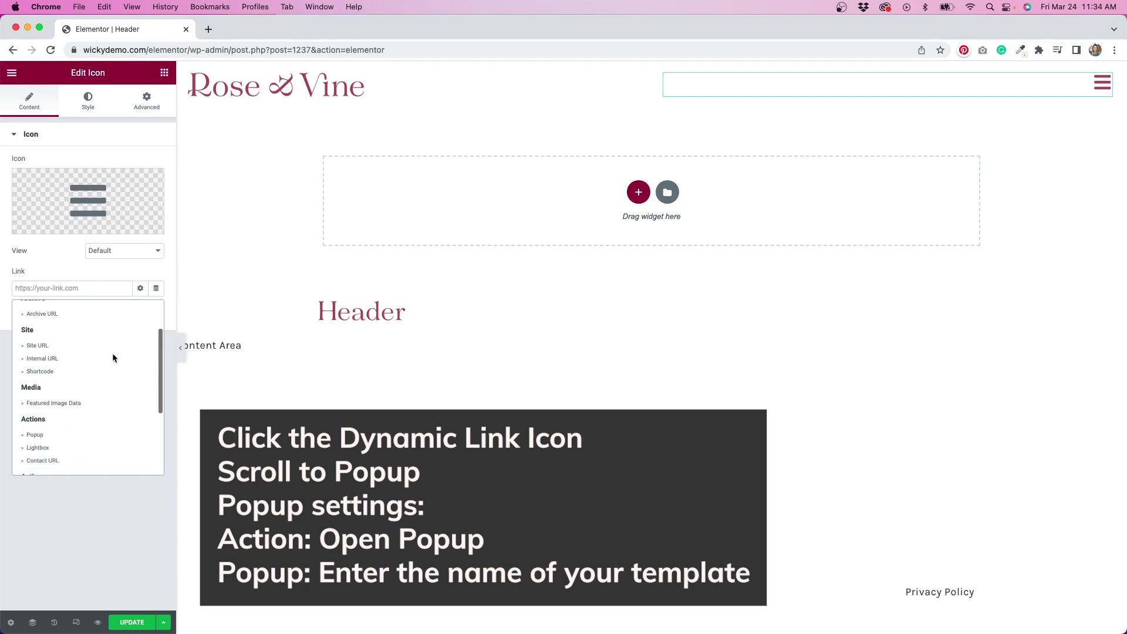
{"action": "scroll", "coordinate": [112, 357], "scroll_direction": "down", "scroll_amount": 2}
{"action": "left_click", "coordinate": [44, 390]}
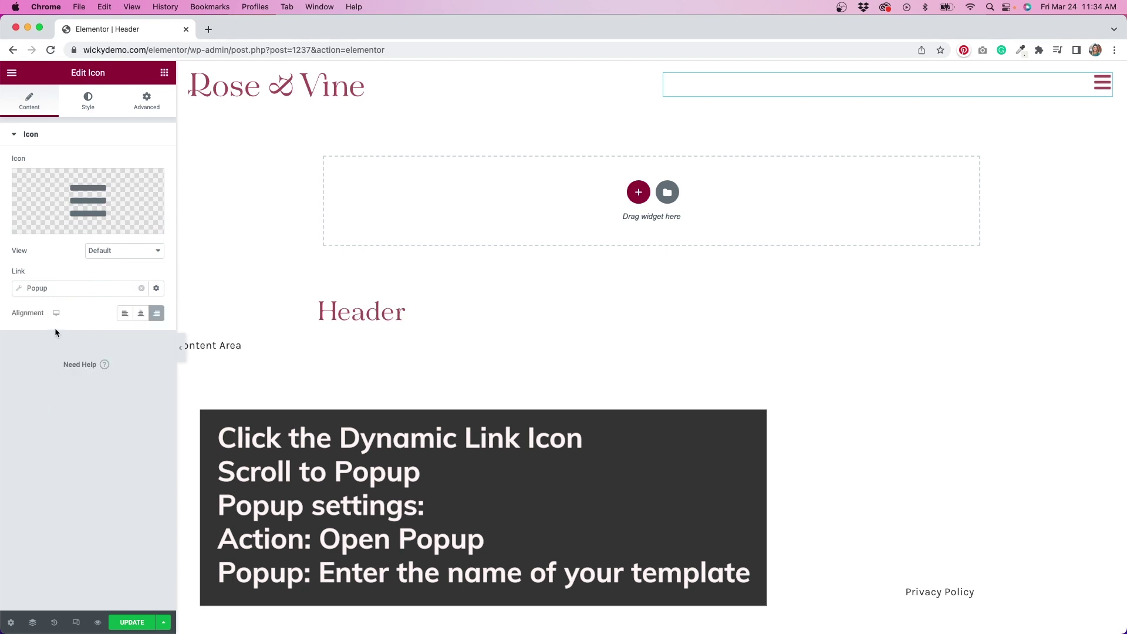
{"action": "left_click", "coordinate": [69, 288]}
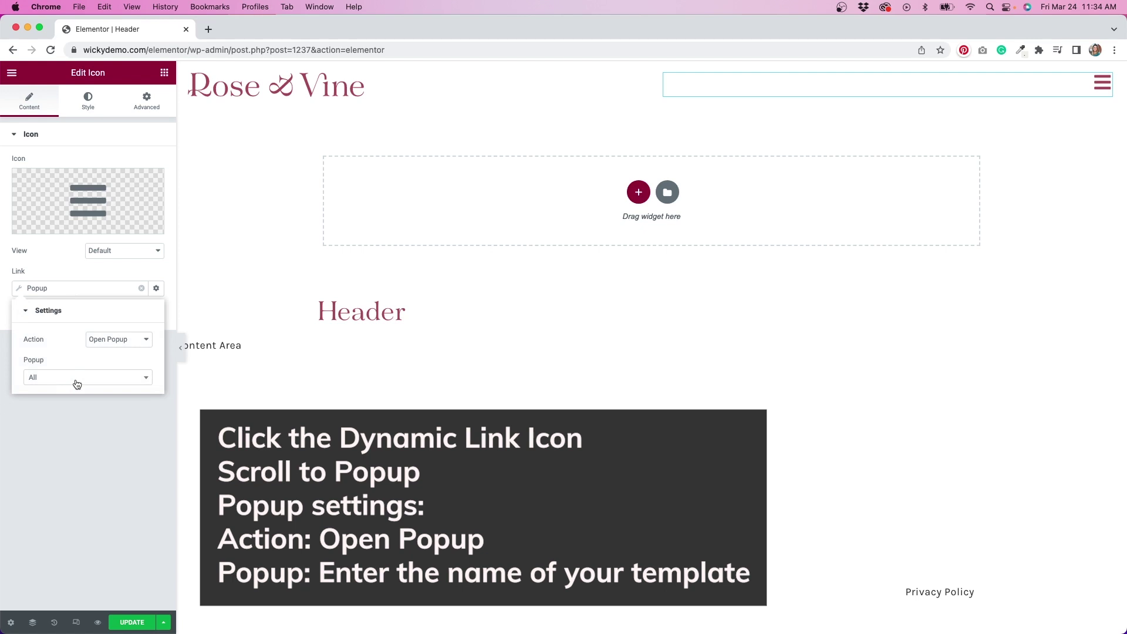
{"action": "left_click", "coordinate": [77, 385]}
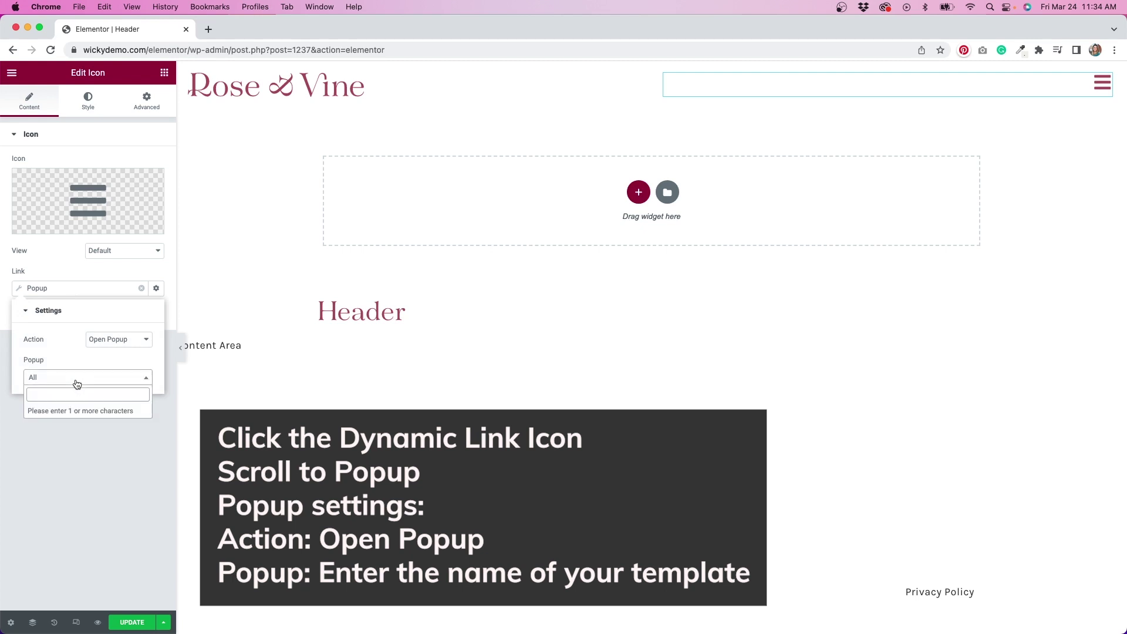
{"action": "type", "text": "popup"}
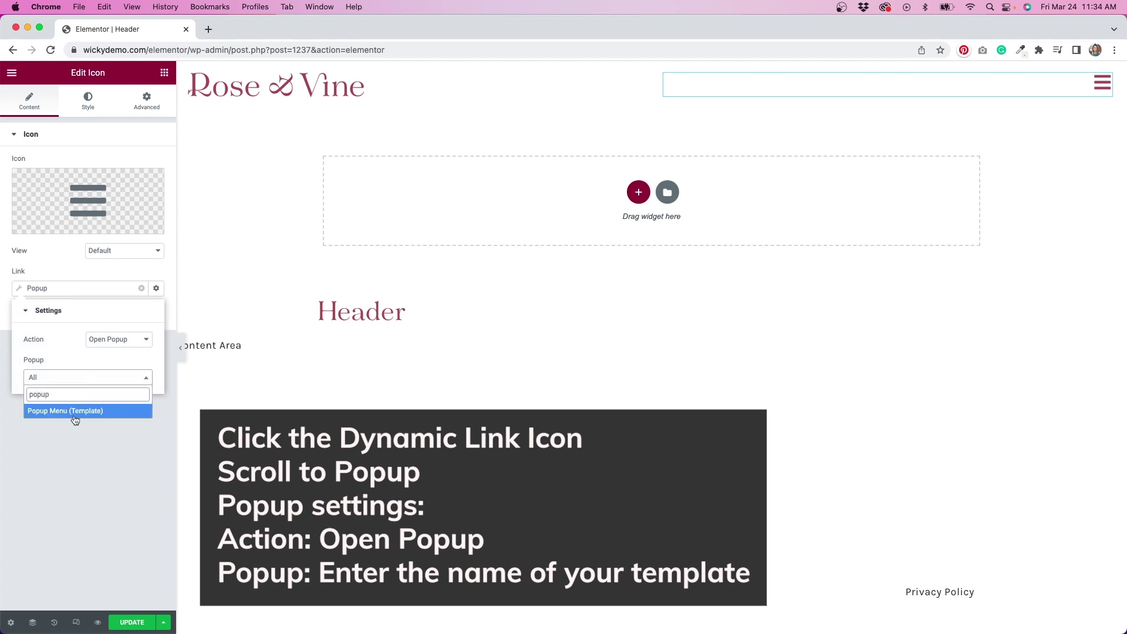
{"action": "left_click", "coordinate": [76, 412]}
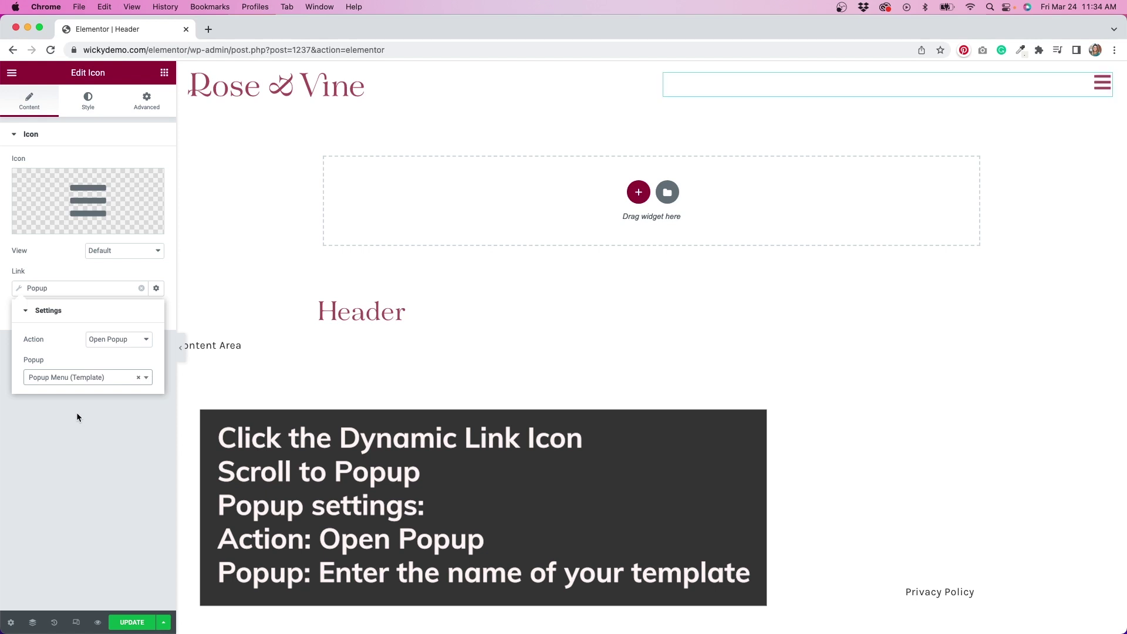
{"action": "left_click", "coordinate": [97, 623]}
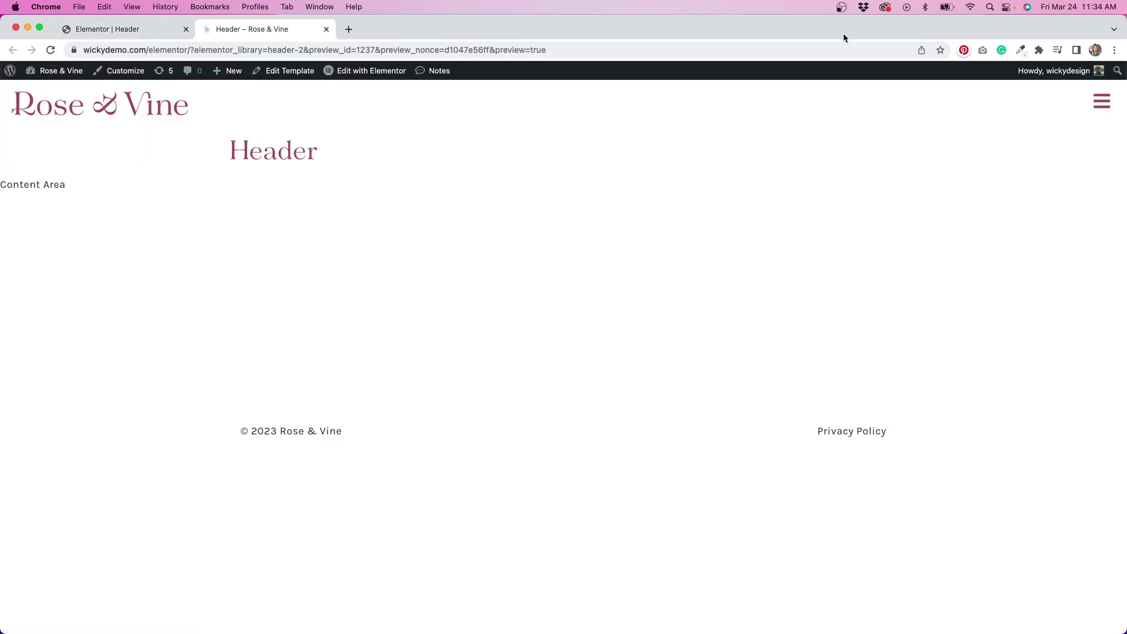
- Open the full-screen menu popup from the previewed header's hamburger icon
{"action": "left_click", "coordinate": [1098, 105]}
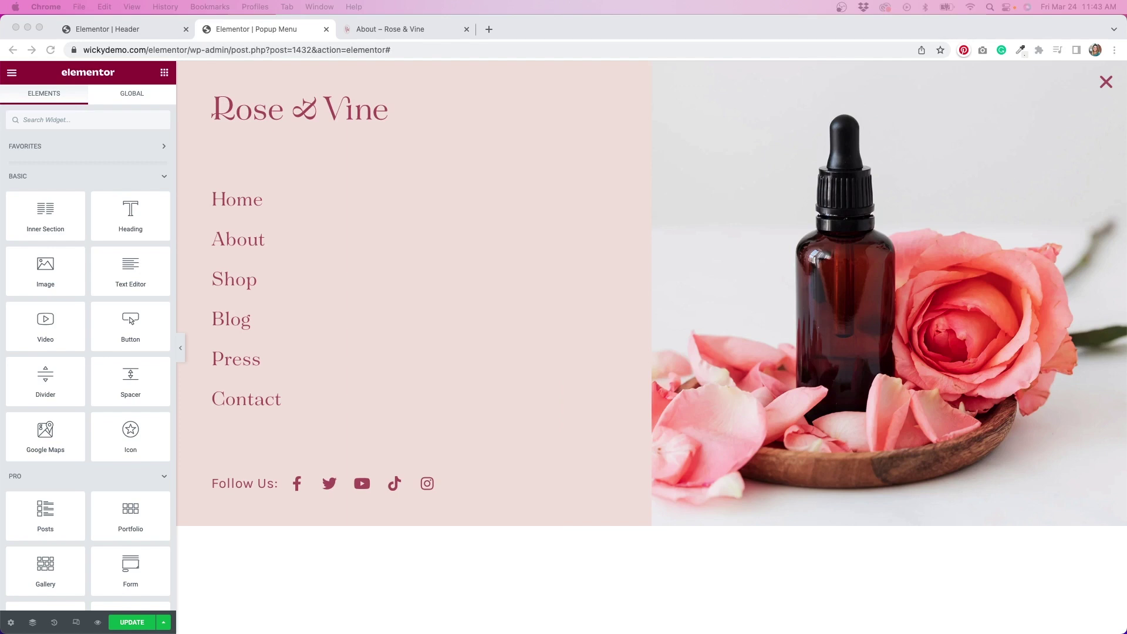
- Set the popup section's column gap to Wide after checking the left column's spacing
{"action": "left_click", "coordinate": [261, 262]}
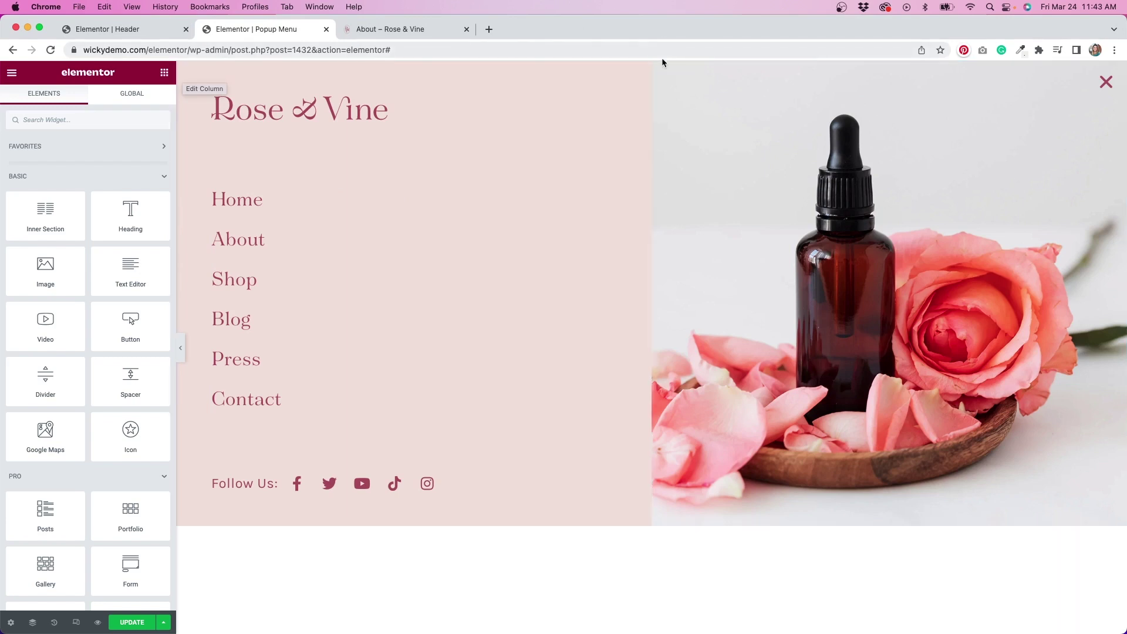
{"action": "left_click", "coordinate": [644, 68]}
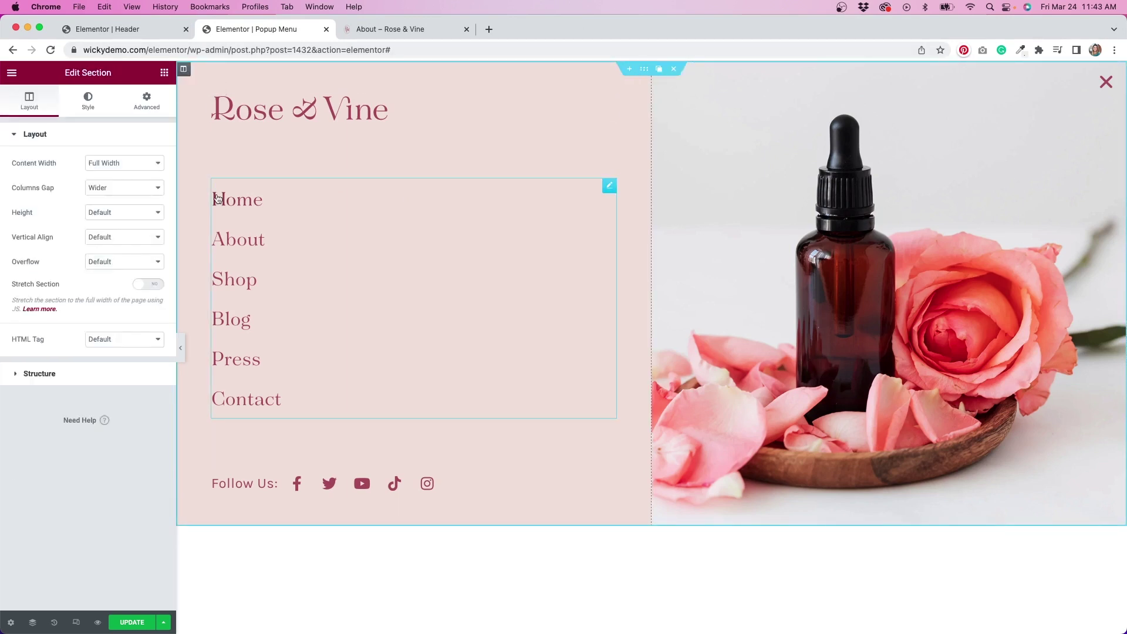
{"action": "left_click", "coordinate": [108, 191]}
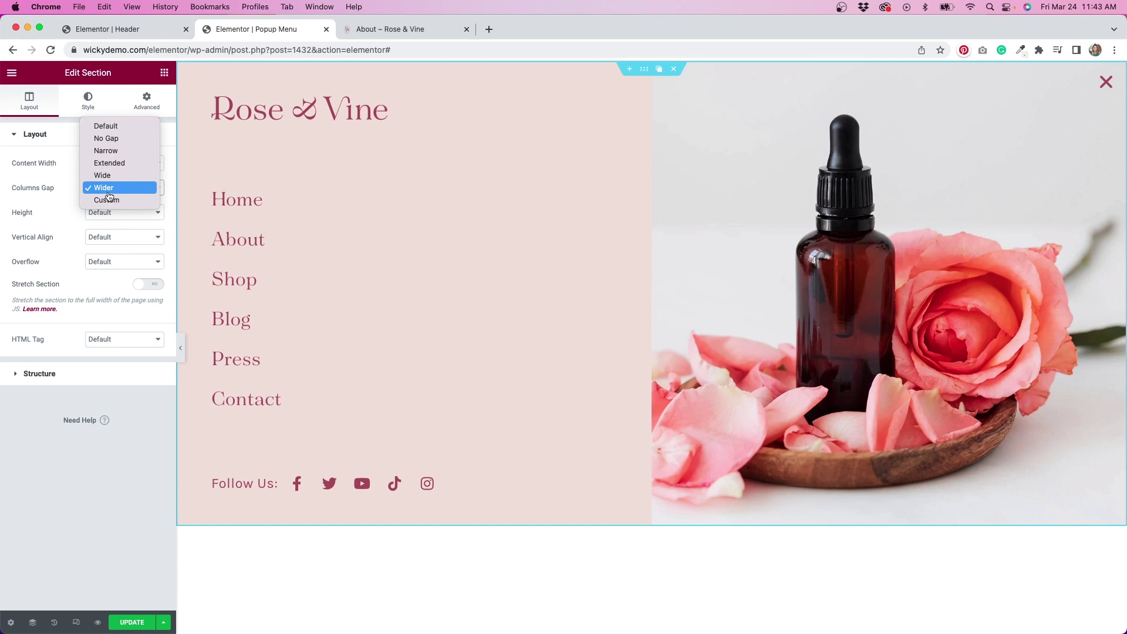
{"action": "left_click", "coordinate": [112, 126]}
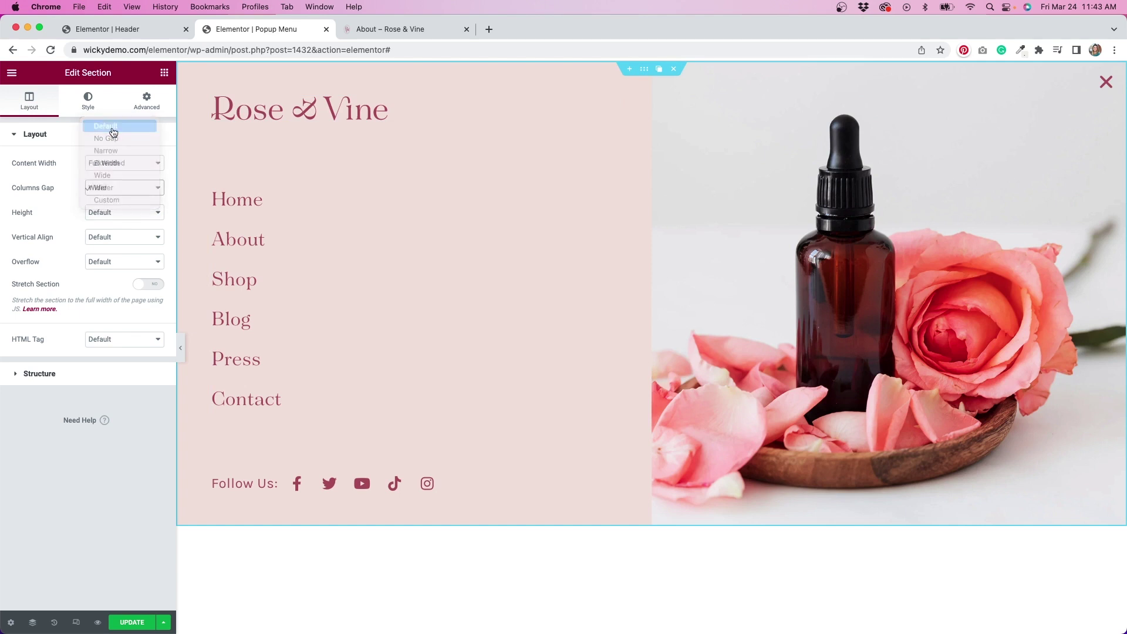
{"action": "left_click", "coordinate": [183, 69]}
{"action": "left_click", "coordinate": [147, 101]}
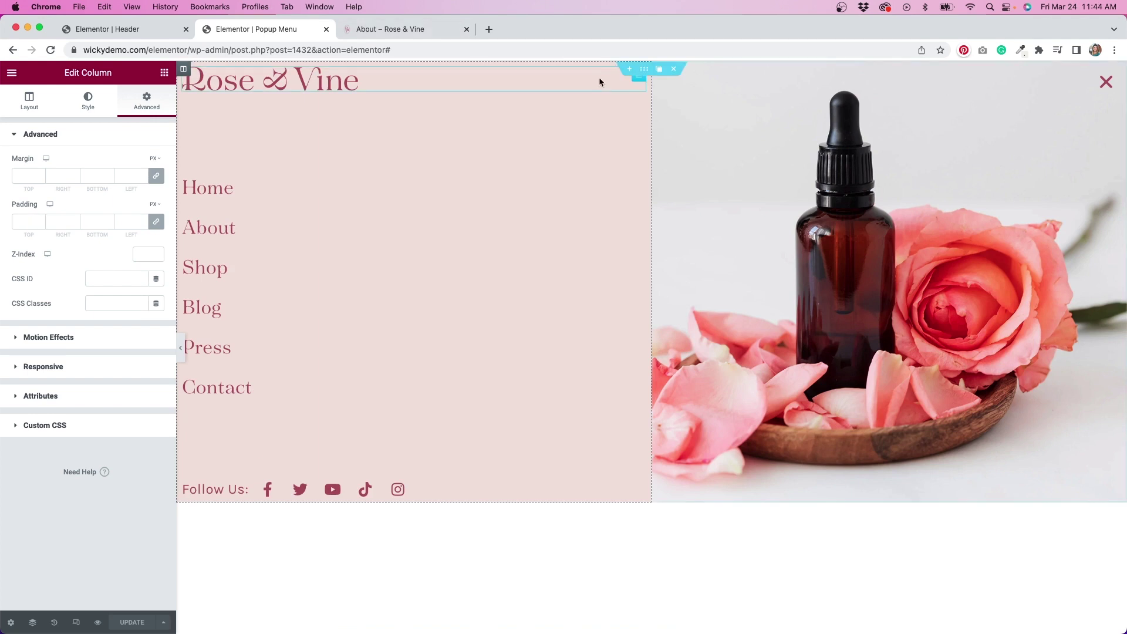
{"action": "left_click", "coordinate": [644, 69]}
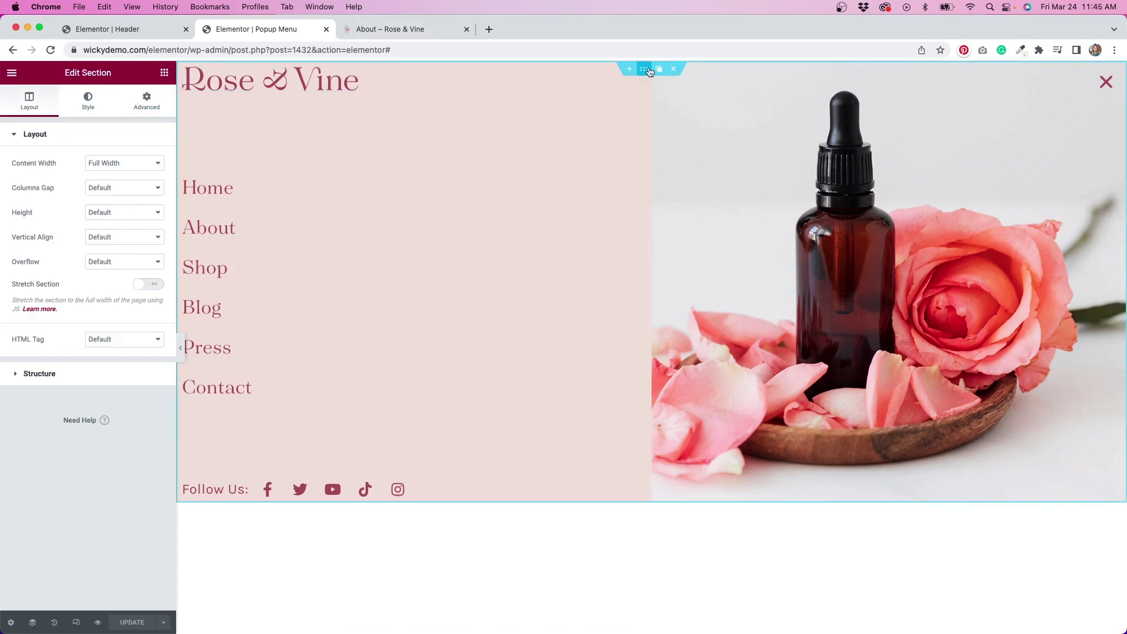
{"action": "left_click", "coordinate": [98, 188]}
{"action": "left_click", "coordinate": [94, 237]}
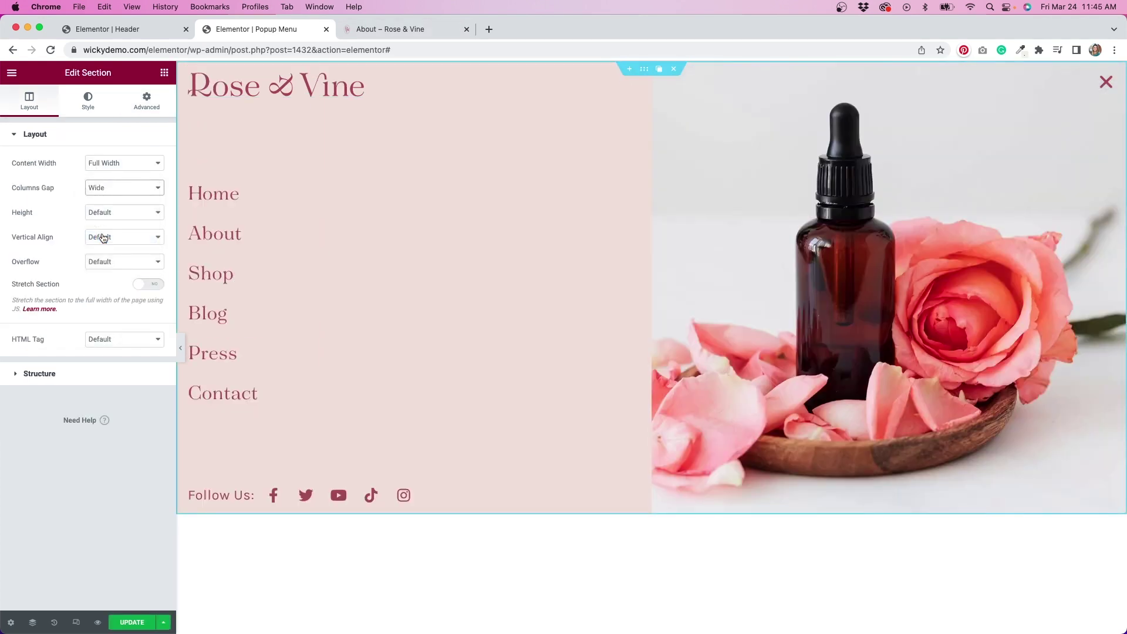
- Give the menu links 30 horizontal padding and the Follow Us heading 30px left and bottom margins
{"action": "left_click", "coordinate": [265, 192]}
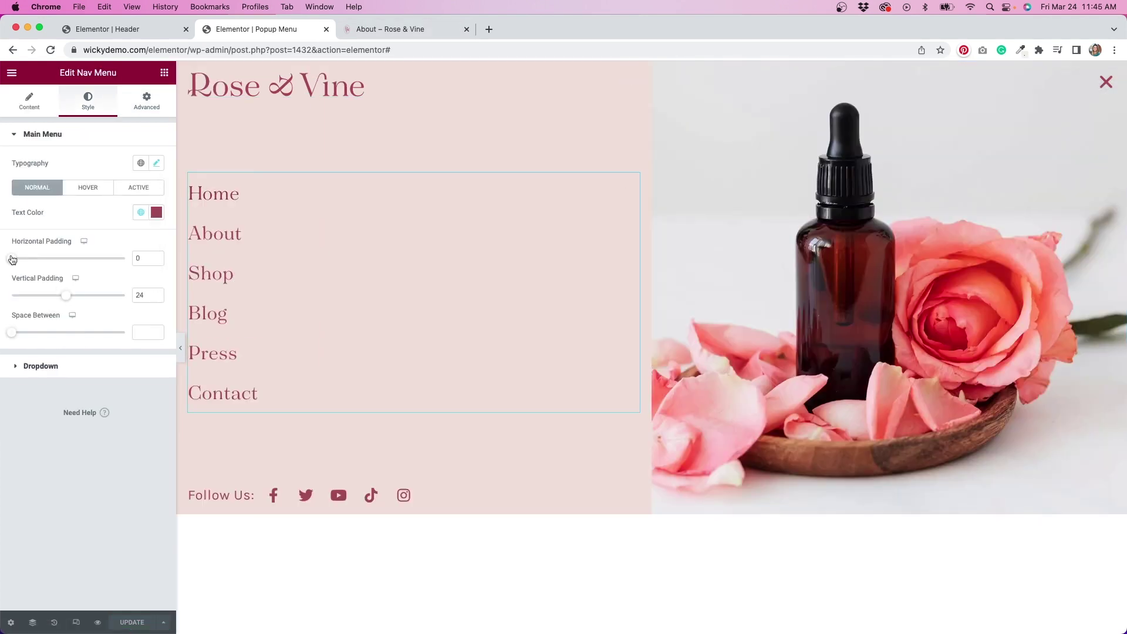
{"action": "left_click_drag", "start_coordinate": [12, 259], "coordinate": [80, 253]}
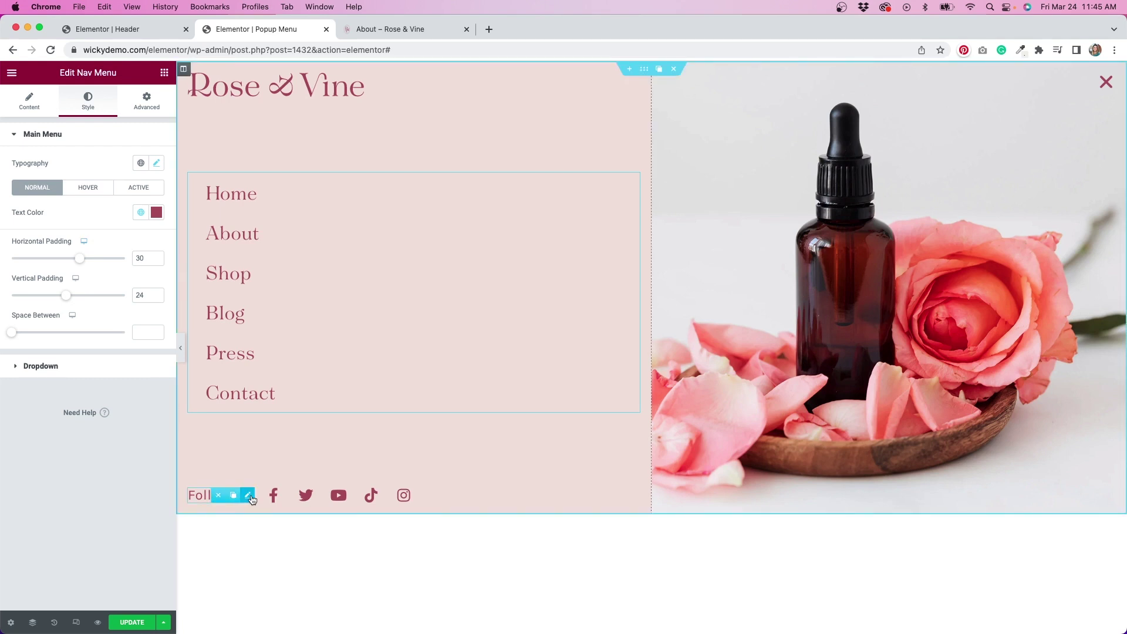
{"action": "left_click", "coordinate": [248, 494]}
{"action": "left_click", "coordinate": [130, 175]}
{"action": "type", "text": "30"}
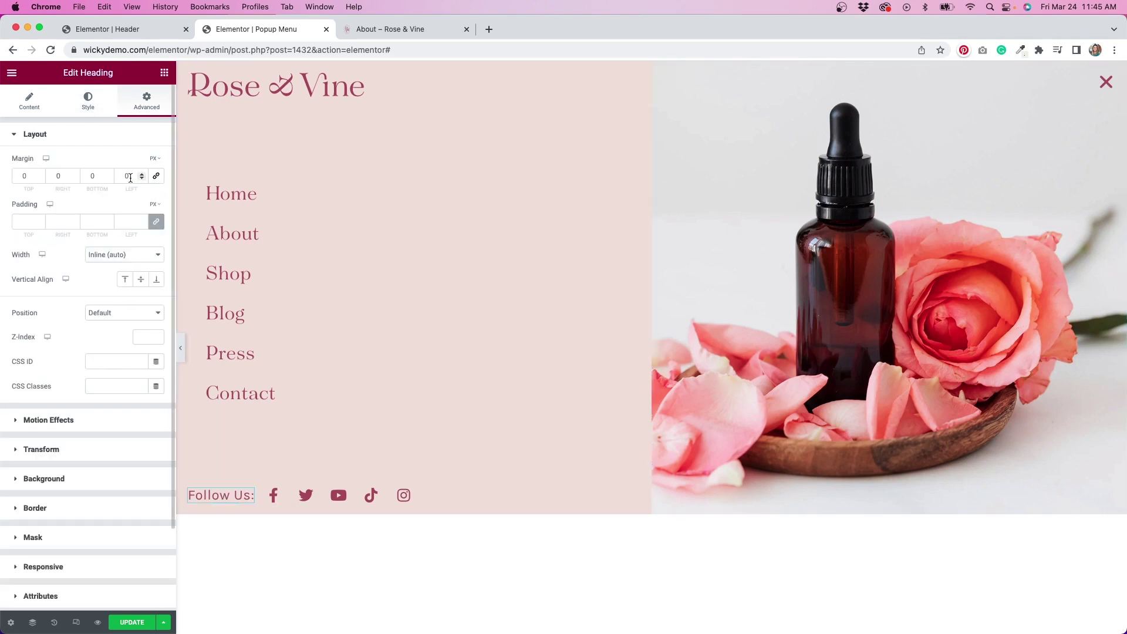
{"action": "left_click", "coordinate": [90, 176]}
{"action": "type", "text": "30"}
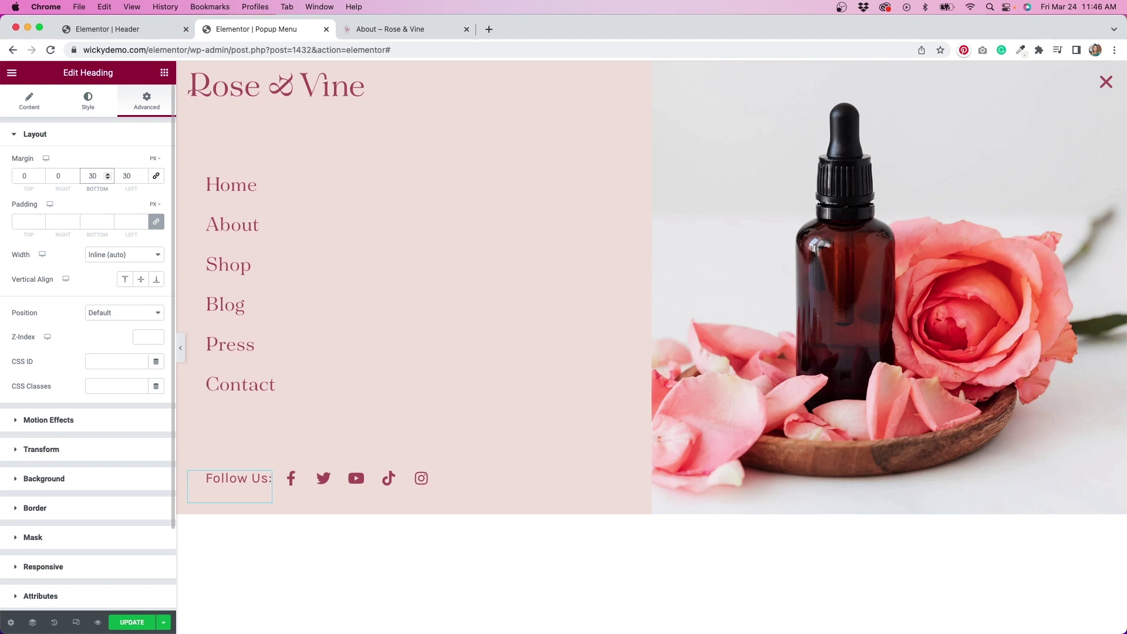
{"action": "left_click", "coordinate": [485, 562]}
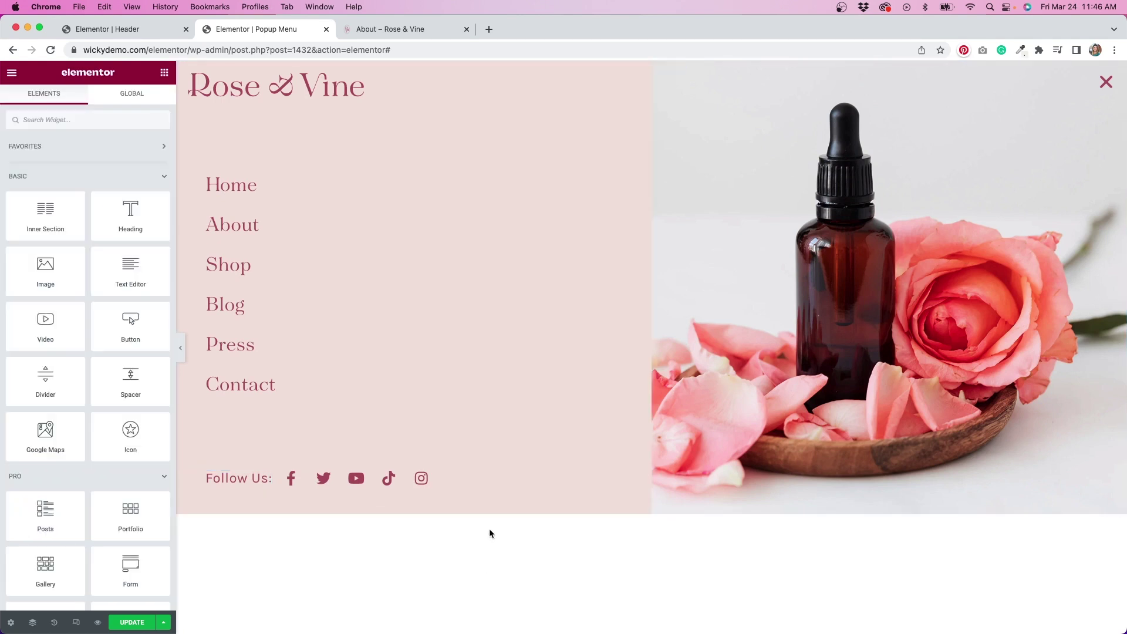
{"action": "left_click", "coordinate": [180, 347]}
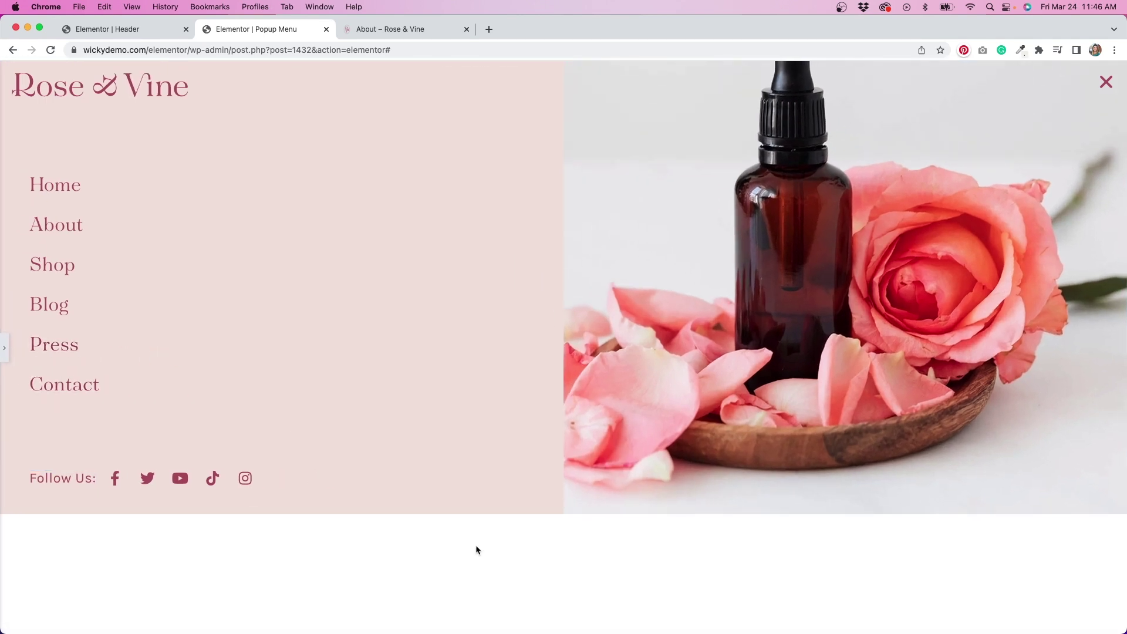
- Reset the popup's Fade In entrance and Fade Out exit animations to Default
{"action": "left_click", "coordinate": [5, 348]}
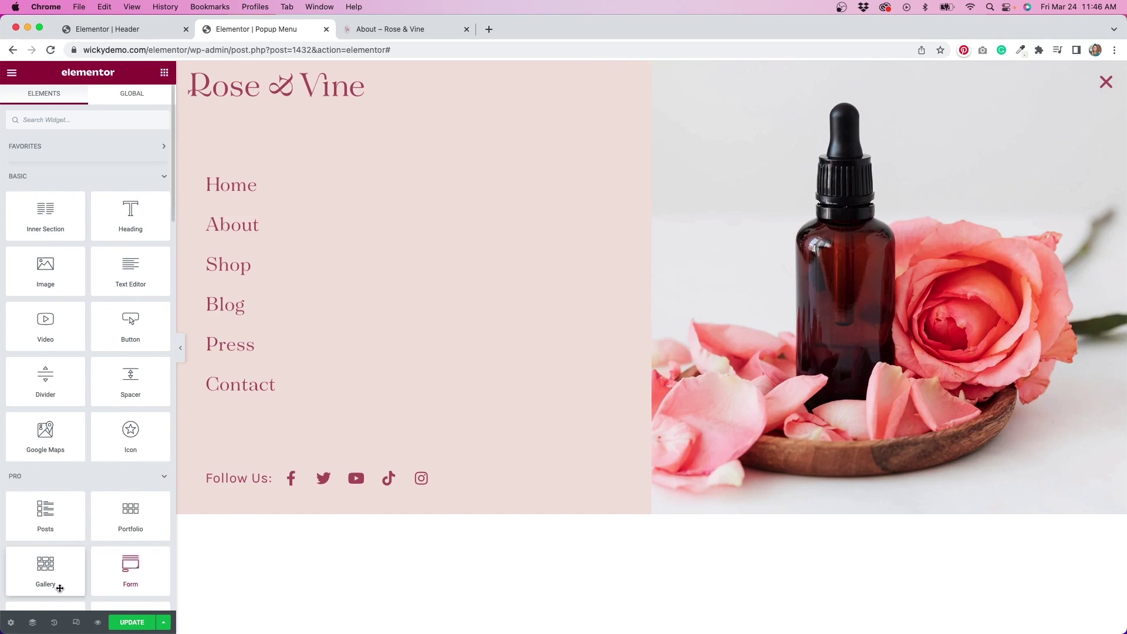
{"action": "left_click", "coordinate": [11, 621]}
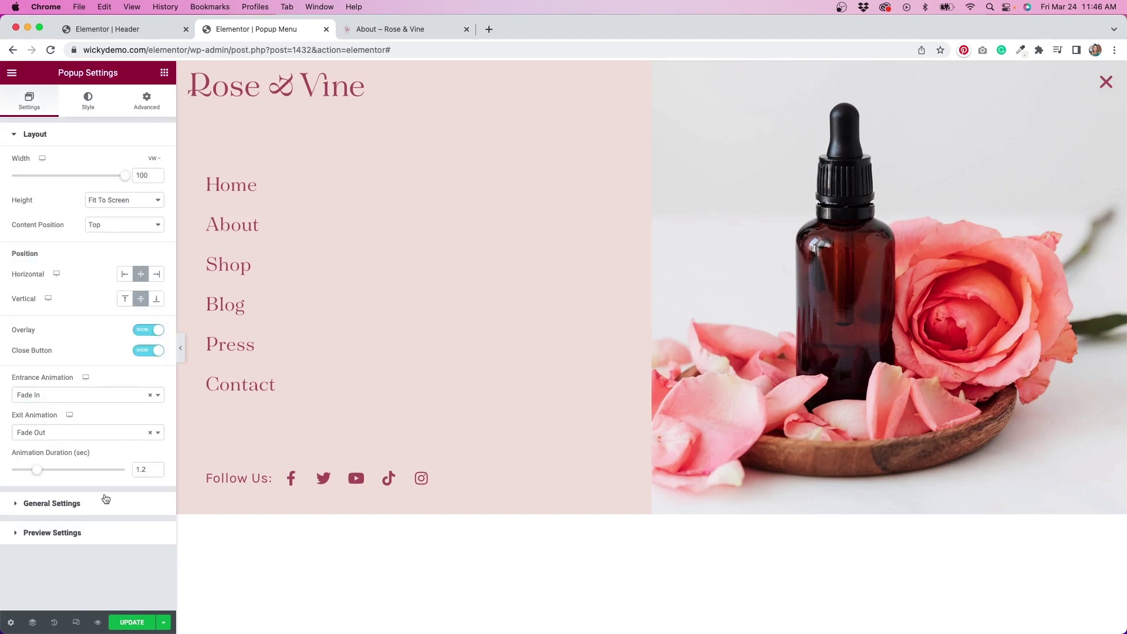
{"action": "left_click", "coordinate": [149, 394]}
{"action": "left_click", "coordinate": [147, 381]}
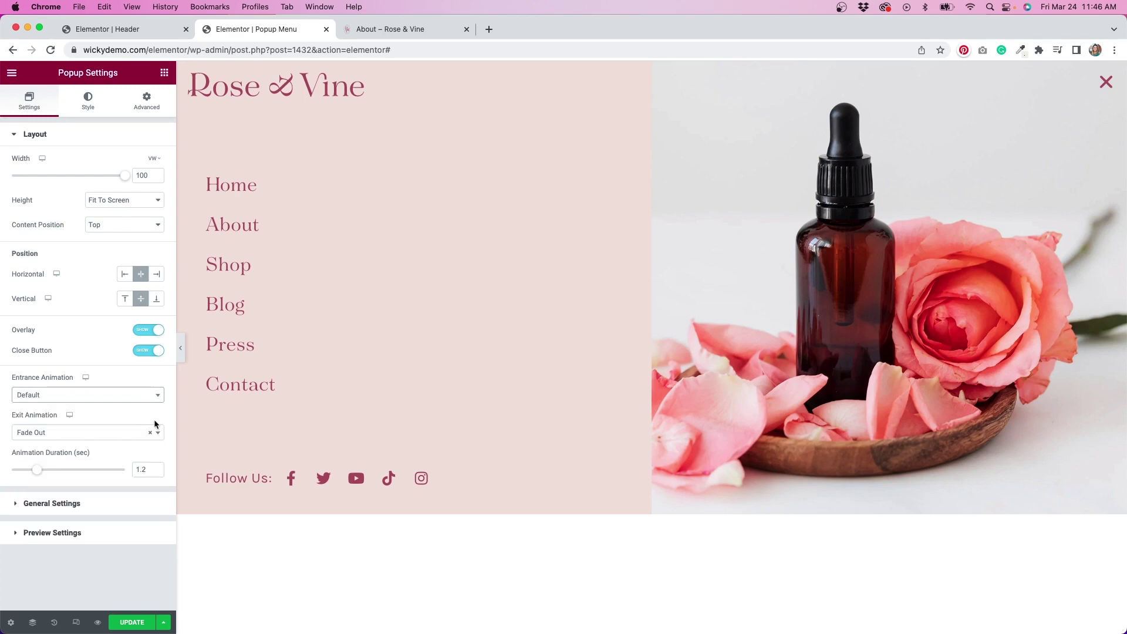
{"action": "left_click", "coordinate": [151, 433]}
{"action": "left_click", "coordinate": [119, 377]}
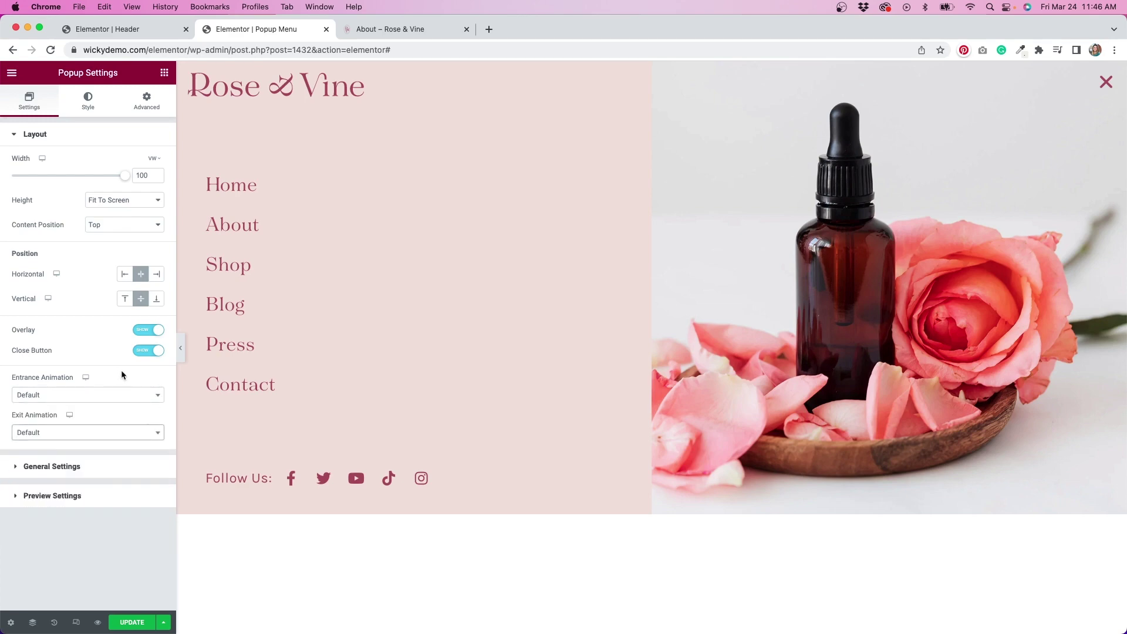
- Update the popup with Save & Close and switch to the live About page
{"action": "left_click", "coordinate": [133, 623]}
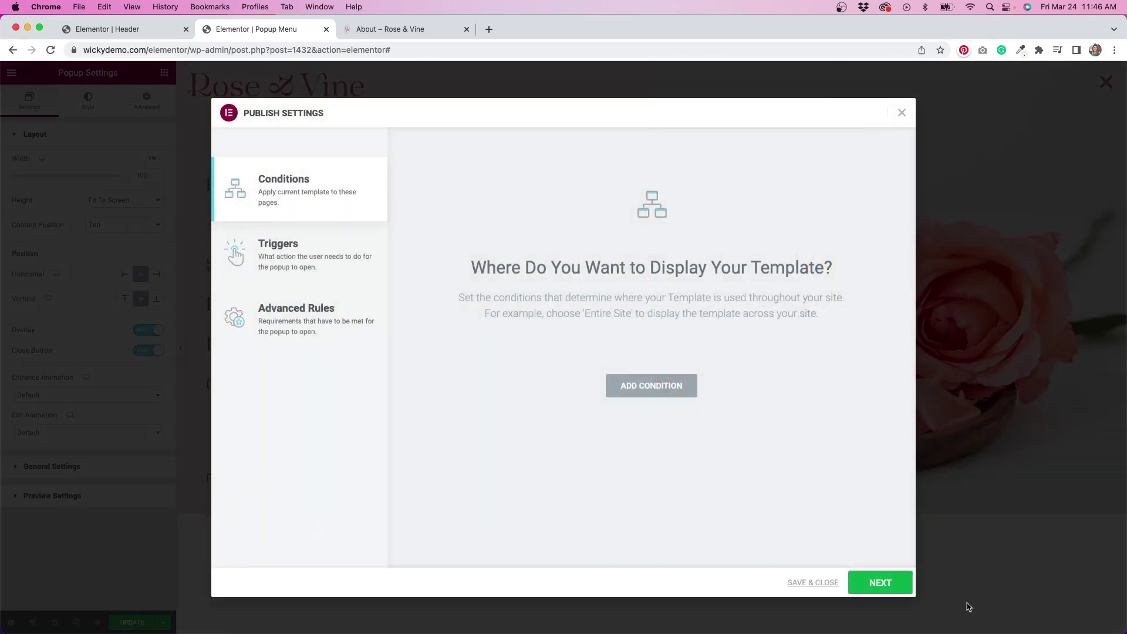
{"action": "left_click", "coordinate": [819, 583]}
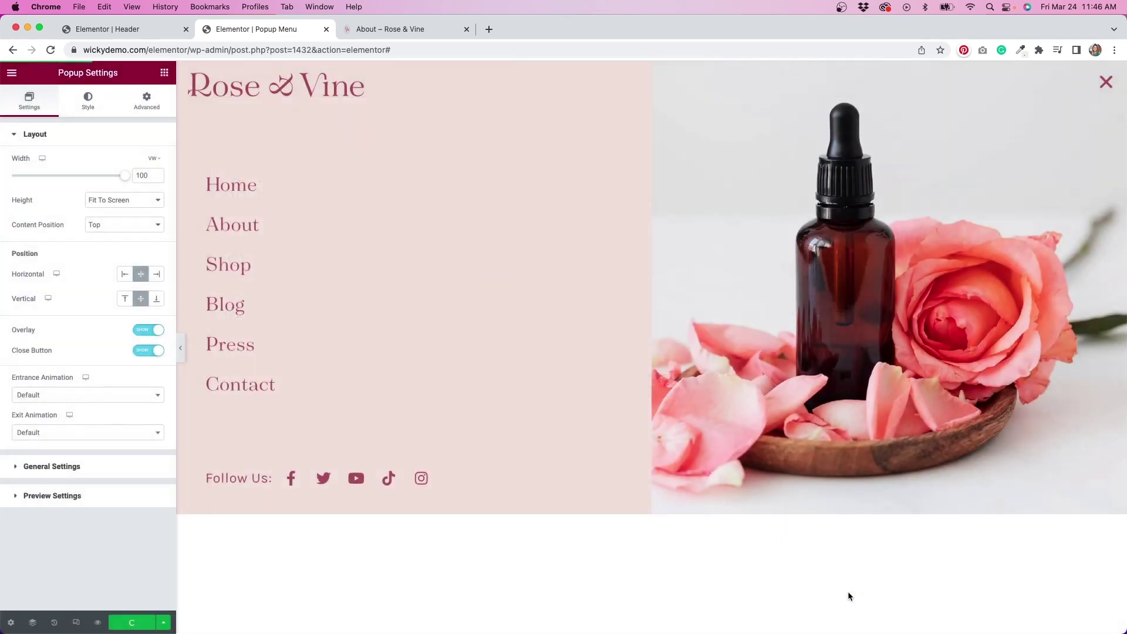
{"action": "key", "text": "ctrl+Tab"}
- Open the full-screen menu popup from the About page's header hamburger icon
{"action": "left_click", "coordinate": [1099, 102]}
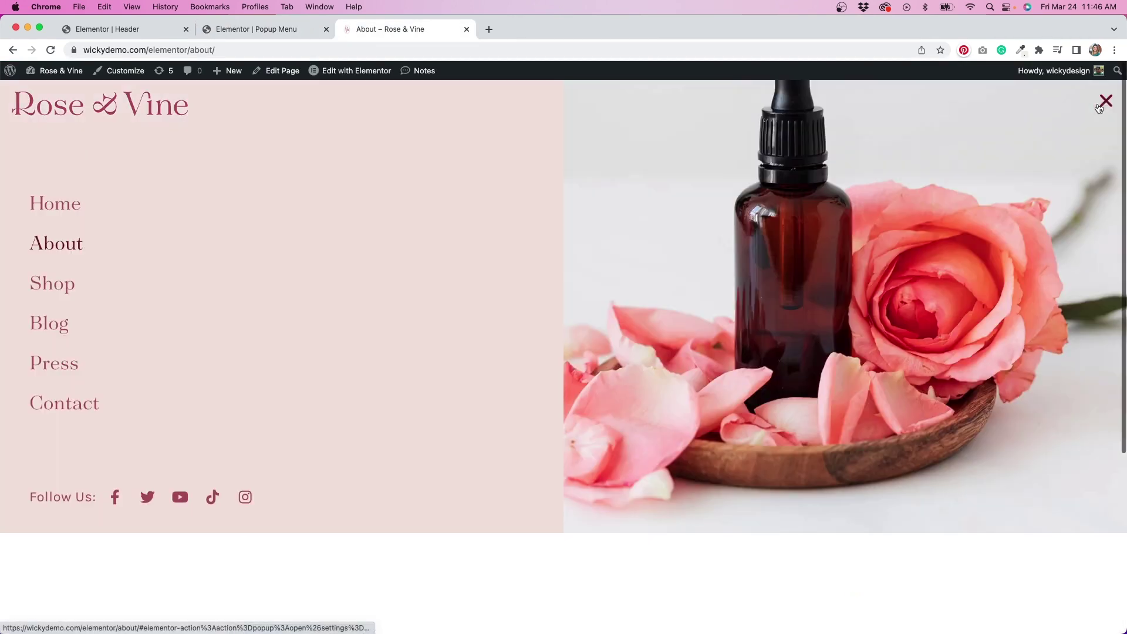